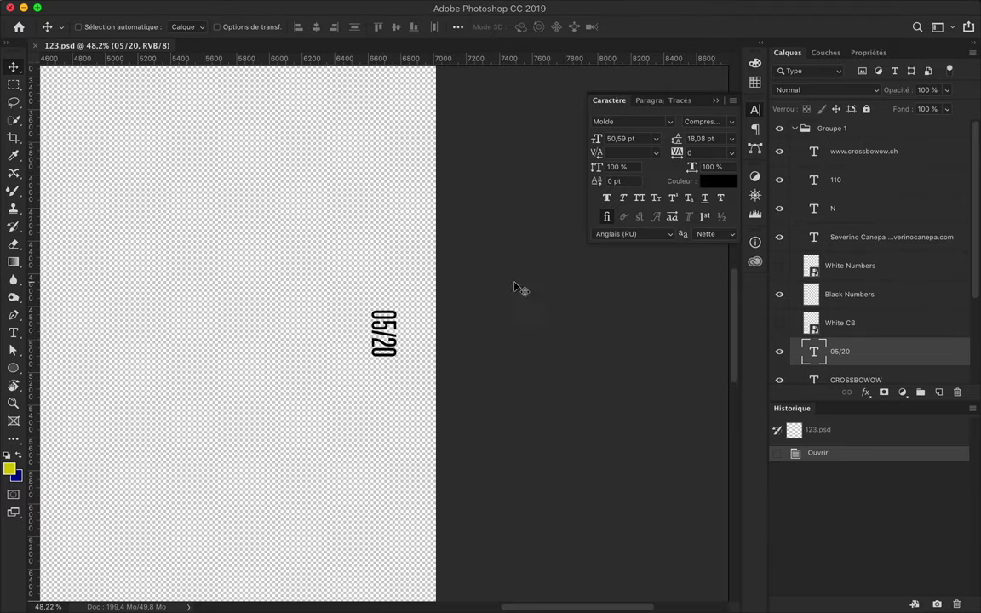
# - Change the side date from 05/20 to 05/03 and centre it vertically
pyautogui.doubleClick(387, 339)
pyautogui.write('03')
pyautogui.click(13, 67)
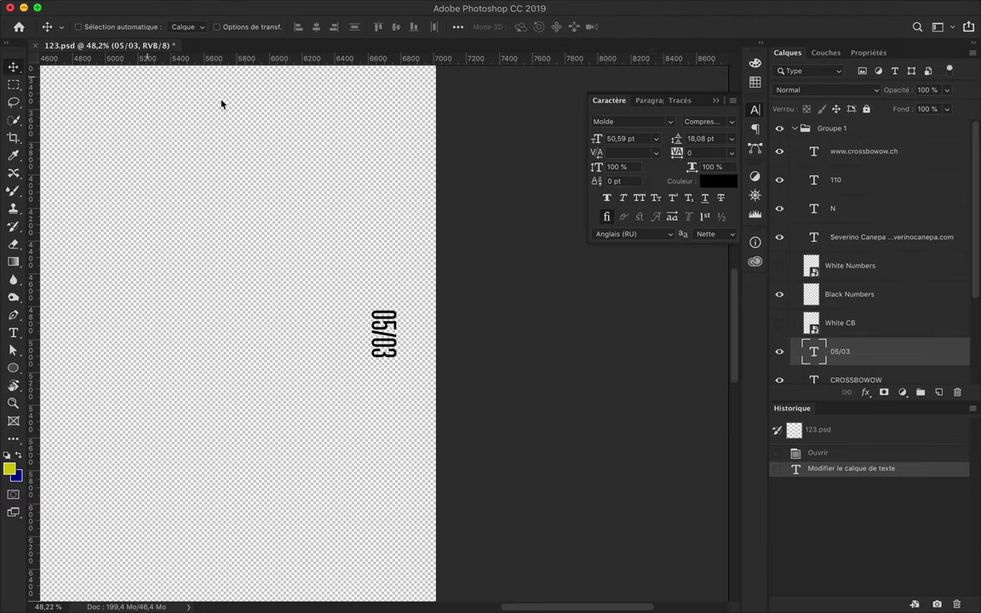
pyautogui.click(459, 26)
pyautogui.click(492, 64)
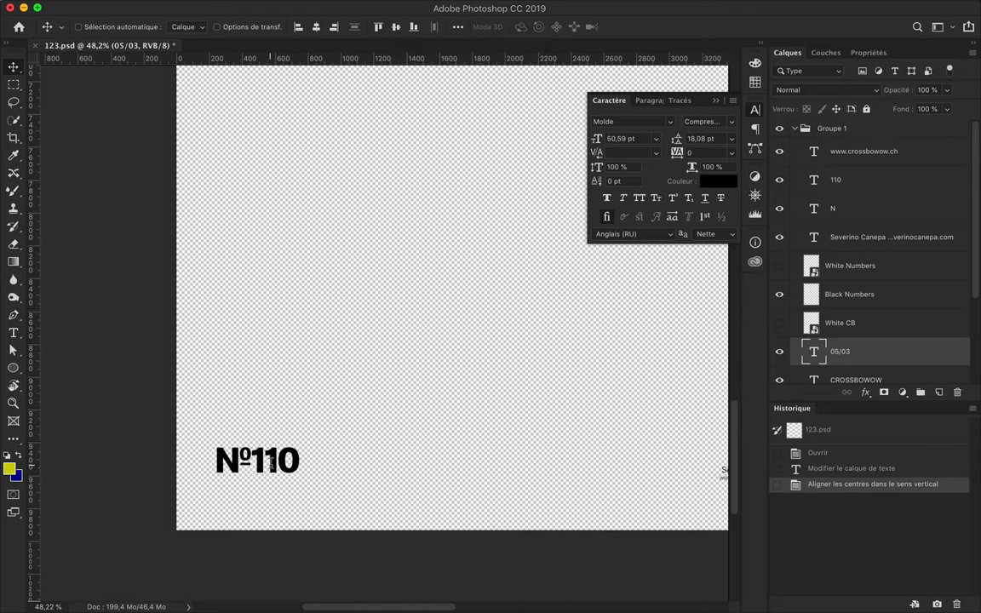
# - Change the bottom number from №110 to №123, adjust its tracking and nudge it right
pyautogui.write('123')
pyautogui.scroll(5, 300, 403)
pyautogui.doubleClick(361, 334)
pyautogui.click(641, 153)
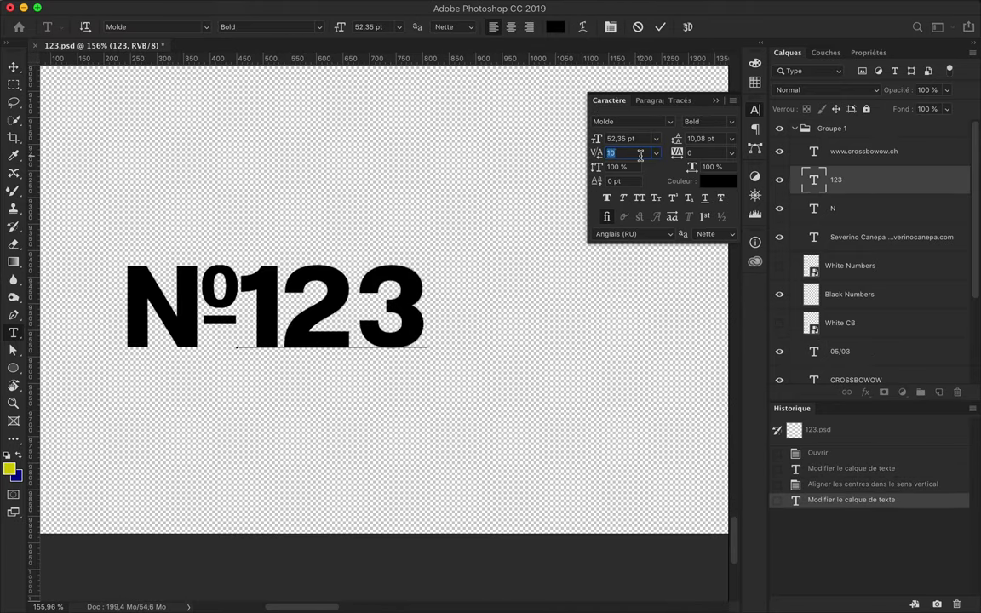
pyautogui.press('Return')
pyautogui.press('super+Return')
pyautogui.press('v')
pyautogui.scroll(2, 189, 310)
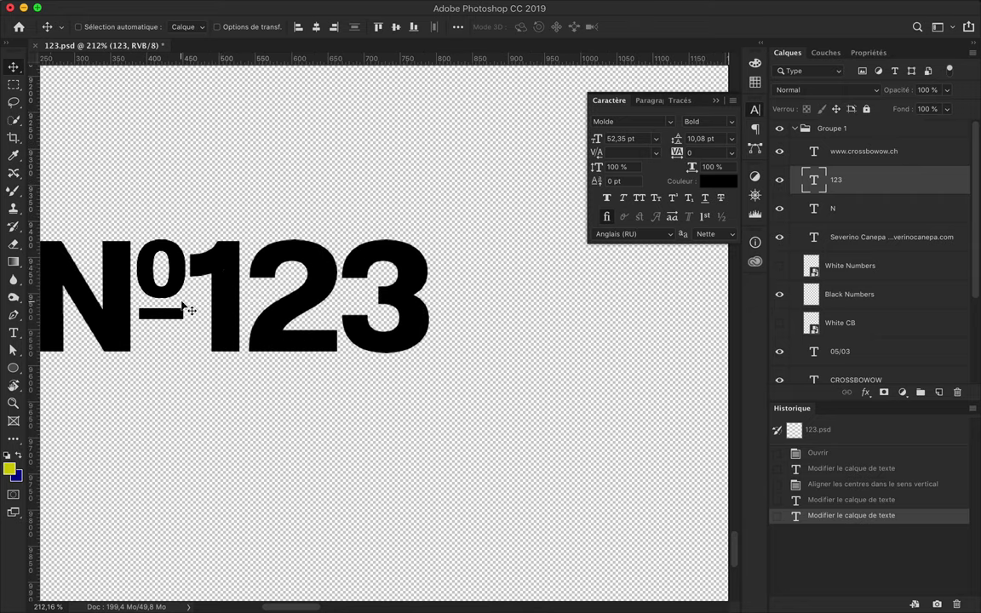
pyautogui.press('Right')
# - Save the 123.psd poster and fit the whole poster in view
pyautogui.press('super+0')
pyautogui.press('super+s')
pyautogui.scroll(-1, 260, 227)
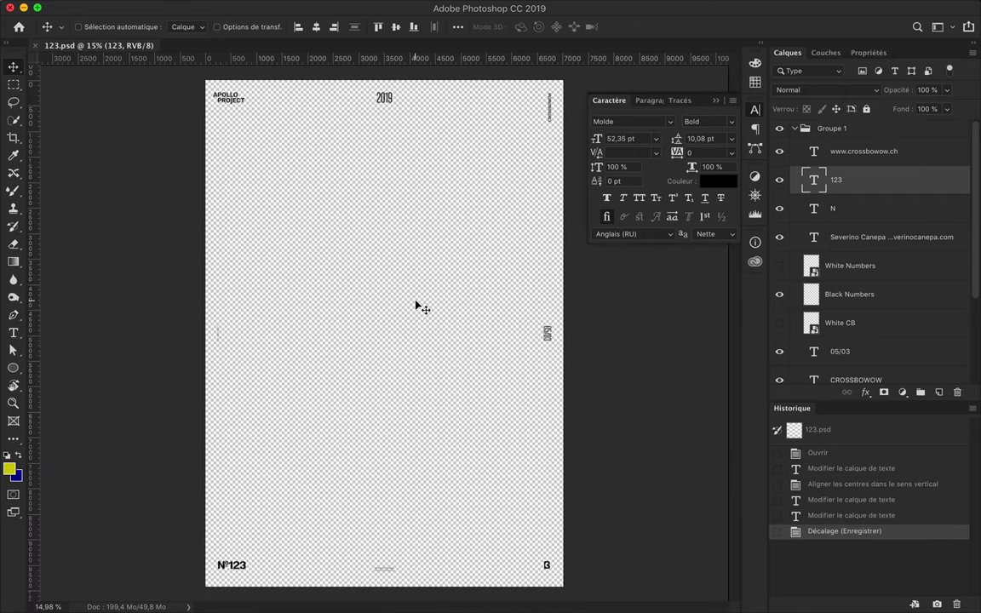
pyautogui.press('super+0')
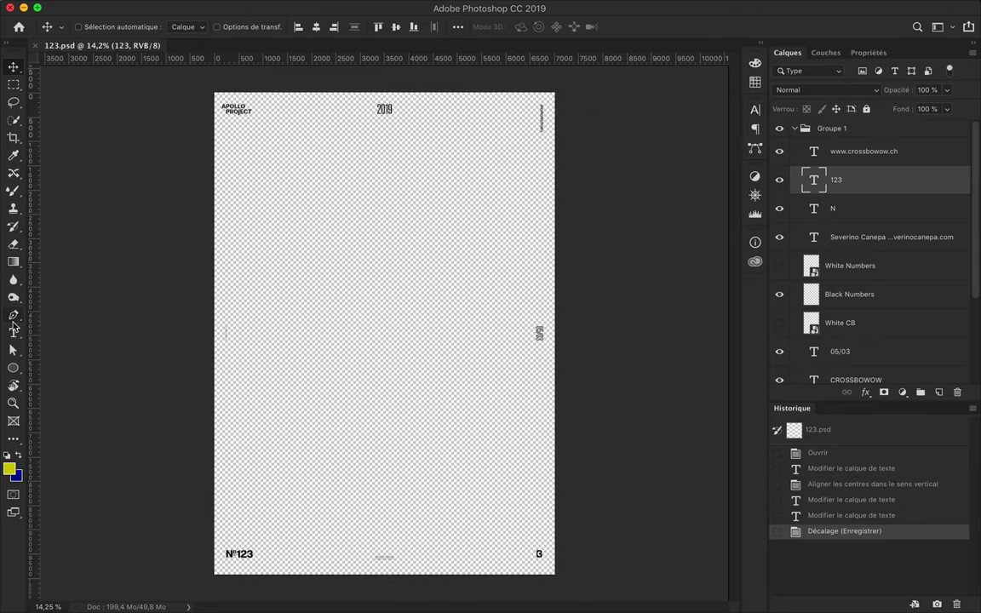
# - Pick a dark fill and outline a custom shape near the poster's top
pyautogui.click(14, 316)
pyautogui.click(159, 28)
pyautogui.click(244, 54)
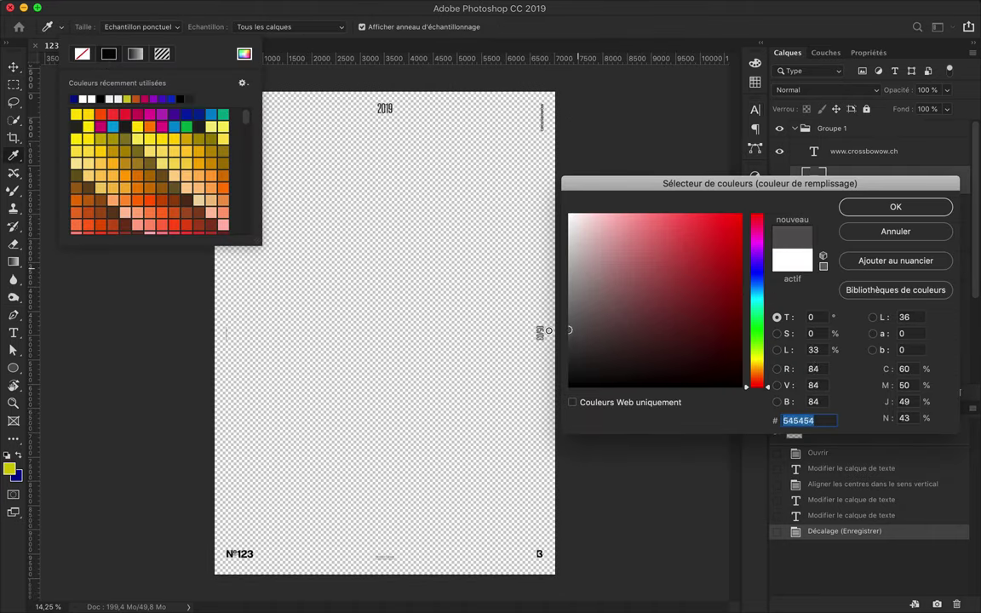
pyautogui.press('Return')
pyautogui.click(208, 301)
pyautogui.moveTo(304, 199); pyautogui.dragTo(355, 198)
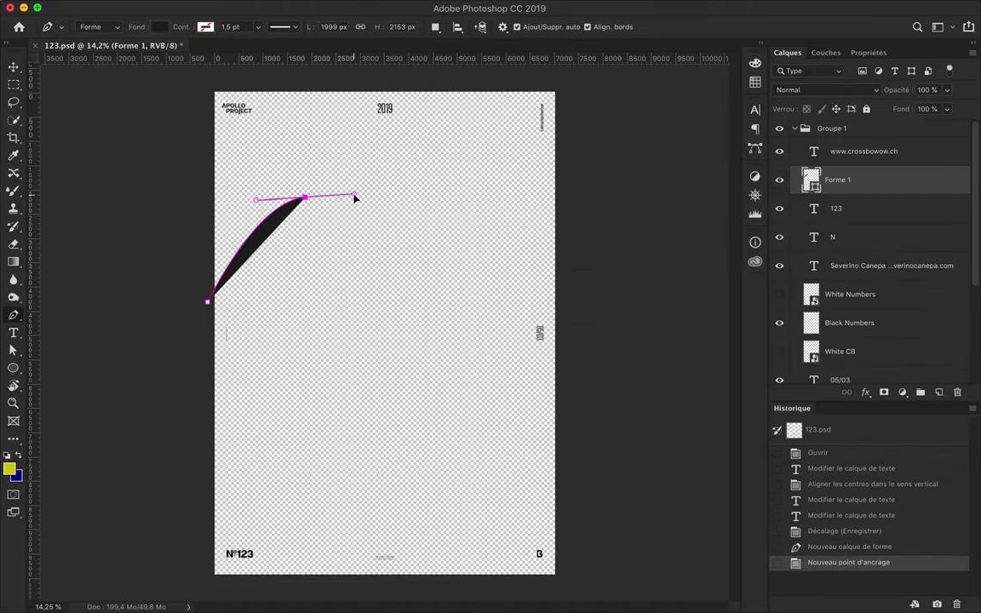
pyautogui.scroll(-1, 442, 256)
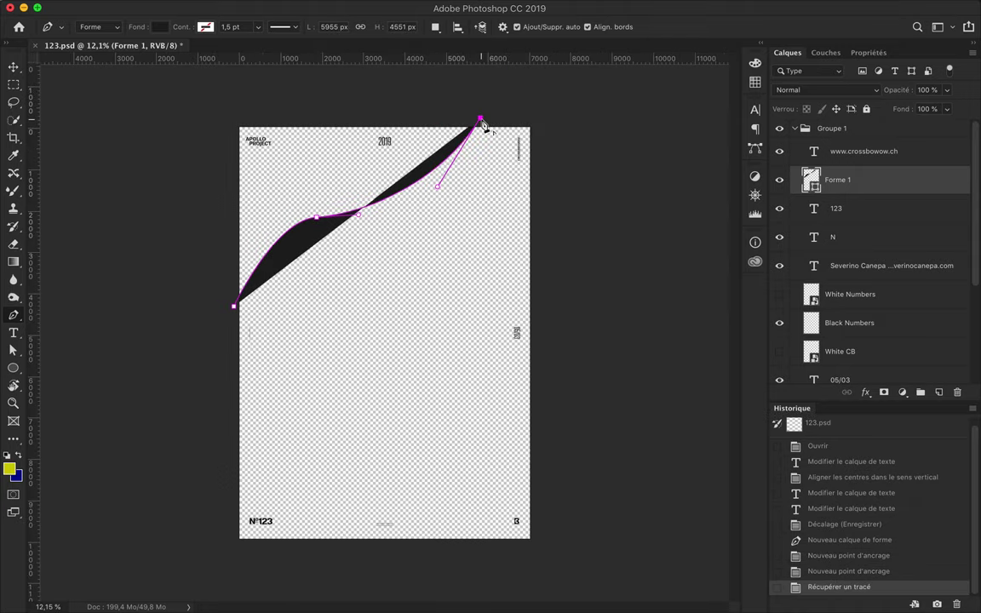
pyautogui.click(234, 118)
pyautogui.click(234, 305)
# - Draw a large dark ellipse and move it down over the poster's top
pyautogui.press('a')
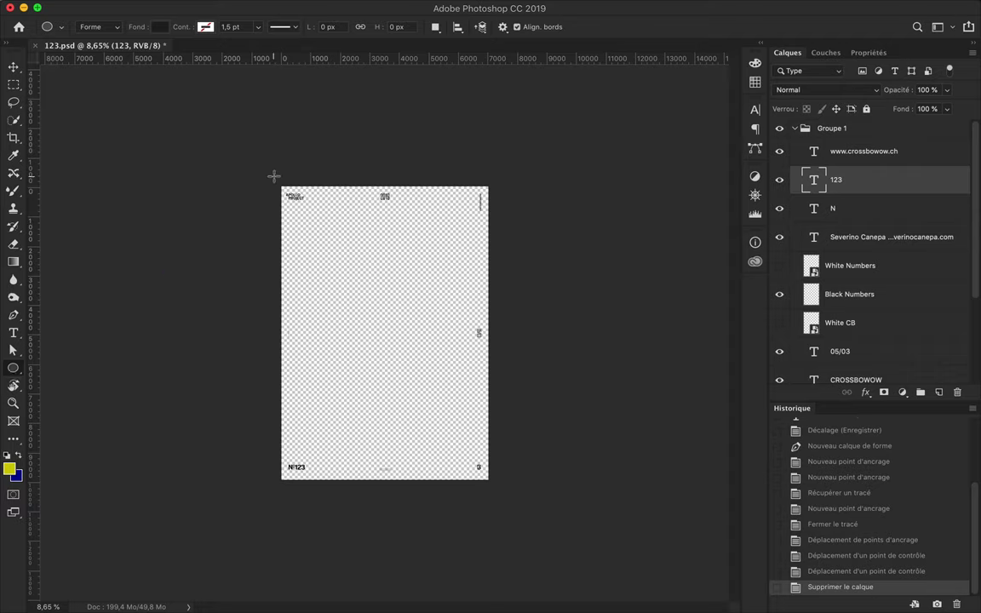
pyautogui.moveTo(274, 176); pyautogui.dragTo(521, 335)
pyautogui.press('v')
pyautogui.moveTo(318, 280); pyautogui.dragTo(429, 229)
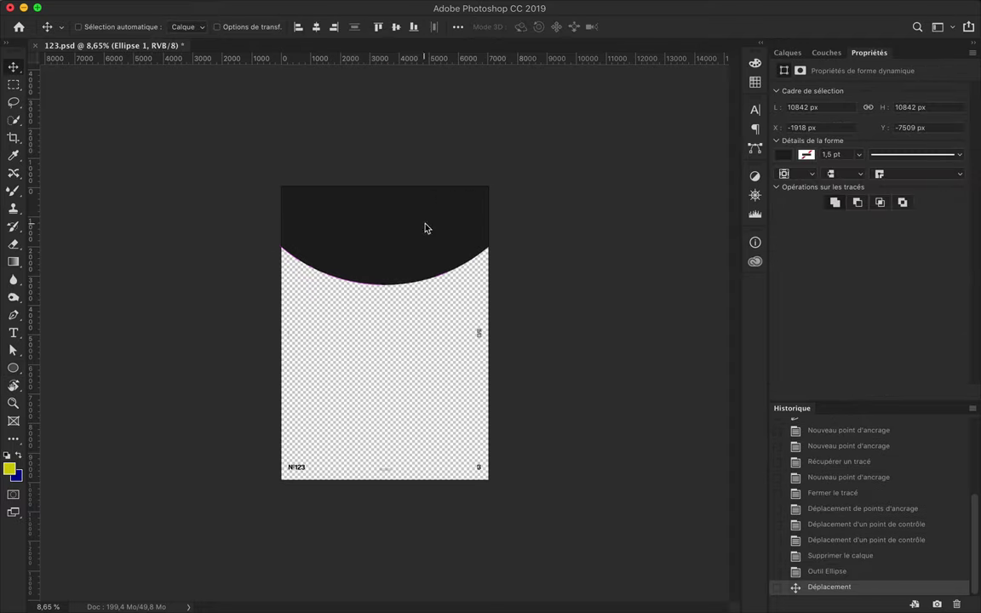
# - Delete the ellipse's top anchor and adjust the side handles into a curved band
pyautogui.press('a')
pyautogui.scroll(-2, 246, 127)
pyautogui.scroll(-1, 385, 110)
pyautogui.click(385, 109)
pyautogui.press('Delete')
pyautogui.press('Return')
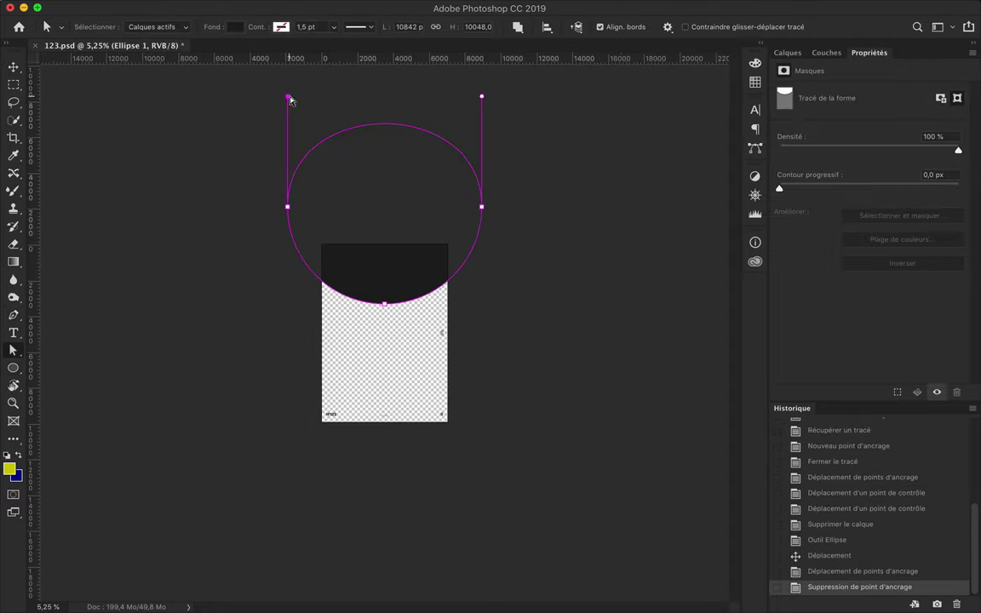
pyautogui.moveTo(288, 208); pyautogui.dragTo(287, 105)
pyautogui.moveTo(478, 94); pyautogui.dragTo(483, 96)
pyautogui.scroll(3, 462, 248)
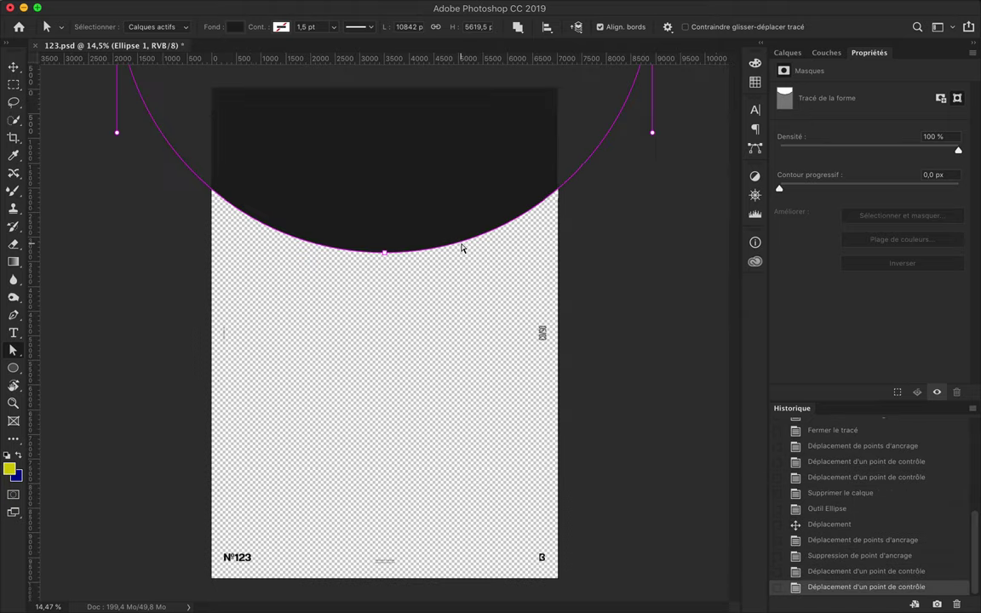
# - Move Ellipse 1 out of Groupe 1, placing it above Background
pyautogui.press('v')
pyautogui.scroll(-1, 461, 250)
pyautogui.click(787, 53)
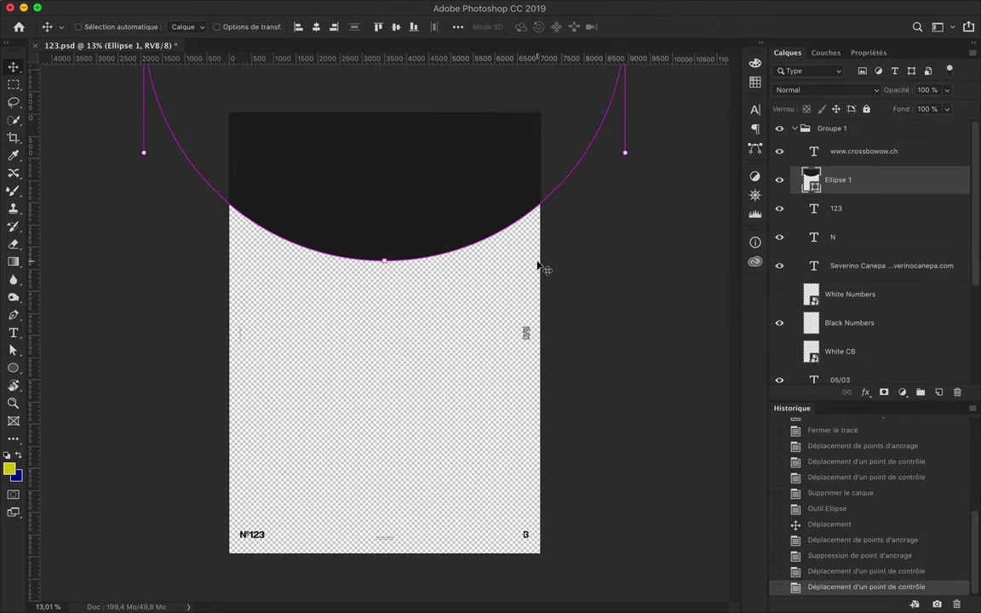
pyautogui.moveTo(834, 181); pyautogui.dragTo(822, 384)
pyautogui.click(794, 127)
pyautogui.click(849, 181)
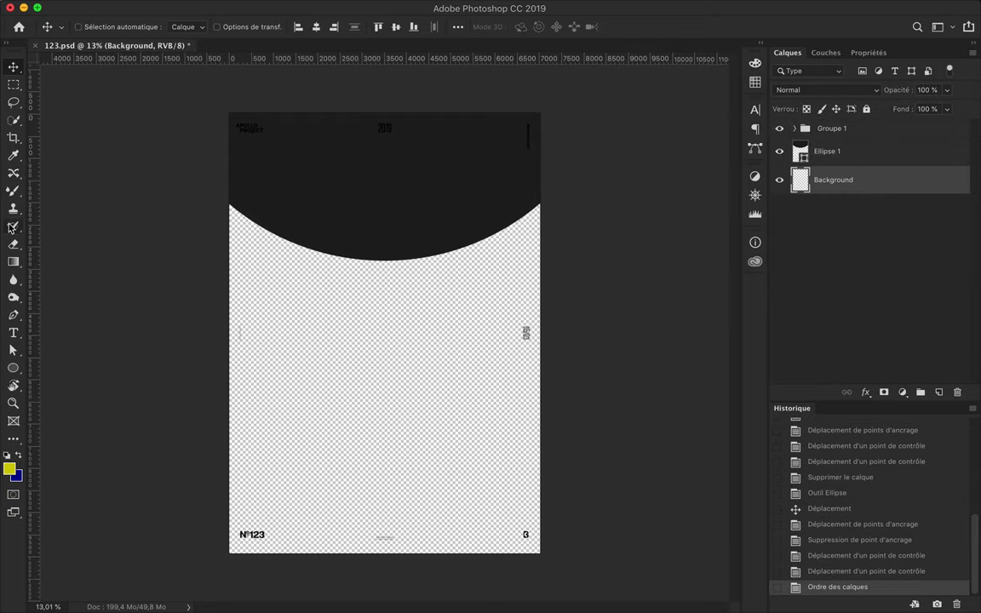
# - Fill the Background top to bottom with the blue-purple-orange-yellow gradient preset
pyautogui.click(14, 261)
pyautogui.click(129, 26)
pyautogui.scroll(-1, 179, 188)
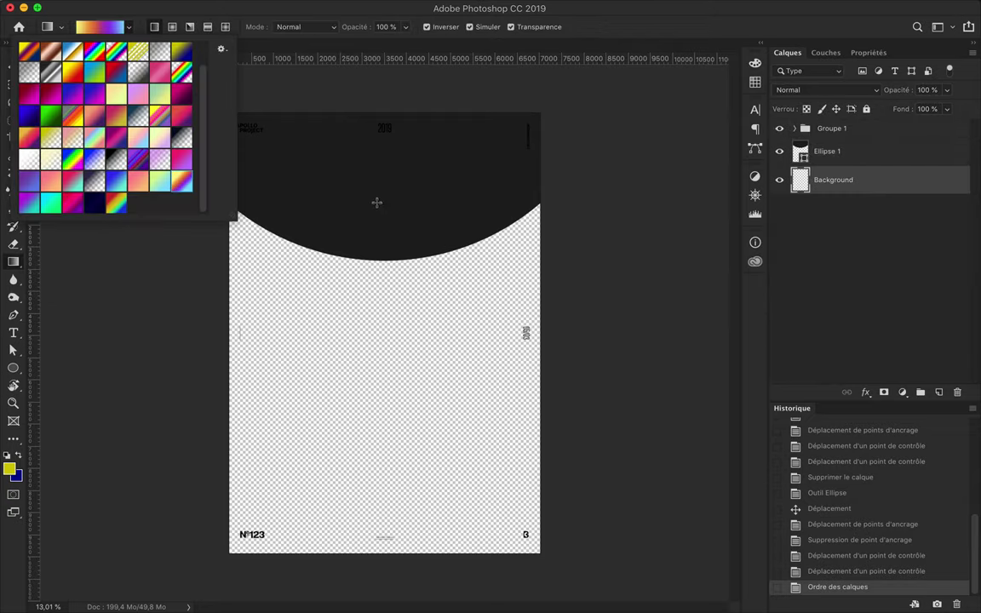
pyautogui.moveTo(368, 208); pyautogui.dragTo(368, 559)
# - Duplicate Ellipse 1 and load the copy's outline as a selection
pyautogui.press('v')
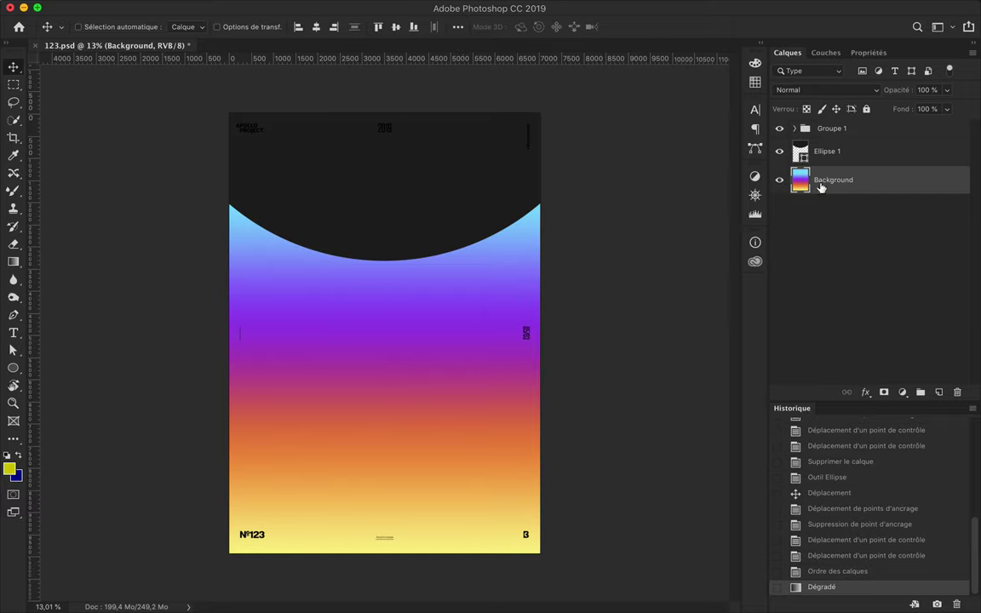
pyautogui.click(805, 153)
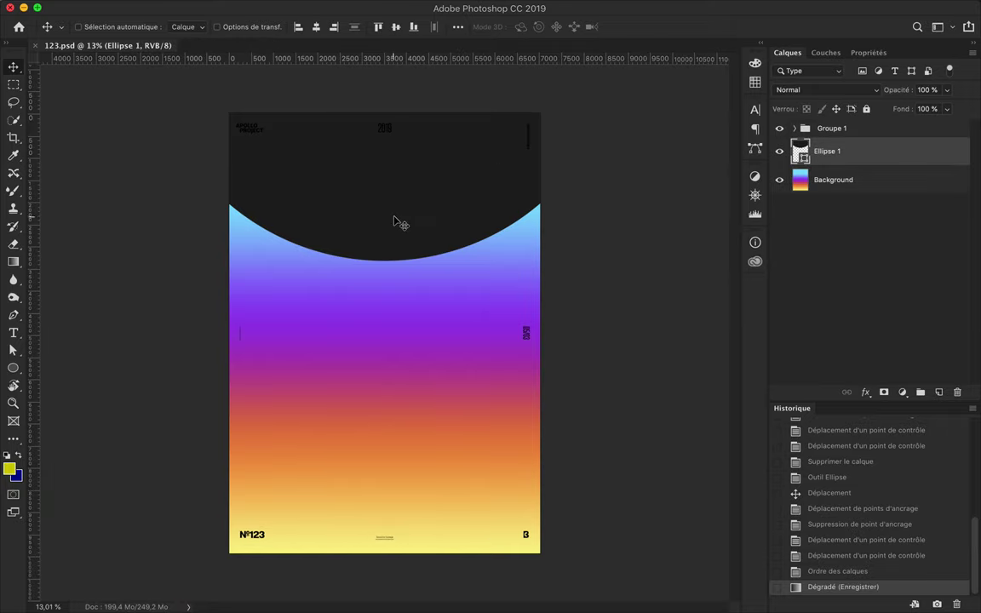
pyautogui.moveTo(827, 151); pyautogui.dragTo(854, 160)
pyautogui.keyDown('super'); pyautogui.click(801, 150); pyautogui.keyUp('super')
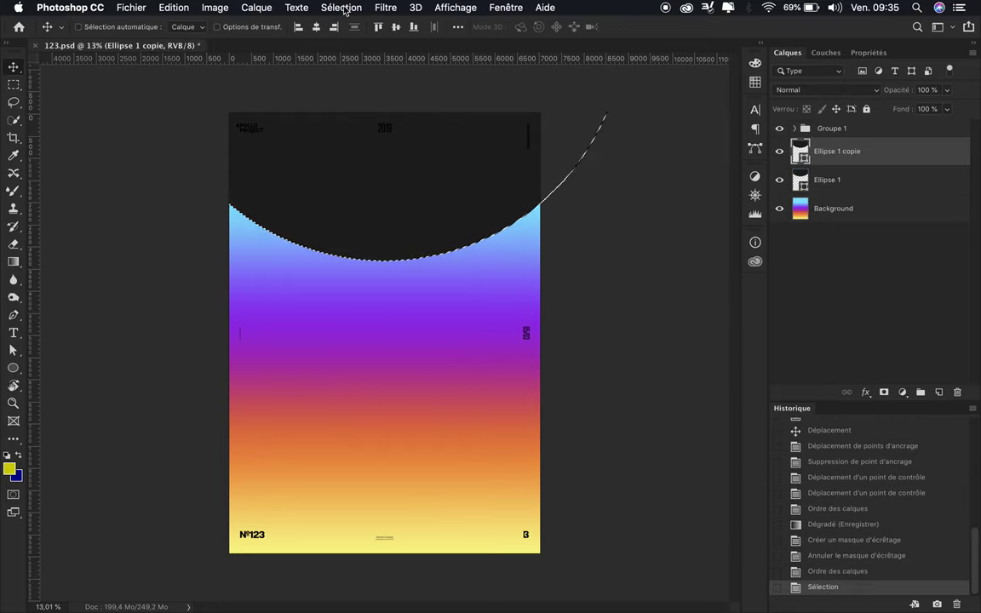
# - Feather the ellipse selection by 800 pixels
pyautogui.click(341, 8)
pyautogui.click(559, 256)
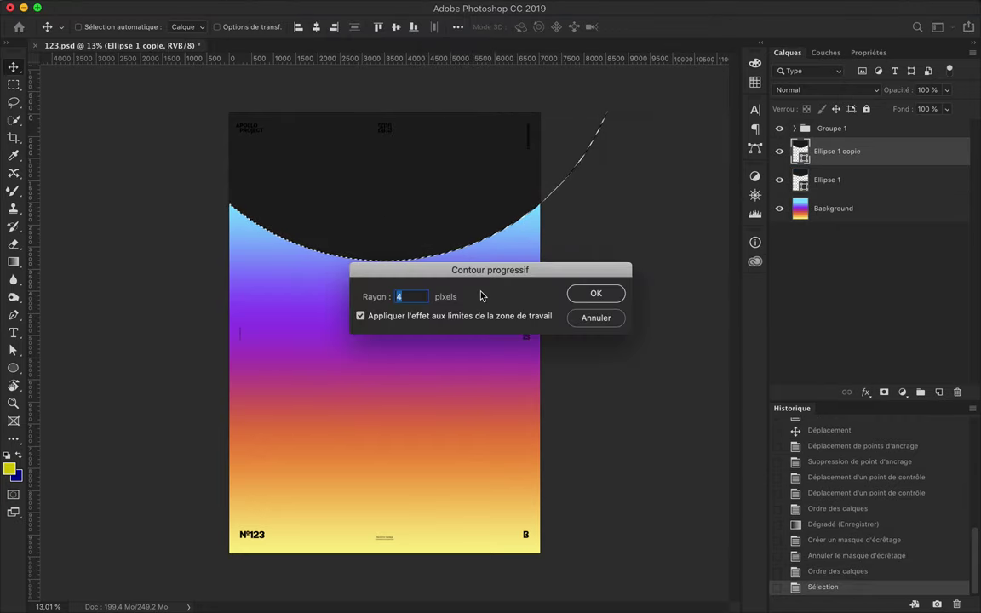
pyautogui.press('Return')
pyautogui.click(364, 6)
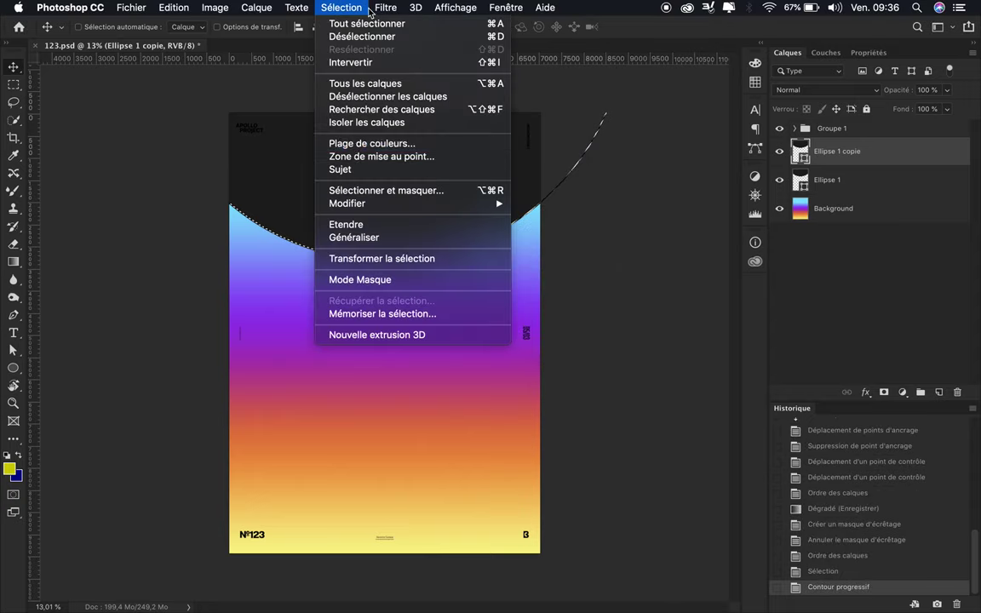
pyautogui.click(569, 256)
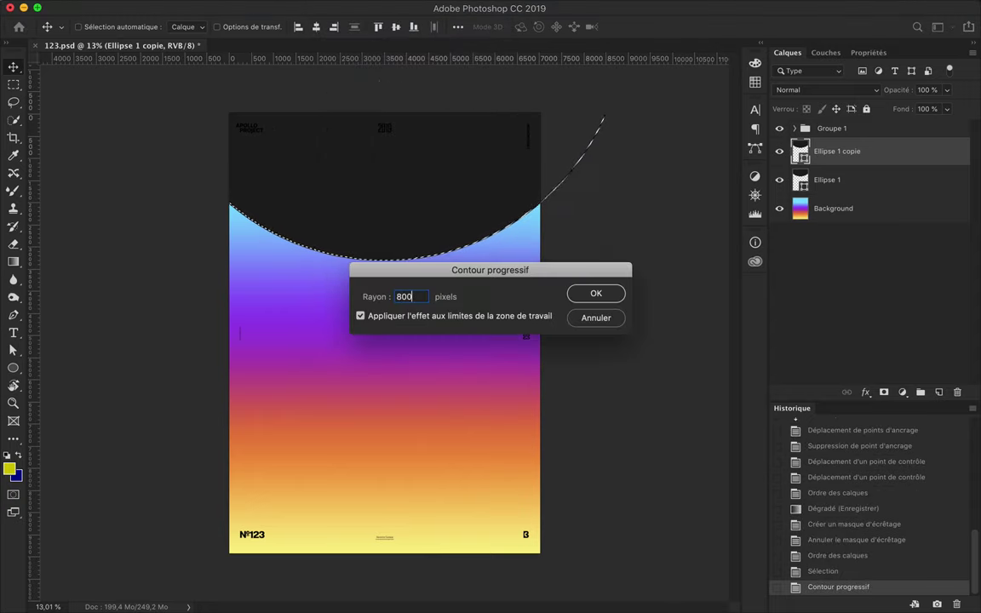
pyautogui.press('Return')
pyautogui.click(385, 8)
pyautogui.click(570, 256)
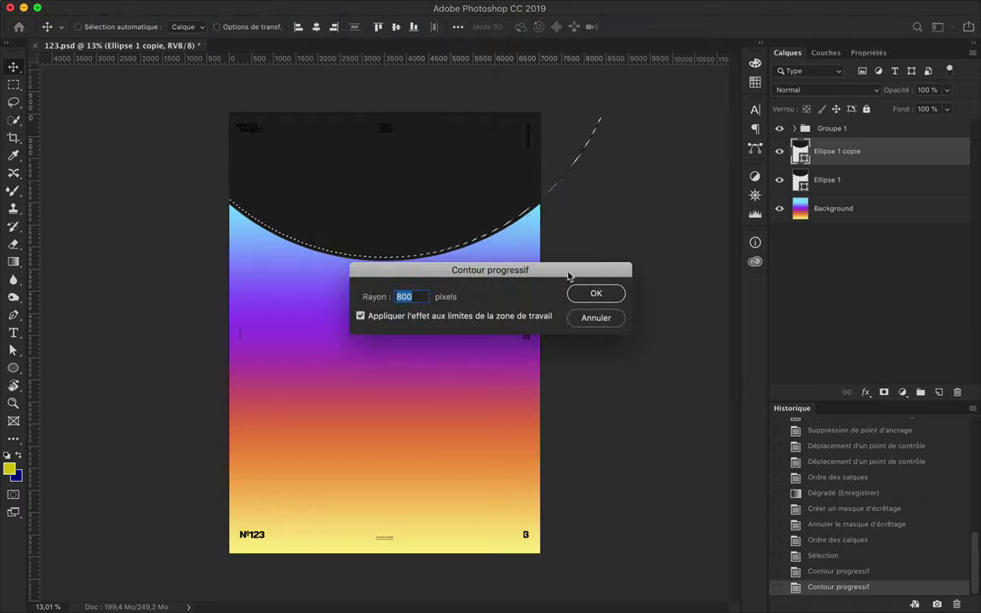
pyautogui.click(589, 295)
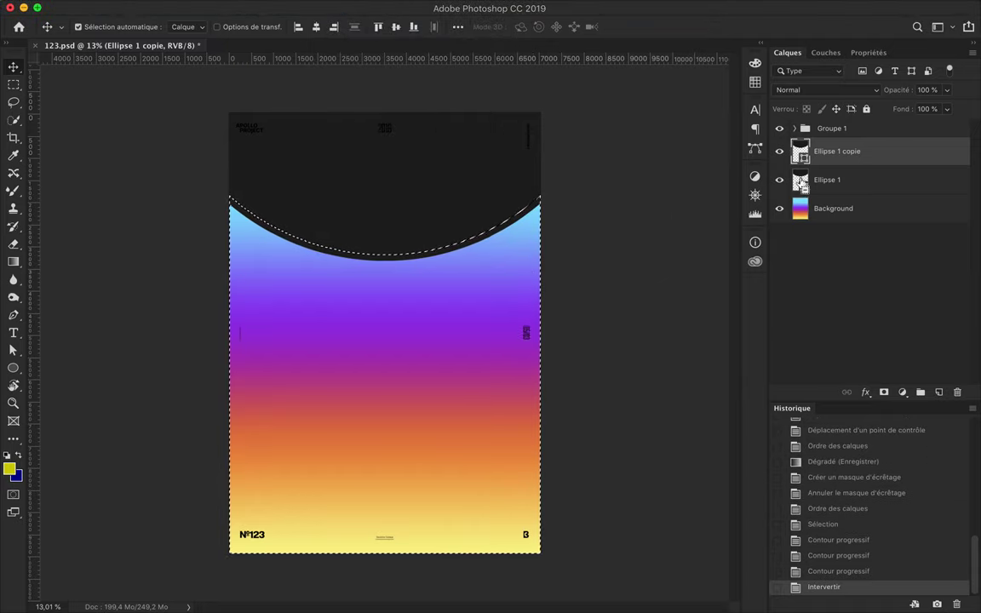
# - Invert the selection and choose a grey paint colour
pyautogui.keyDown('super'); pyautogui.click(801, 181); pyautogui.keyUp('super')
pyautogui.press('super+z')
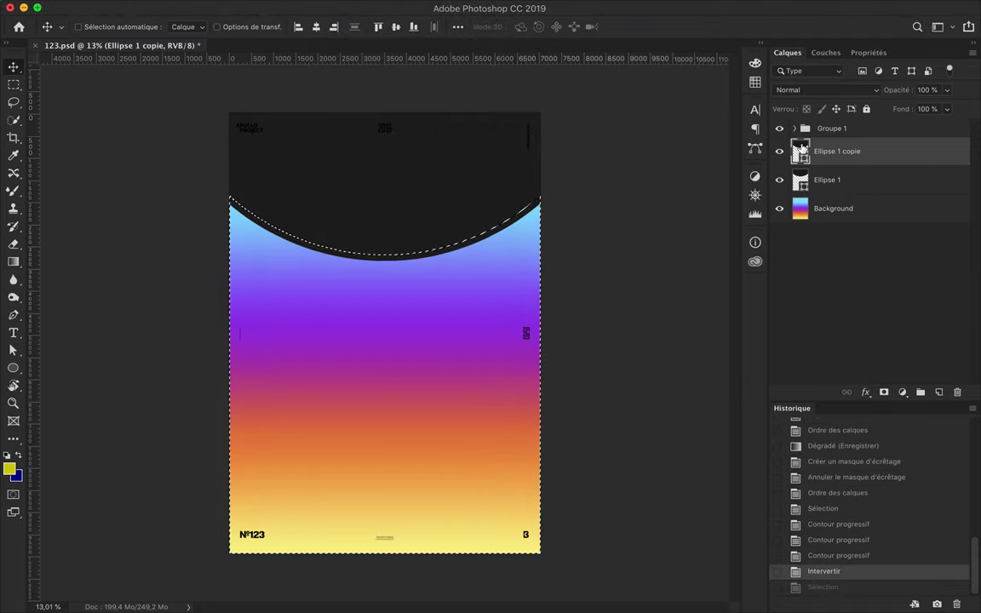
pyautogui.press('e')
pyautogui.click(10, 467)
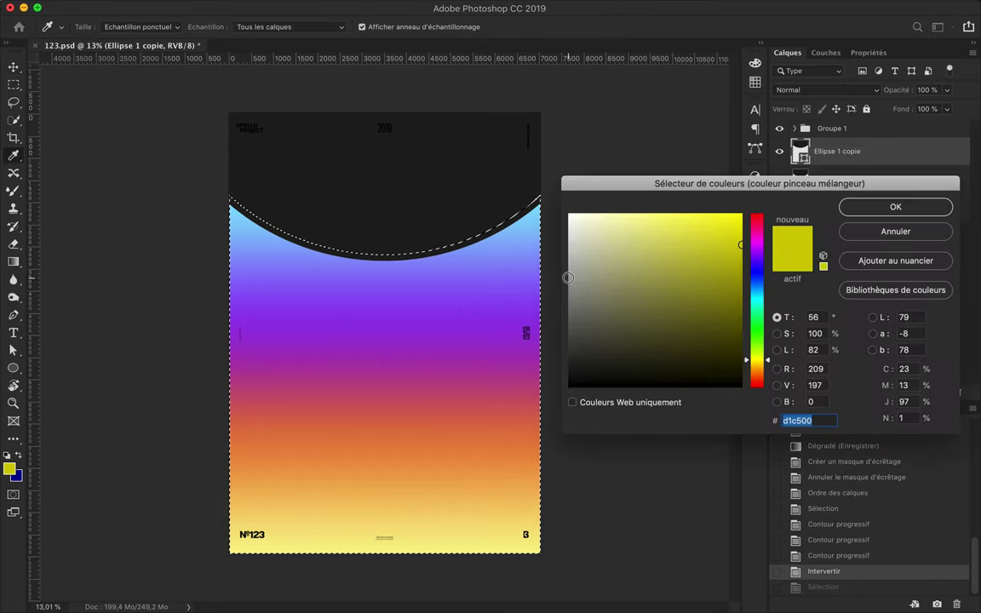
pyautogui.press('Return')
pyautogui.press('b')
# - Rasterise Ellipse 1 copie, brush grey along the curve's lower edge, delete inside, deselect
pyautogui.click(239, 197)
pyautogui.press('Return')
pyautogui.hotkey('shift', 'b')
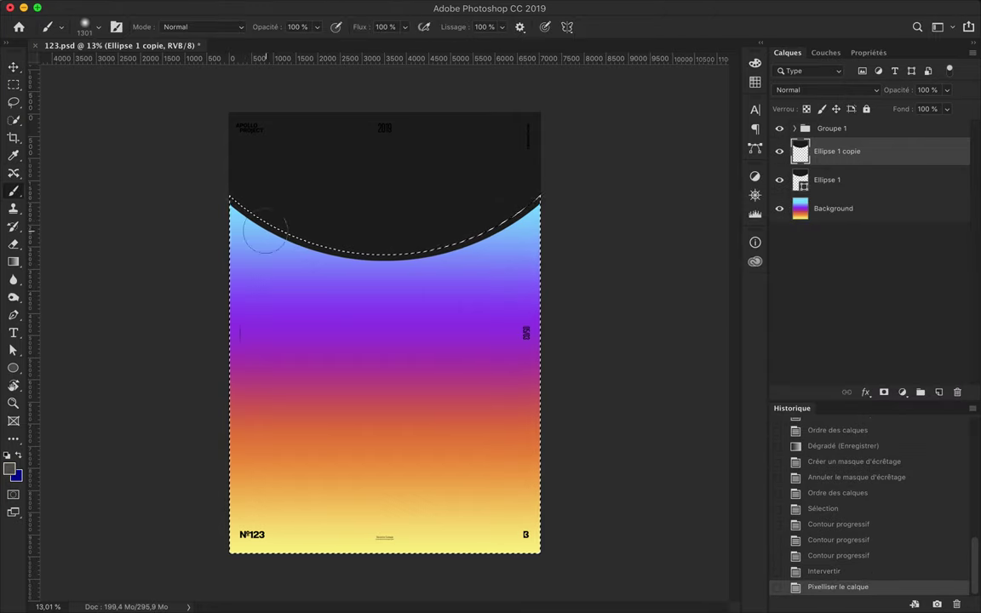
pyautogui.moveTo(274, 247)
pyautogui.mouseDown()
pyautogui.moveTo(559, 197)
pyautogui.moveTo(229, 229)
pyautogui.moveTo(561, 215)
pyautogui.mouseUp()
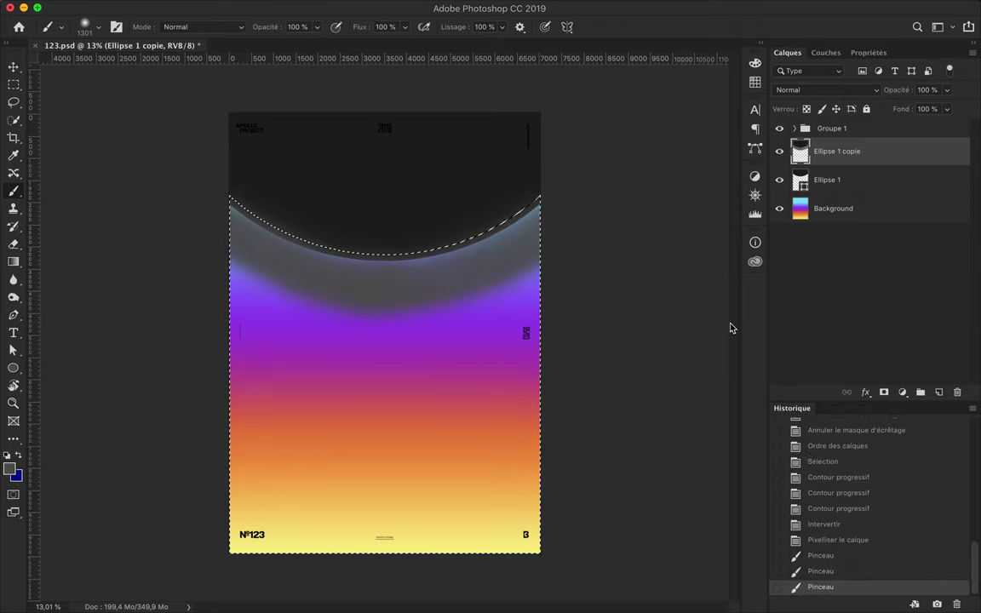
pyautogui.press('Delete')
pyautogui.hotkey('ctrl', 'd')
# - Review the soft dark glow and select the Background layer
pyautogui.scroll(1, 618, 216)
pyautogui.press('v')
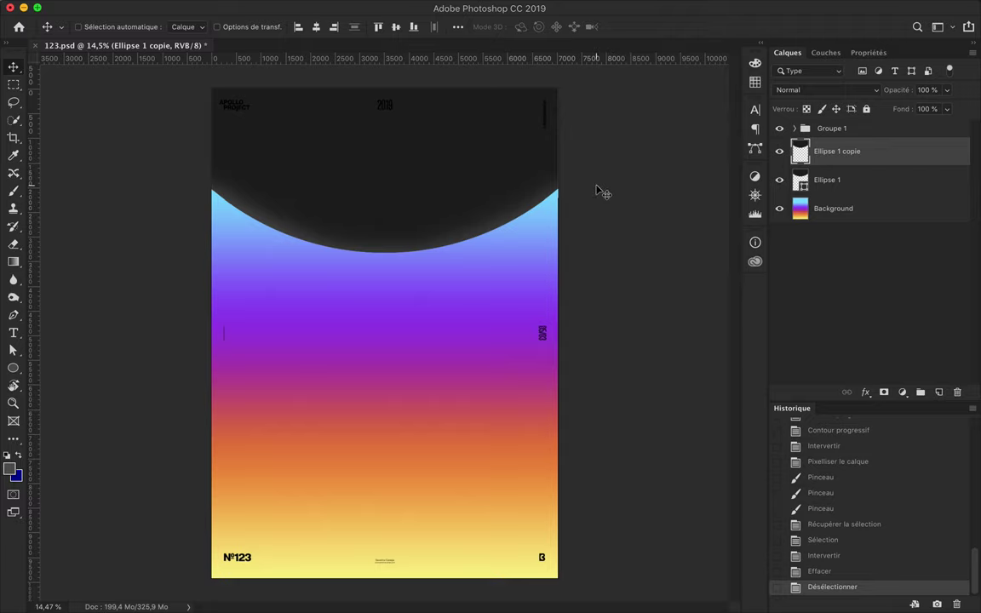
pyautogui.scroll(1, 599, 191)
pyautogui.scroll(-2, 598, 191)
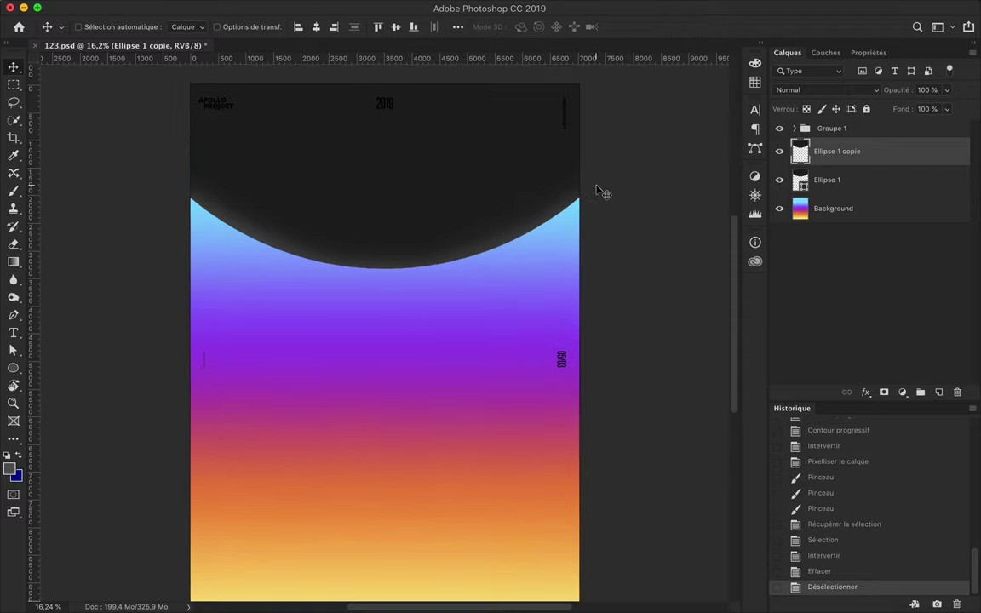
pyautogui.hscroll(-2, 599, 191)
pyautogui.scroll(-1, 599, 191)
pyautogui.click(899, 209)
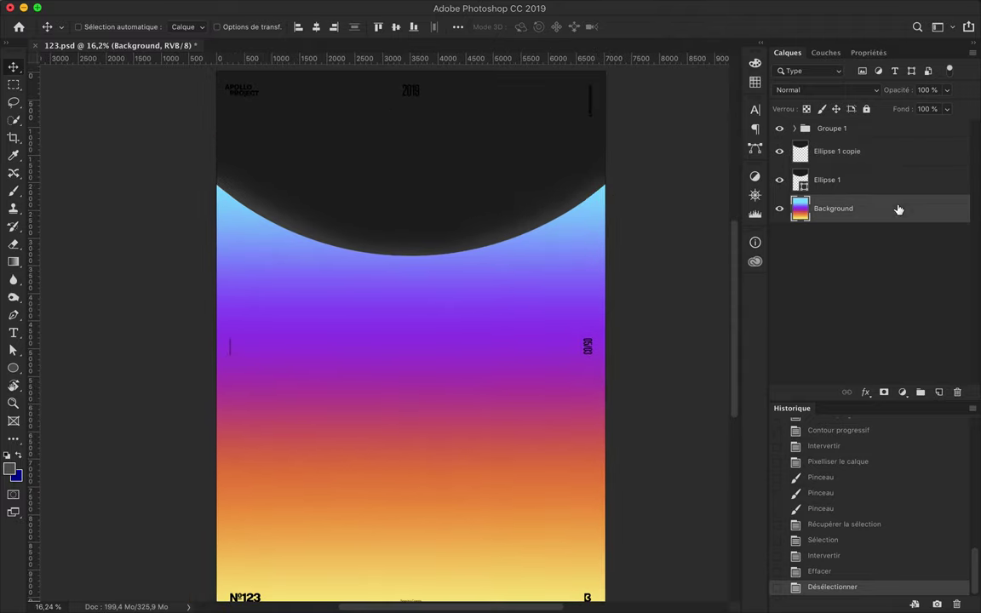
# - In a new Illustrator document, draw a dark full-artboard rectangle and a thin white bar
pyautogui.click(440, 588)
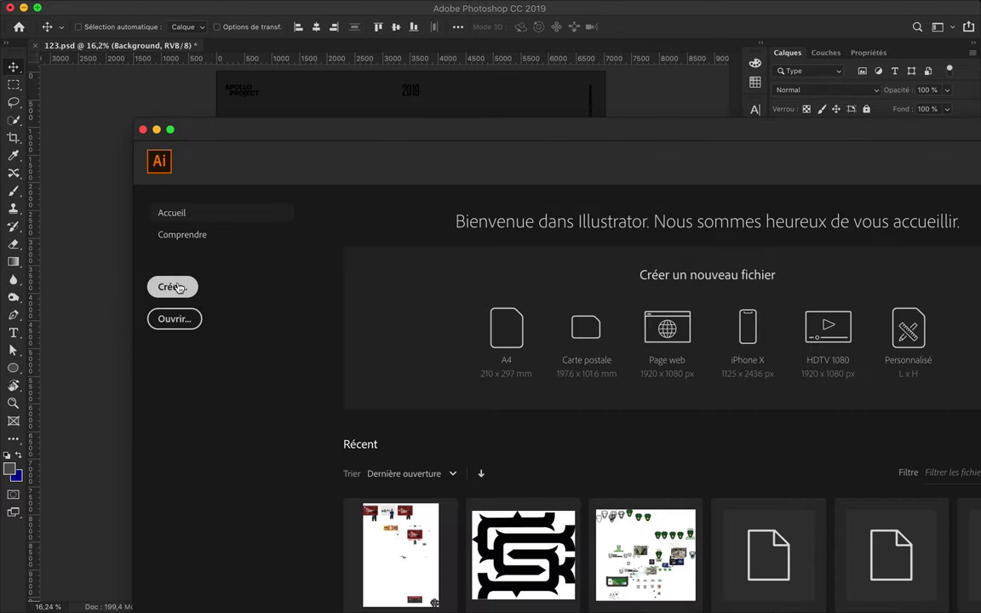
pyautogui.click(175, 284)
pyautogui.press('Return')
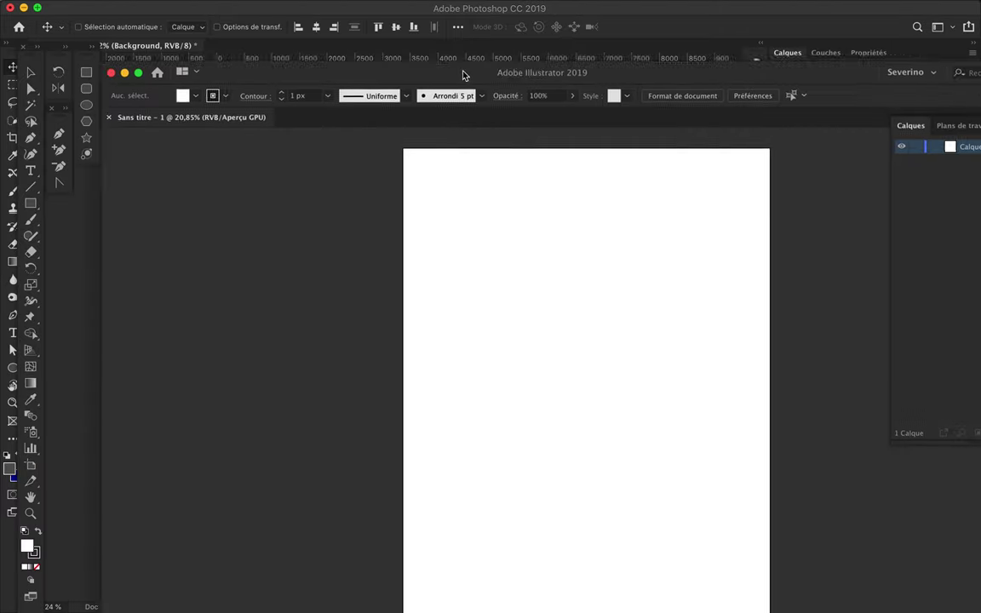
pyautogui.moveTo(681, 550); pyautogui.dragTo(691, 552)
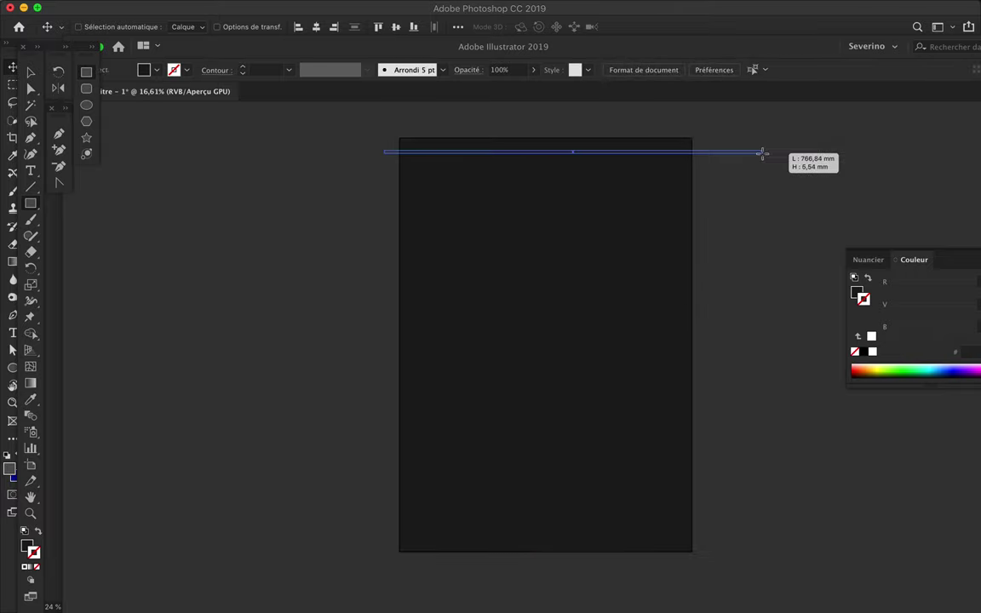
pyautogui.moveTo(762, 155); pyautogui.dragTo(855, 152)
# - Duplicate the white bar repeatedly to fill the artboard with stripes
pyautogui.scroll(5, 541, 173)
pyautogui.moveTo(417, 240); pyautogui.dragTo(414, 283)
pyautogui.scroll(-5, 414, 283)
pyautogui.hotkey('ctrl', 'd')
pyautogui.hotkey('ctrl', 'd')
pyautogui.hotkey('ctrl', 'd')
pyautogui.hotkey('ctrl', 'd')
pyautogui.hotkey('ctrl', 'd')
pyautogui.hotkey('ctrl', 'd')
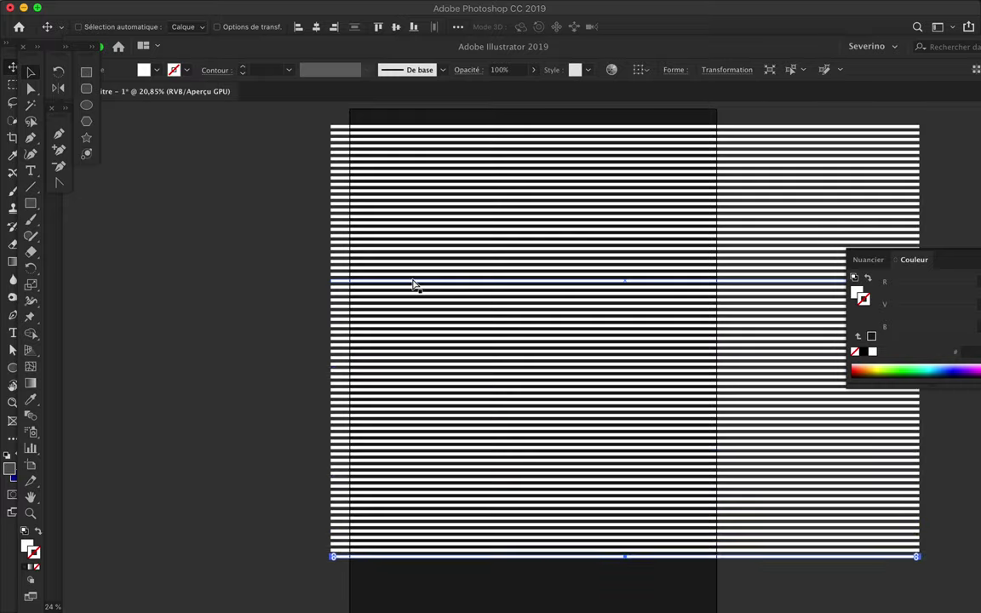
# - Rotate all stripes 45° and paste them onto the Photoshop poster as a smart object
pyautogui.hotkey('ctrl', 'a')
pyautogui.moveTo(656, 170); pyautogui.dragTo(580, 153)
pyautogui.hotkey('ctrl', 'c')
pyautogui.hotkey('ctrl', 'v')
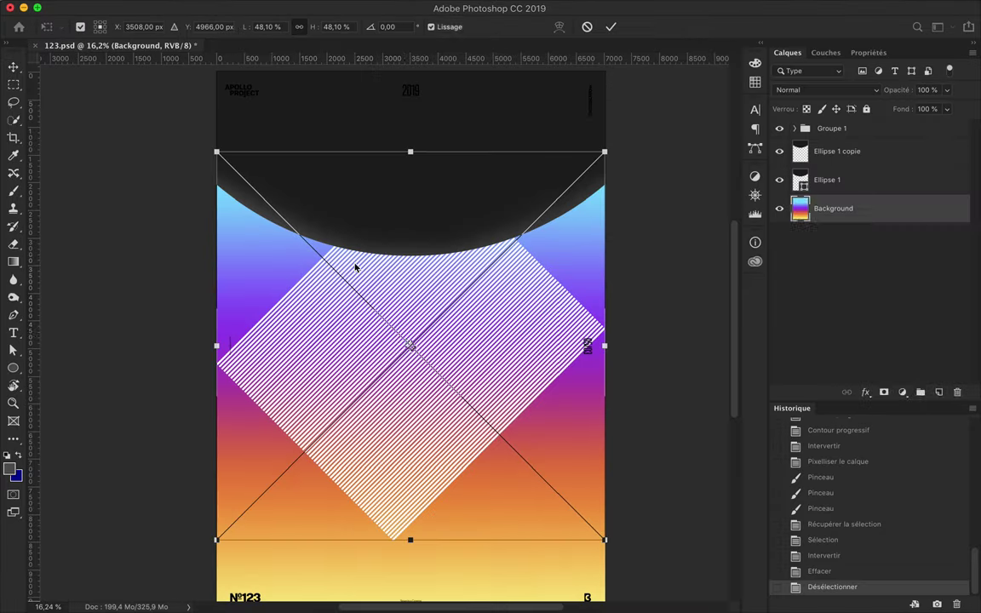
pyautogui.moveTo(410, 156); pyautogui.dragTo(410, 154)
pyautogui.press('Return')
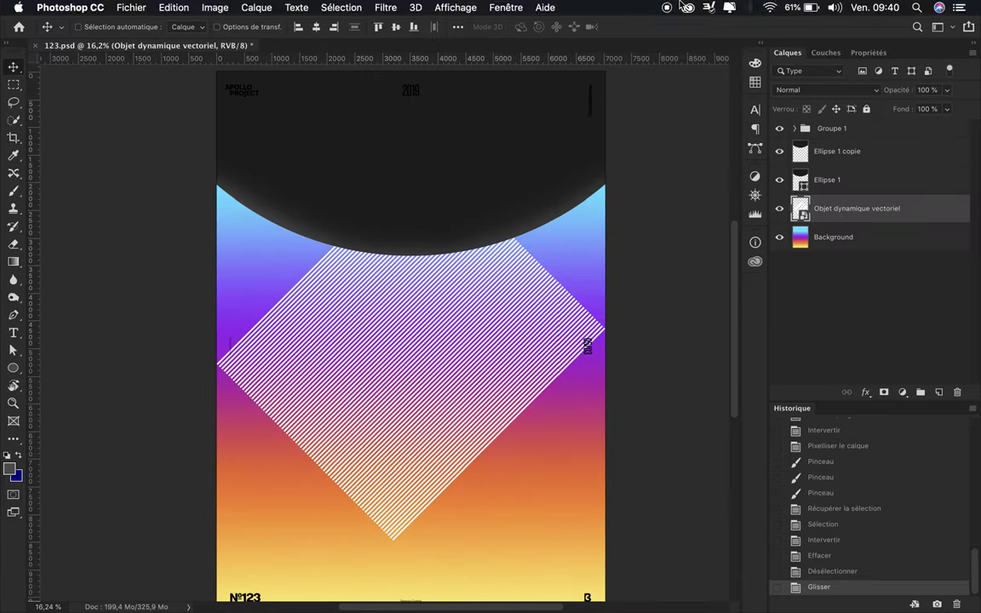
pyautogui.click(442, 599)
pyautogui.scroll(5, 683, 279)
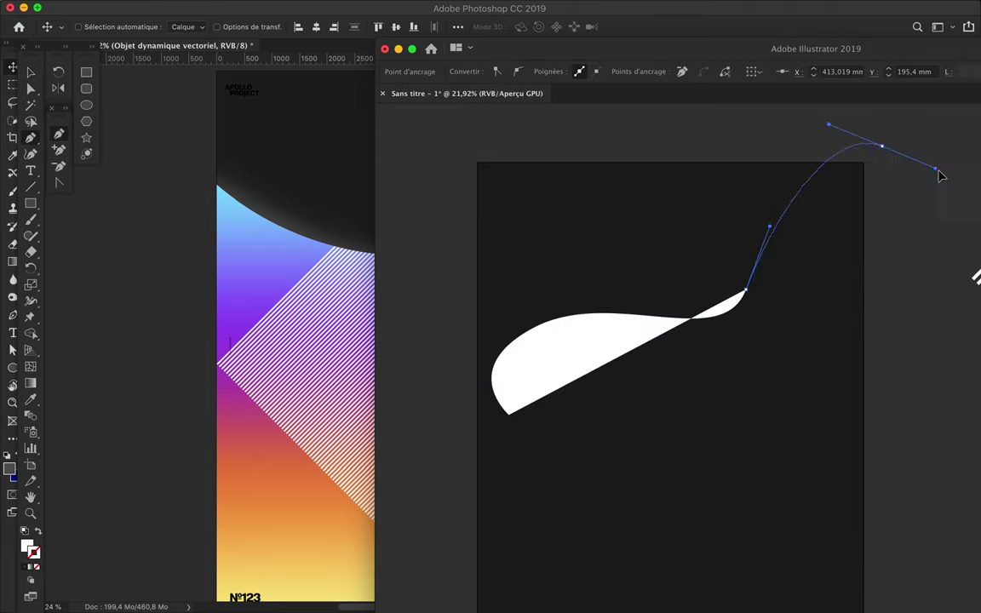
# - Recolour the wavy curve, then make a lower copy and reshape it
pyautogui.doubleClick(39, 536)
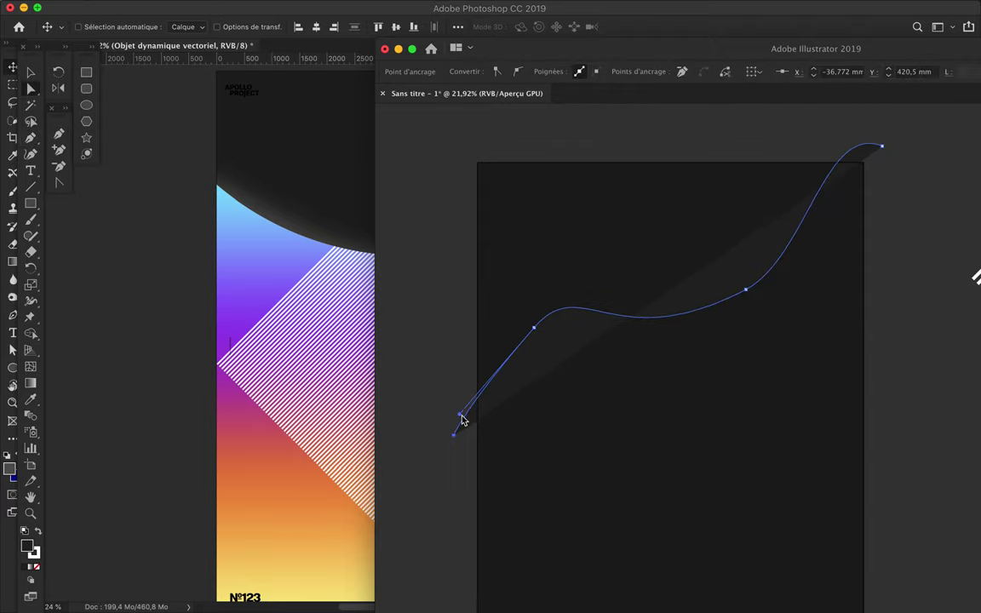
pyautogui.click(897, 285)
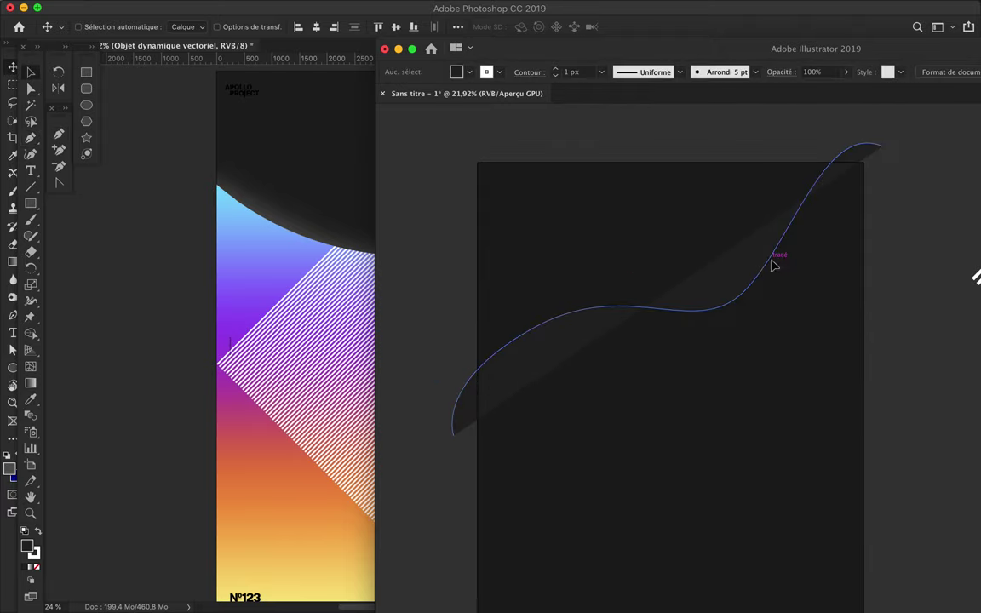
pyautogui.moveTo(772, 265); pyautogui.dragTo(747, 475)
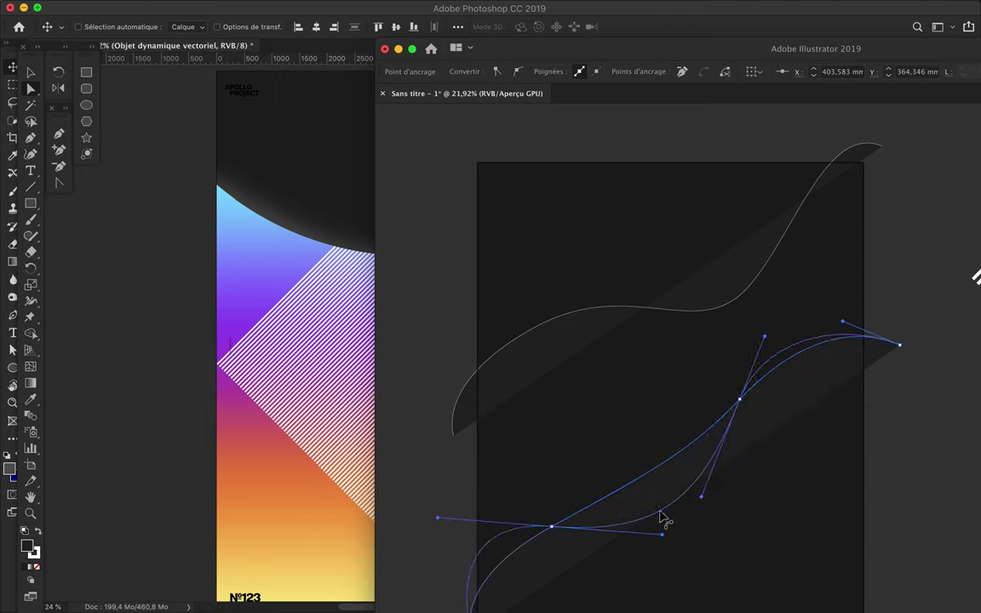
pyautogui.moveTo(880, 421); pyautogui.dragTo(801, 416)
pyautogui.press('super+shift+a')
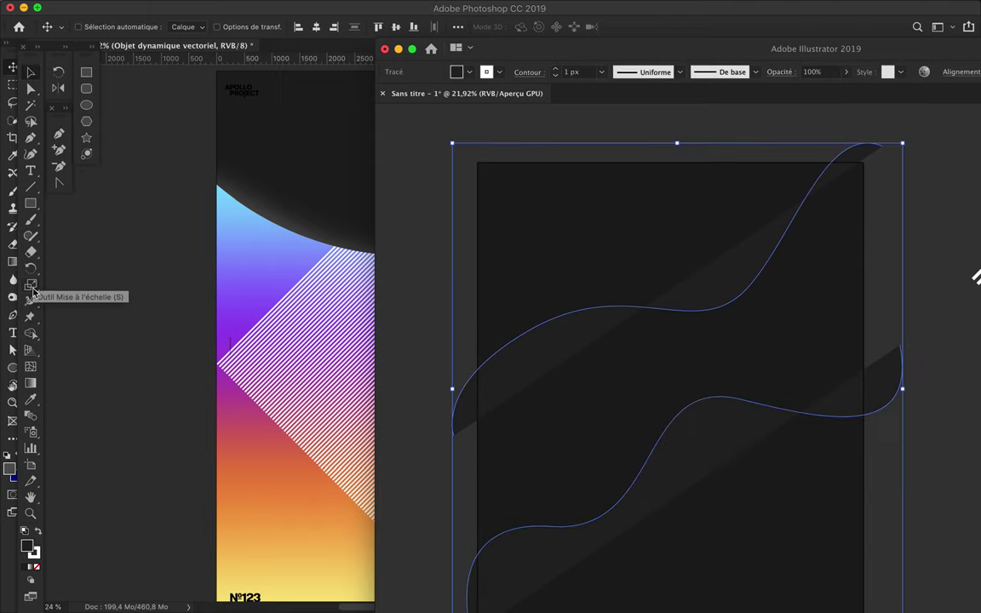
# - Blend the two curves using 390 specified steps
pyautogui.scroll(-3, 456, 445)
pyautogui.press('a')
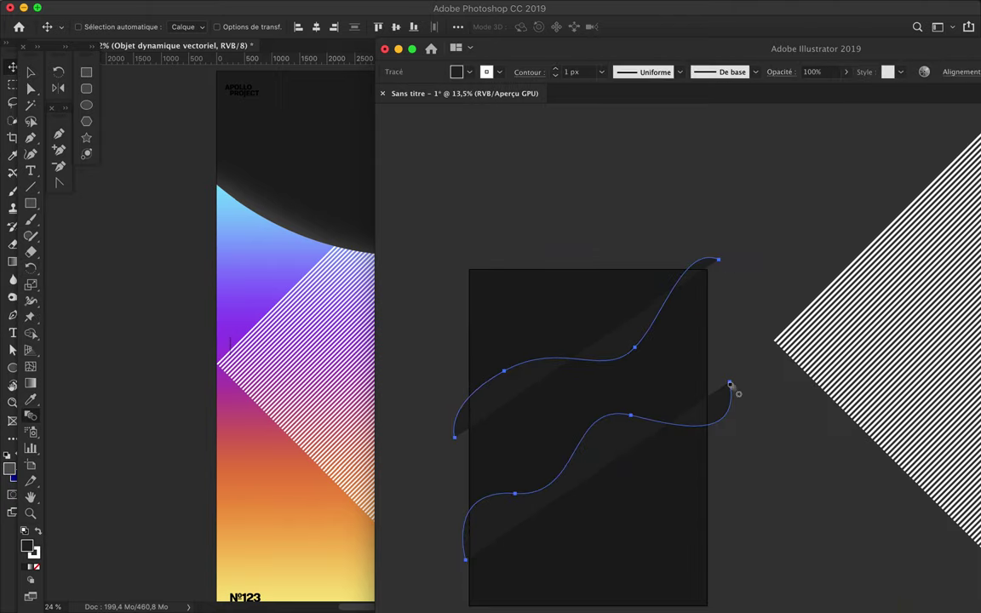
pyautogui.click(718, 259)
pyautogui.click(738, 129)
pyautogui.click(716, 158)
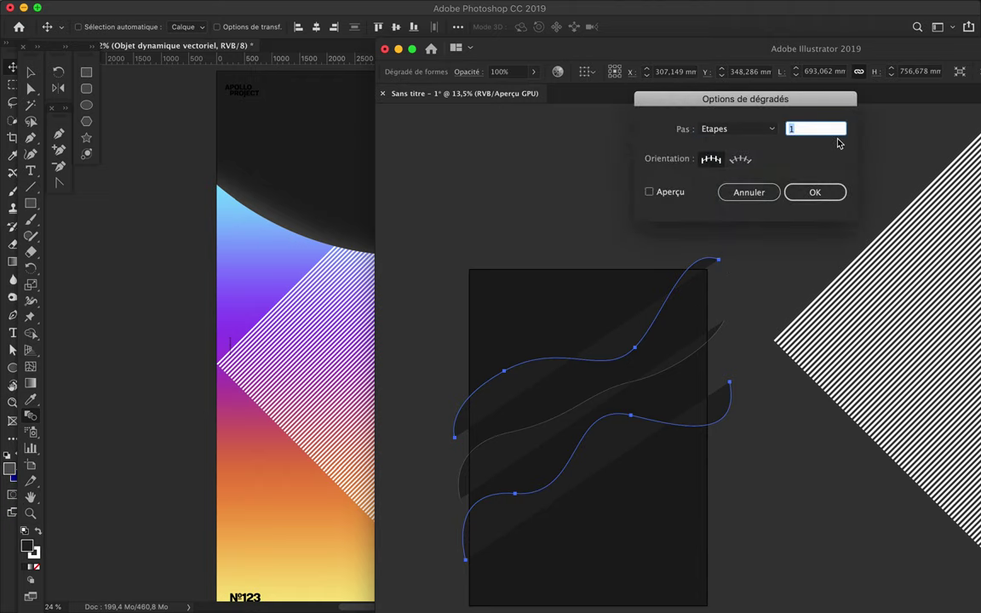
pyautogui.write('390')
pyautogui.click(649, 193)
pyautogui.press('Return')
# - Reshape the upper and lower curves of the blend by dragging their anchors
pyautogui.scroll(1, 664, 390)
pyautogui.click(597, 362)
pyautogui.moveTo(578, 385); pyautogui.dragTo(576, 314)
pyautogui.click(691, 451)
pyautogui.moveTo(642, 477)
pyautogui.mouseDown()
pyautogui.moveTo(628, 411)
pyautogui.moveTo(603, 463)
pyautogui.mouseUp()
pyautogui.scroll(1, 603, 469)
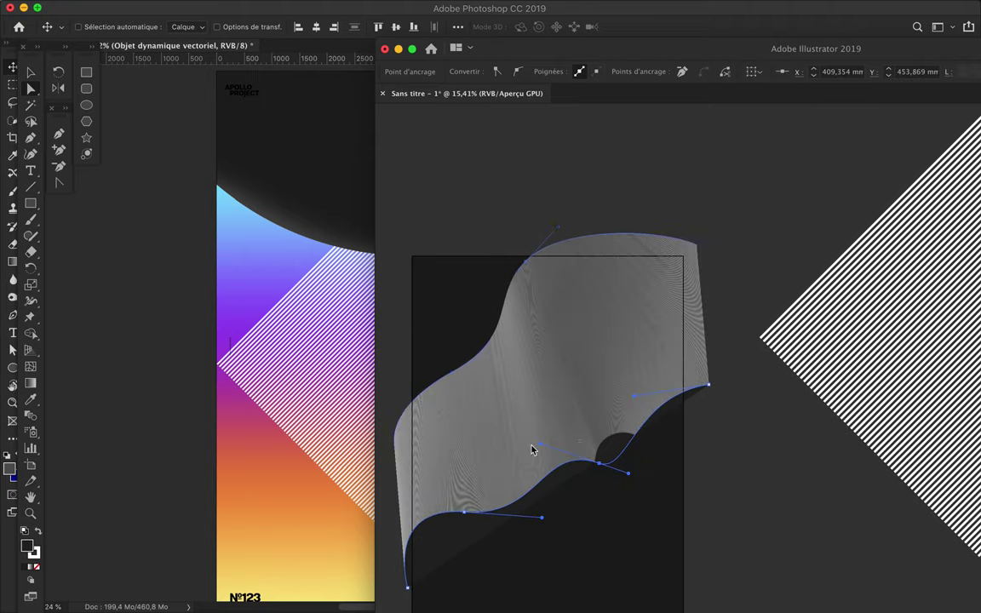
pyautogui.click(576, 429)
pyautogui.click(519, 464)
# - Move the Illustrator window aside and reshape the blend's lower edge
pyautogui.moveTo(546, 51); pyautogui.dragTo(324, 29)
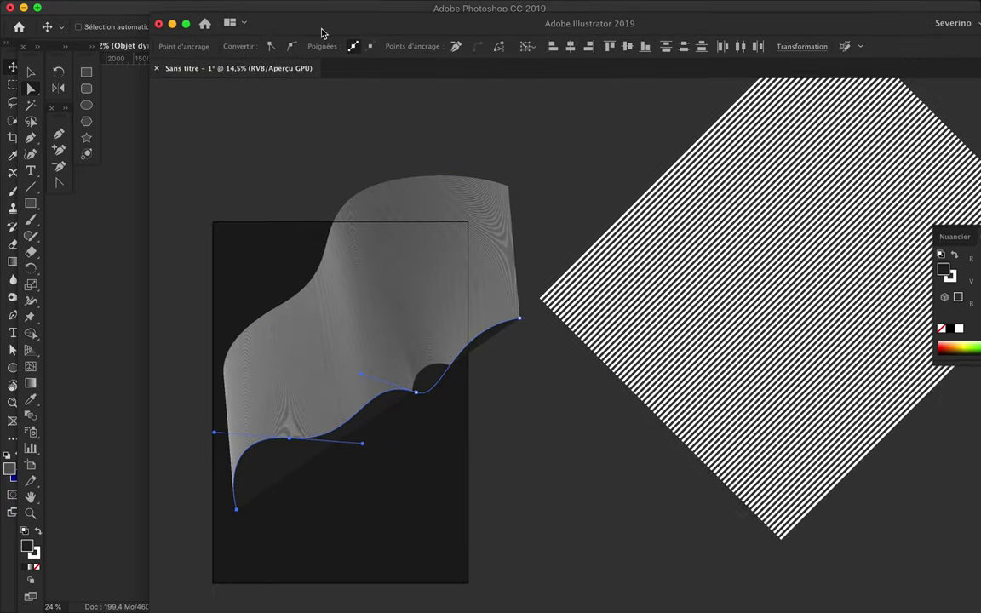
pyautogui.scroll(5, 363, 333)
pyautogui.scroll(-3, 364, 334)
pyautogui.hscroll(-5, 364, 333)
pyautogui.moveTo(375, 430); pyautogui.dragTo(395, 534)
pyautogui.moveTo(601, 346)
pyautogui.mouseDown()
pyautogui.moveTo(635, 580)
pyautogui.moveTo(529, 277)
pyautogui.moveTo(690, 333)
pyautogui.moveTo(672, 115)
pyautogui.moveTo(564, 329)
pyautogui.moveTo(355, 455)
pyautogui.moveTo(394, 471)
pyautogui.mouseUp()
pyautogui.scroll(-3, 529, 277)
# - Set the blend to no fill and reshape its right edge
pyautogui.click(37, 568)
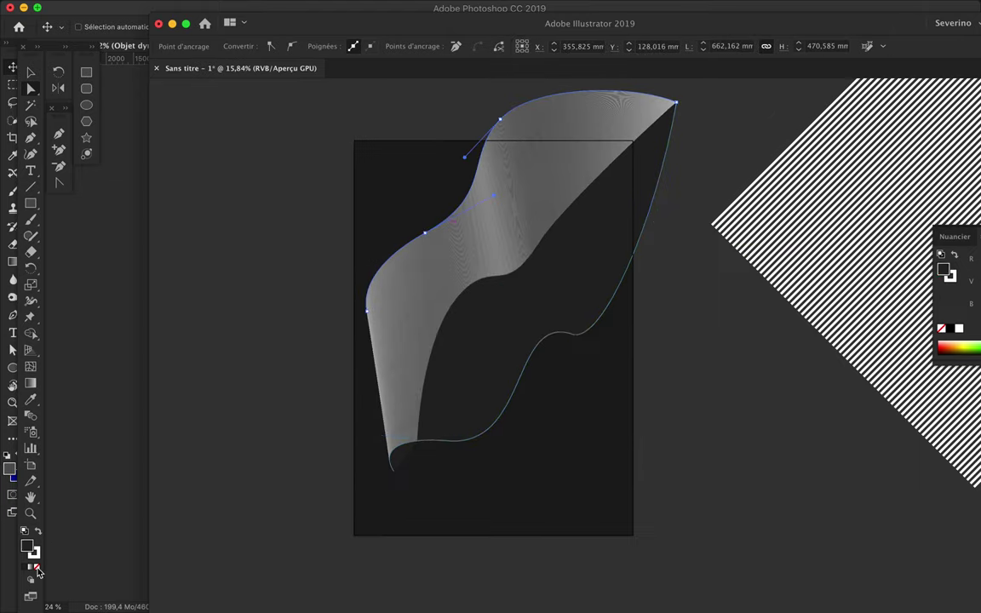
pyautogui.click(395, 467)
pyautogui.moveTo(676, 102)
pyautogui.mouseDown()
pyautogui.moveTo(653, 99)
pyautogui.moveTo(665, 343)
pyautogui.moveTo(509, 552)
pyautogui.mouseUp()
pyautogui.scroll(5, 661, 191)
pyautogui.scroll(-5, 666, 343)
pyautogui.scroll(5, 479, 400)
pyautogui.scroll(-5, 481, 402)
# - Reduce the blend's step count, pull out the bottom-left anchor and raise the blend
pyautogui.click(283, 402)
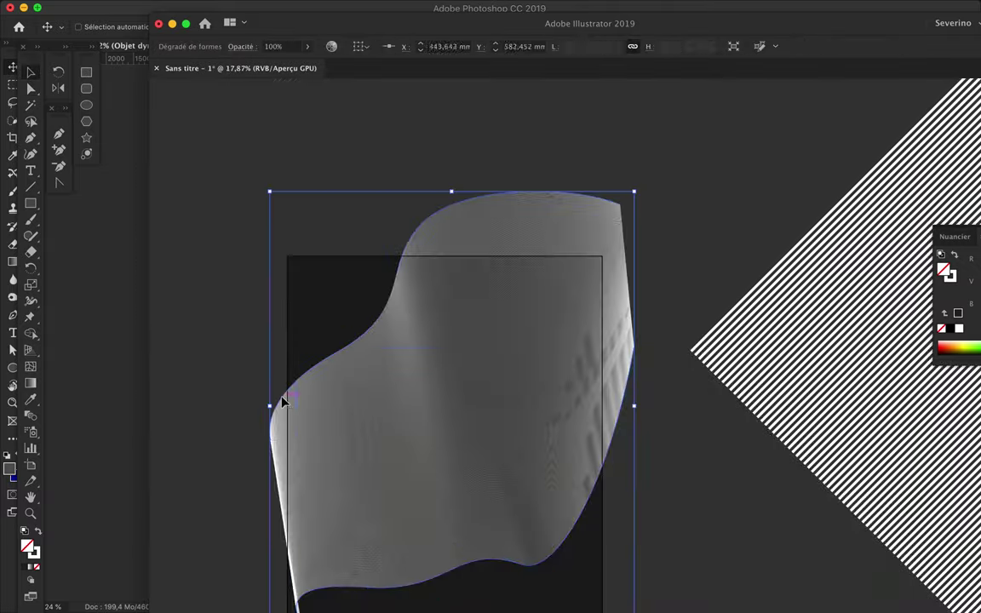
pyautogui.doubleClick(30, 417)
pyautogui.press('Return')
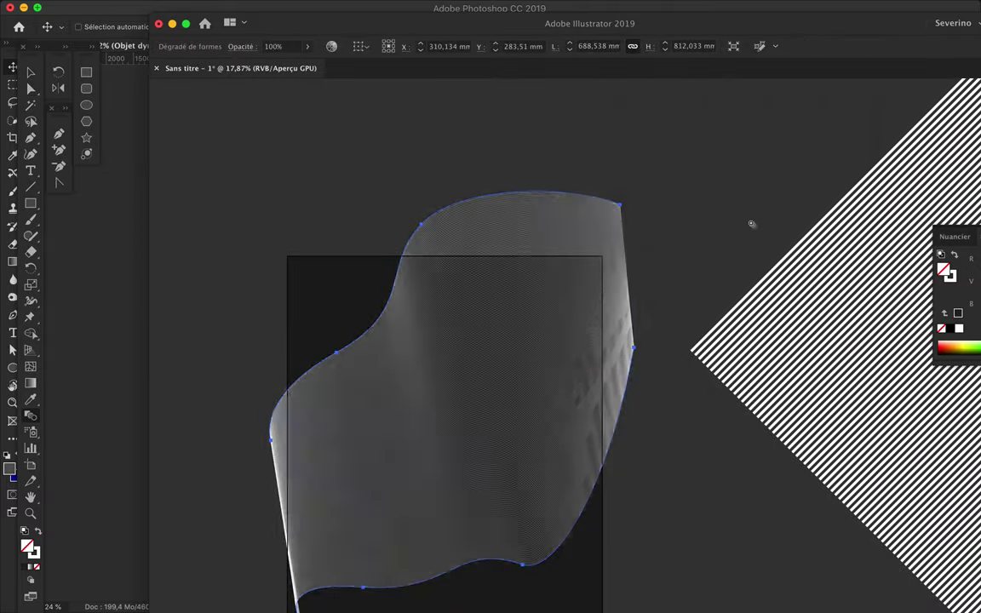
pyautogui.scroll(2, 742, 442)
pyautogui.press('Return')
pyautogui.scroll(-2, 741, 442)
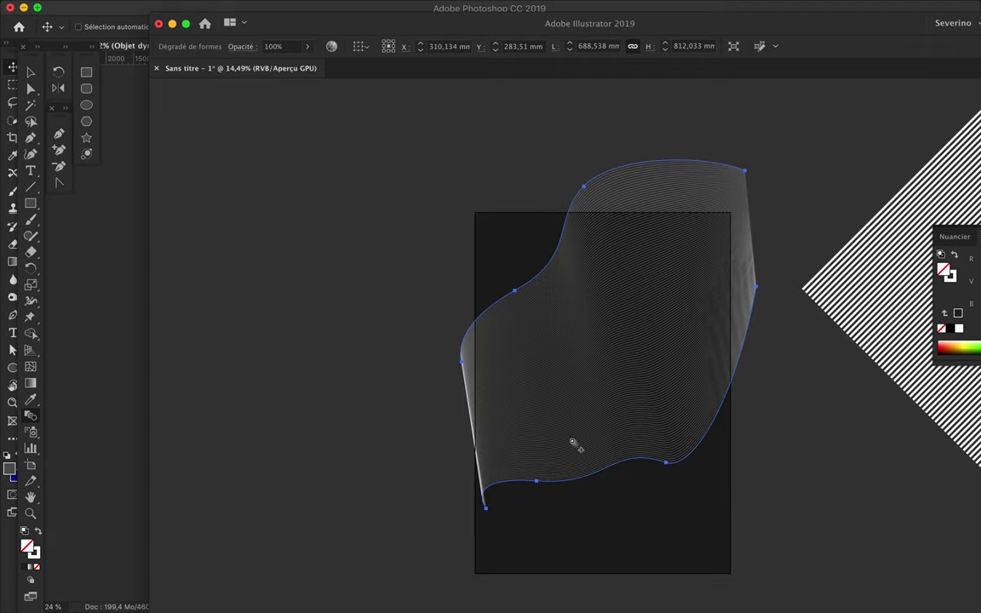
pyautogui.moveTo(487, 514); pyautogui.dragTo(449, 515)
pyautogui.moveTo(499, 325); pyautogui.dragTo(495, 314)
# - Recolour the blend lines and set the blend to 123 steps
pyautogui.doubleClick(34, 552)
pyautogui.click(402, 356)
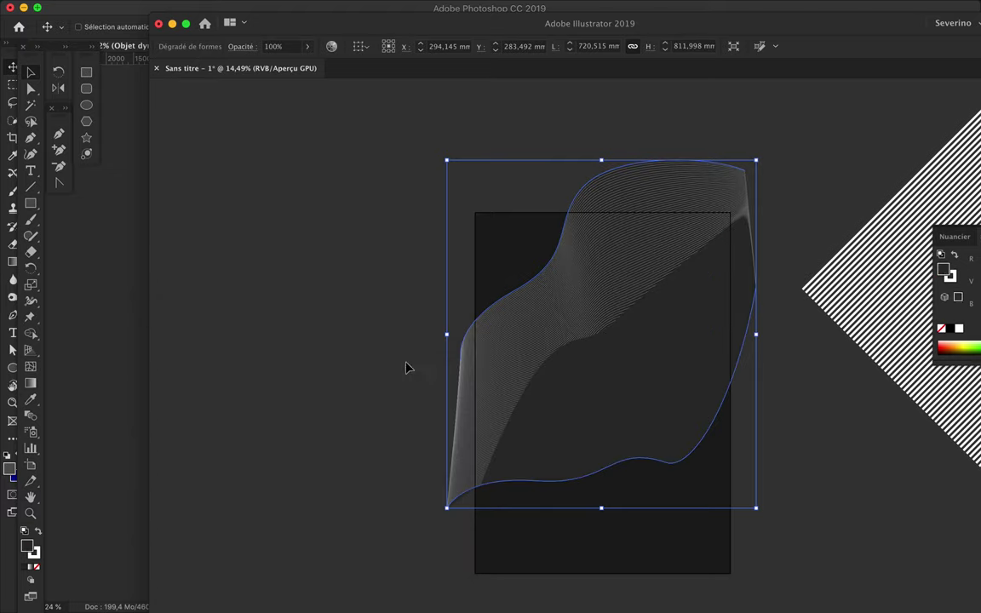
pyautogui.doubleClick(31, 416)
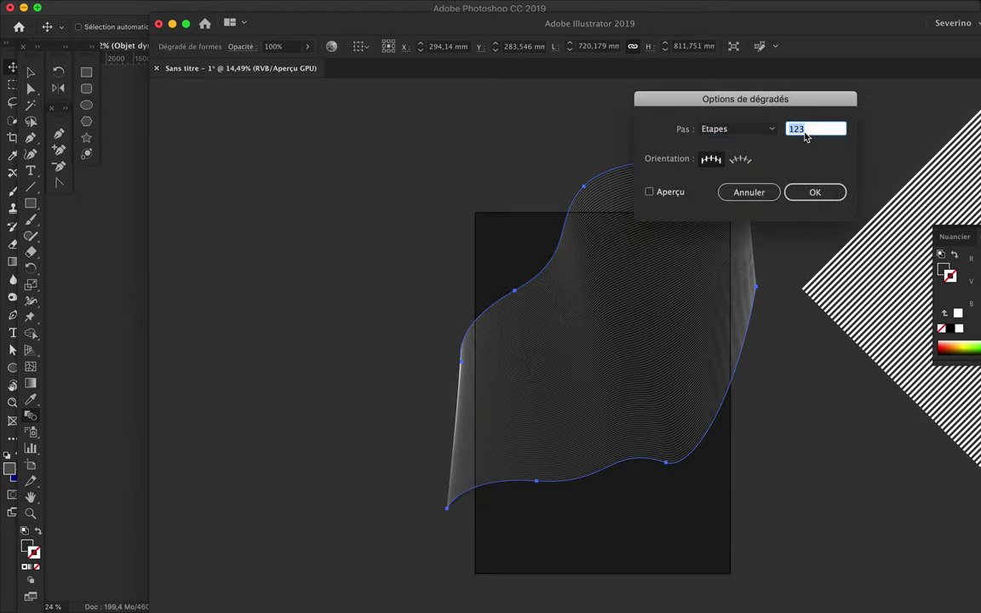
pyautogui.press('Return')
pyautogui.scroll(5, 684, 250)
pyautogui.scroll(-5, 684, 249)
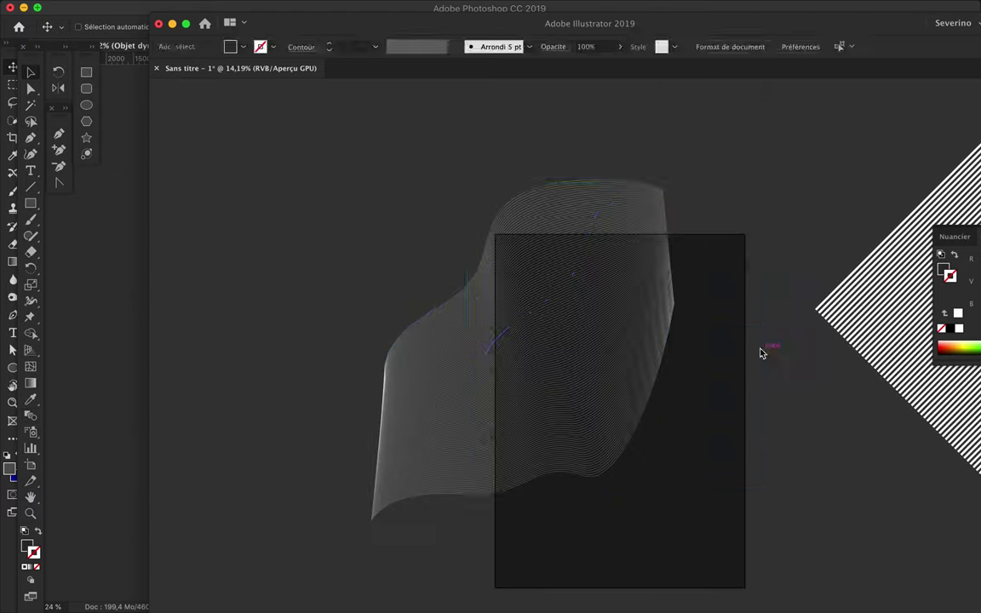
# - Adjust individual anchors of the blend's curves with Direct Selection
pyautogui.click(554, 450)
pyautogui.press('a')
pyautogui.moveTo(679, 494)
pyautogui.mouseDown()
pyautogui.moveTo(690, 439)
pyautogui.moveTo(558, 450)
pyautogui.mouseUp()
pyautogui.moveTo(528, 273); pyautogui.dragTo(508, 232)
pyautogui.scroll(3, 608, 260)
pyautogui.click(498, 96)
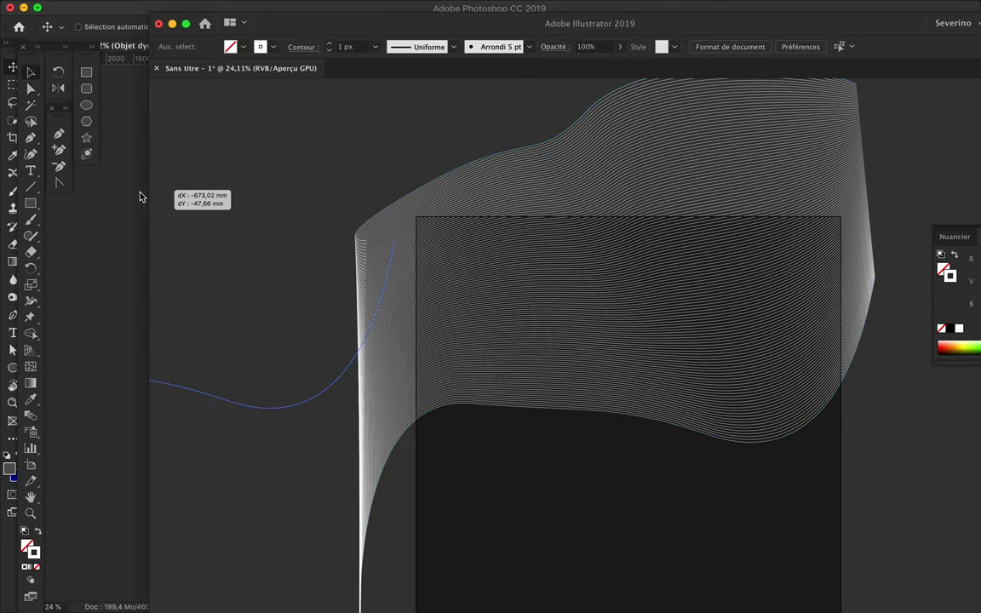
# - Place the line blend on the Photoshop poster, enlarged, and hide the striped diamond layer
pyautogui.moveTo(142, 197); pyautogui.dragTo(263, 265)
pyautogui.moveTo(602, 344); pyautogui.dragTo(700, 346)
pyautogui.moveTo(525, 382); pyautogui.dragTo(425, 324)
pyautogui.press('Return')
pyautogui.click(780, 236)
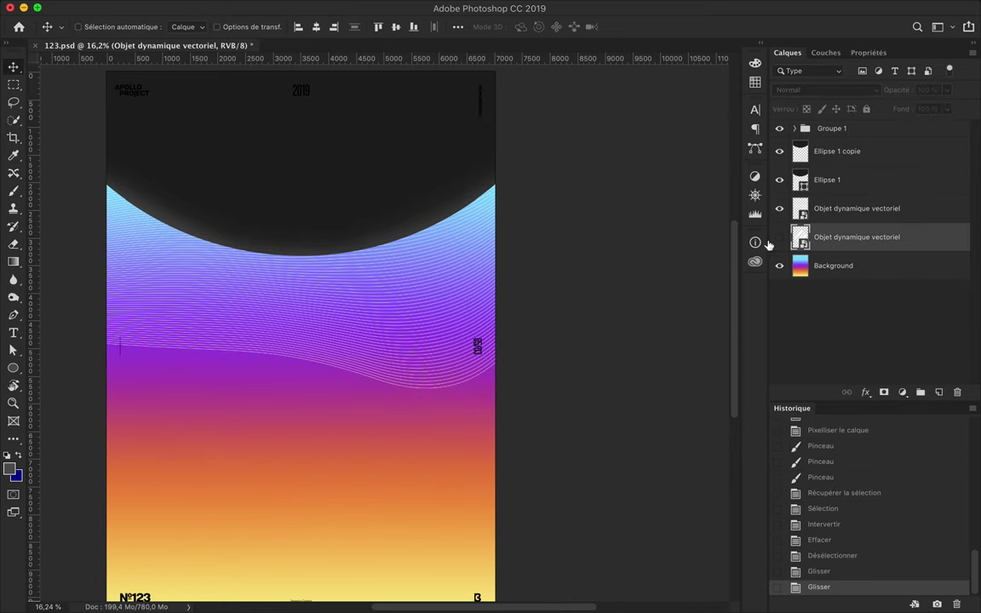
pyautogui.click(857, 208)
pyautogui.moveTo(364, 332); pyautogui.dragTo(365, 362)
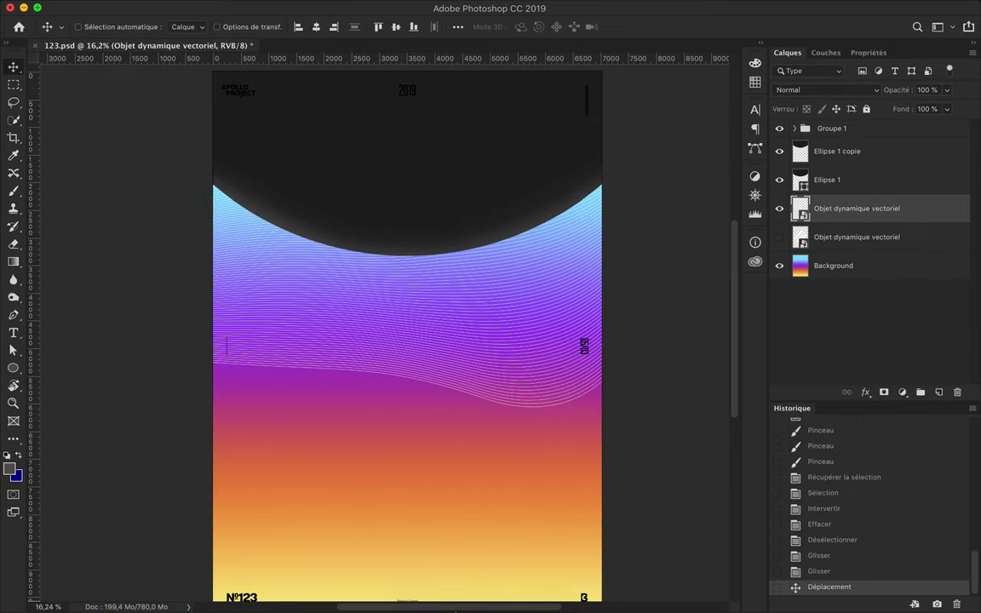
# - Back in Illustrator, reshape the blend's top-left corner and guiding curves
pyautogui.press('super+Tab')
pyautogui.moveTo(417, 303); pyautogui.dragTo(383, 259)
pyautogui.moveTo(388, 539)
pyautogui.mouseDown()
pyautogui.moveTo(234, 260)
pyautogui.moveTo(213, 532)
pyautogui.moveTo(596, 259)
pyautogui.mouseUp()
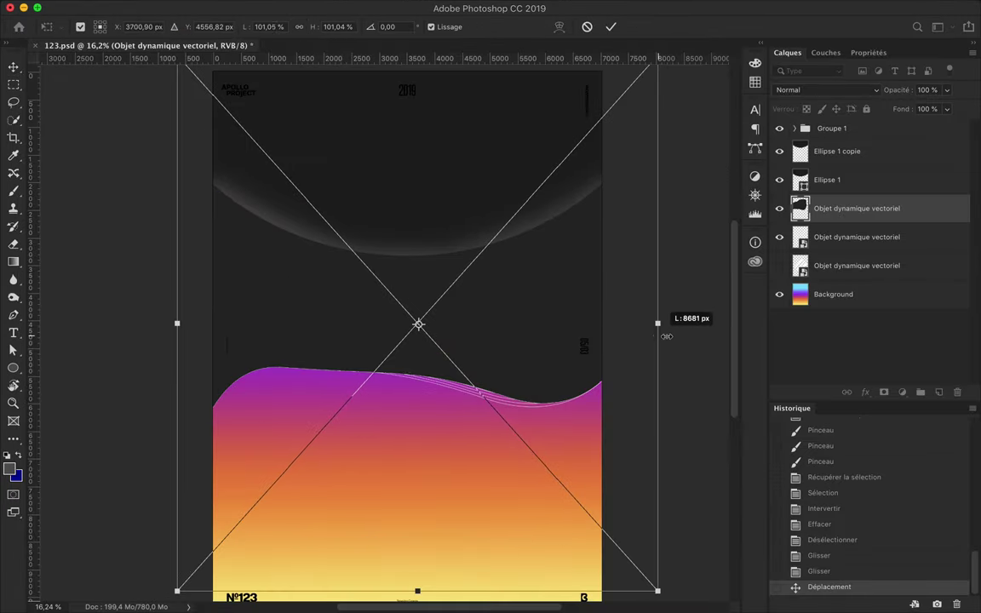
# - Reshape the blend's left guiding curve, then widen the placed wave on the poster
pyautogui.moveTo(667, 337); pyautogui.dragTo(548, 300)
pyautogui.press('Return')
pyautogui.press('Delete')
pyautogui.click(453, 530)
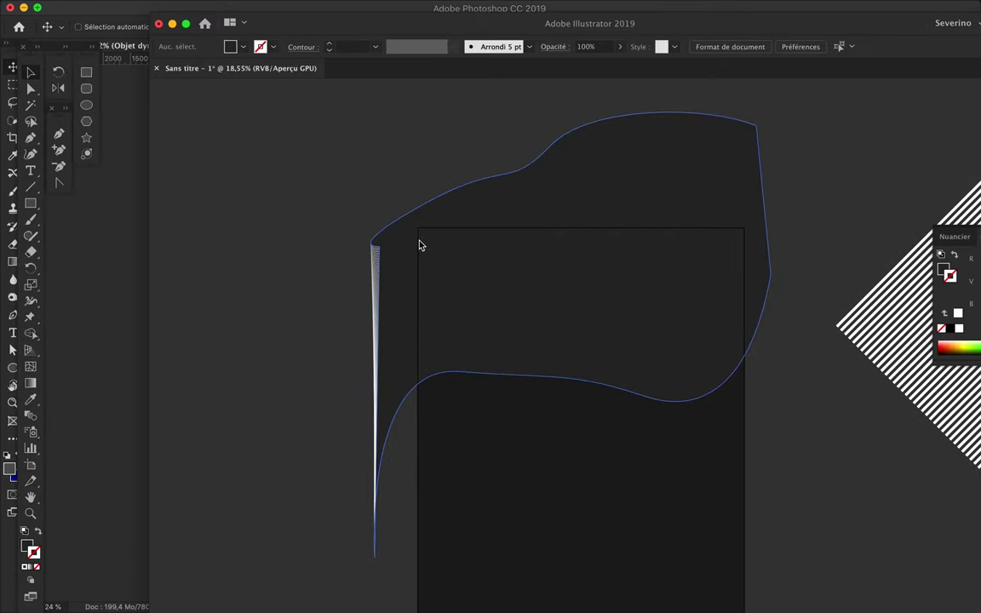
pyautogui.click(390, 300)
pyautogui.moveTo(602, 345); pyautogui.dragTo(668, 335)
# - Widen the wave, move it up-left and tilt it about 14 degrees
pyautogui.moveTo(212, 346); pyautogui.dragTo(200, 347)
pyautogui.moveTo(259, 315); pyautogui.dragTo(229, 203)
pyautogui.moveTo(171, 460); pyautogui.dragTo(123, 405)
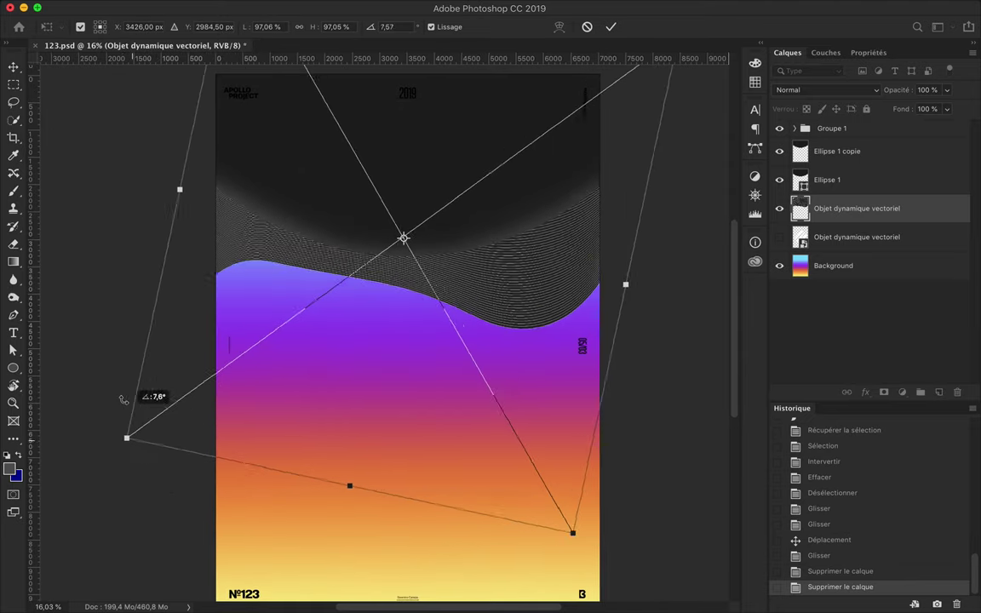
pyautogui.moveTo(479, 289); pyautogui.dragTo(442, 285)
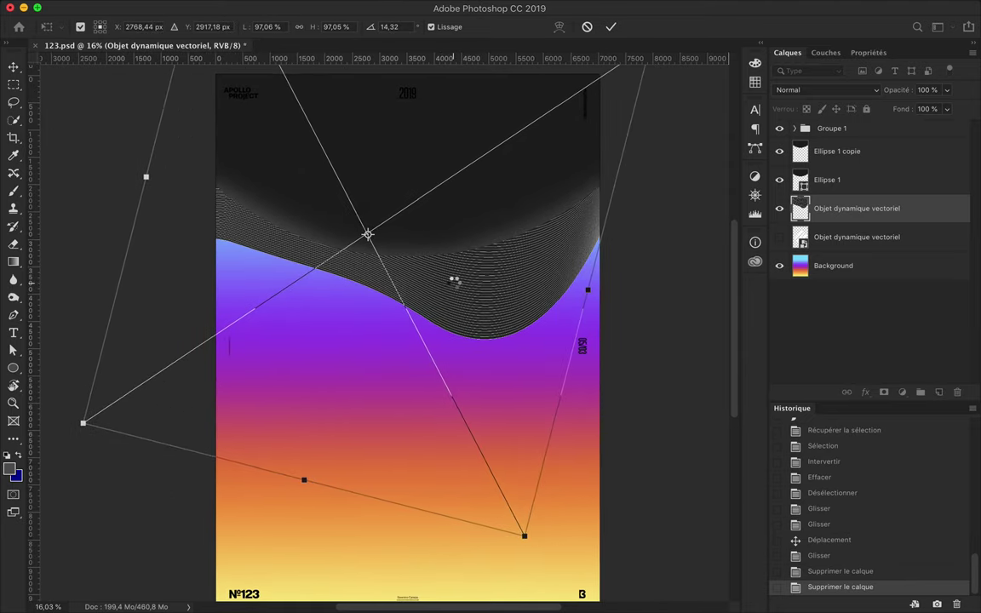
pyautogui.press('Return')
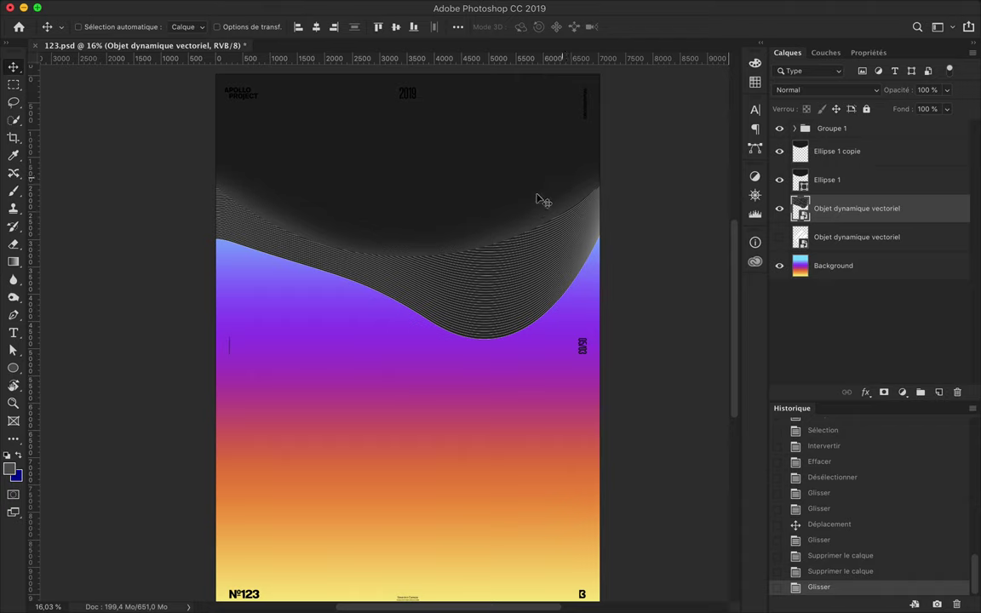
# - Hide the Ellipse 1 copie layer and give Ellipse 1 a gradient fill
pyautogui.click(779, 150)
pyautogui.click(827, 180)
pyautogui.press('a')
pyautogui.click(236, 26)
pyautogui.click(212, 54)
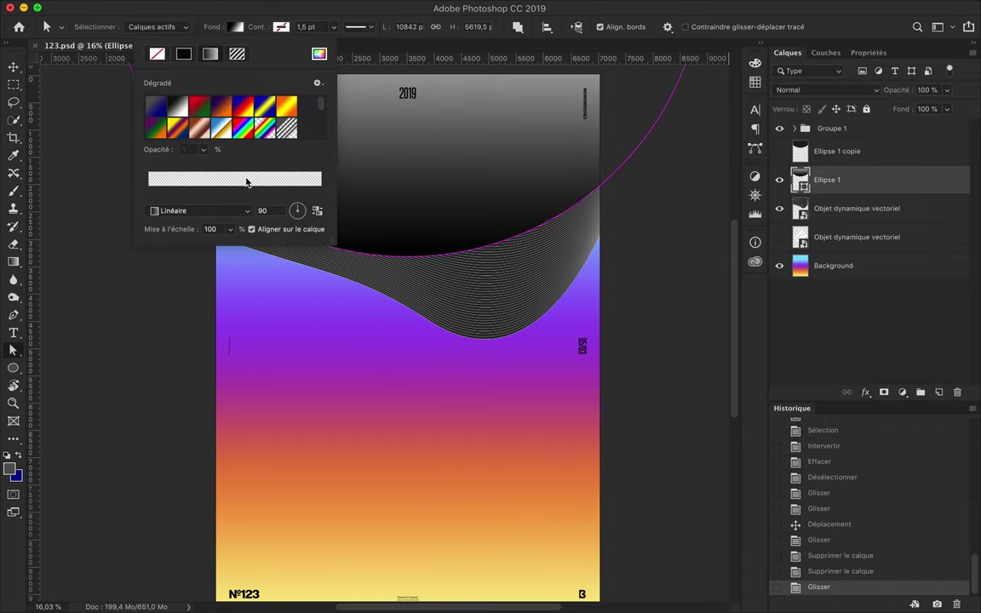
# - Set an Ellipse 1 gradient stop to a neutral dark grey
pyautogui.click(247, 181)
pyautogui.doubleClick(149, 194)
pyautogui.click(150, 196)
pyautogui.moveTo(632, 373); pyautogui.dragTo(560, 367)
pyautogui.press('Return')
pyautogui.press('v')
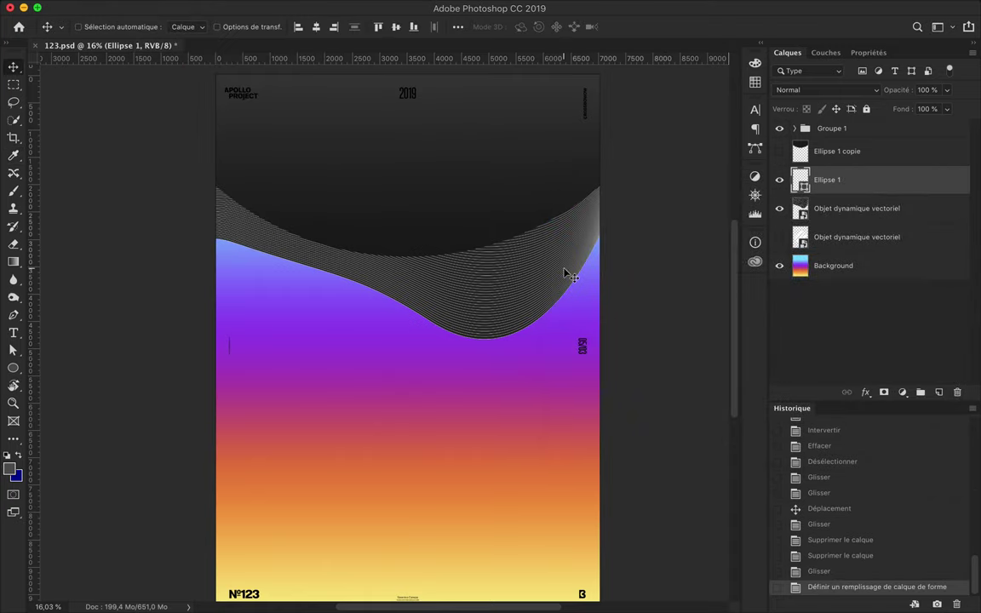
# - Create a new empty layer below Background and pick the Gradient tool
pyautogui.keyDown('ctrl'); pyautogui.click(483, 430); pyautogui.keyUp('ctrl')
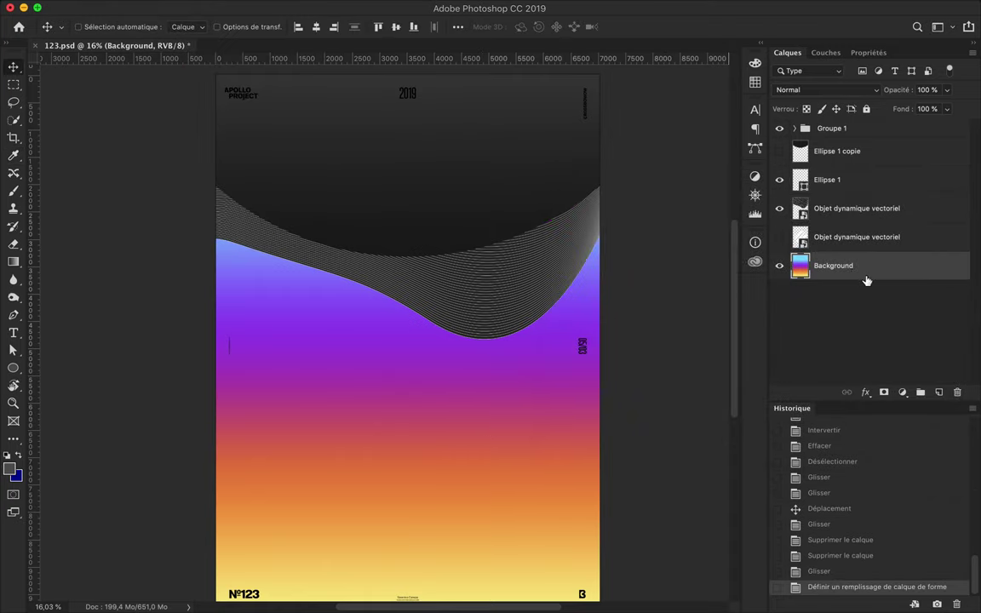
pyautogui.hotkey('ctrl', 'shift', 'alt', 'n')
pyautogui.hotkey('ctrl', '[')
pyautogui.press('g')
pyautogui.click(46, 261)
pyautogui.click(128, 27)
# - Make a black-to-dark-grey gradient and drag it across Calque 1
pyautogui.click(128, 27)
pyautogui.click(100, 27)
pyautogui.click(69, 103)
pyautogui.doubleClick(334, 349)
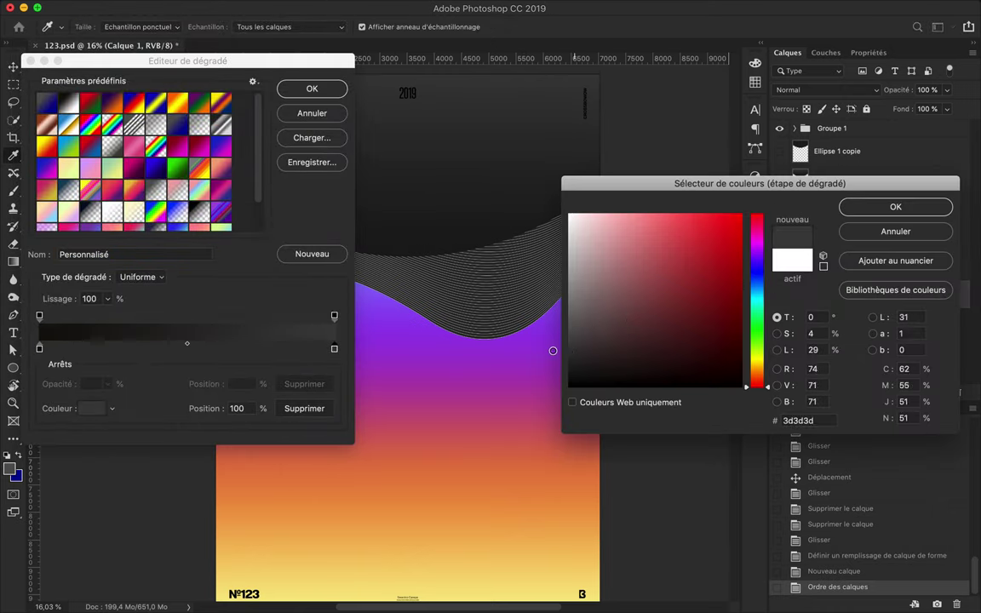
pyautogui.press('Return')
pyautogui.press('Return')
pyautogui.hotkey('ctrl', '0')
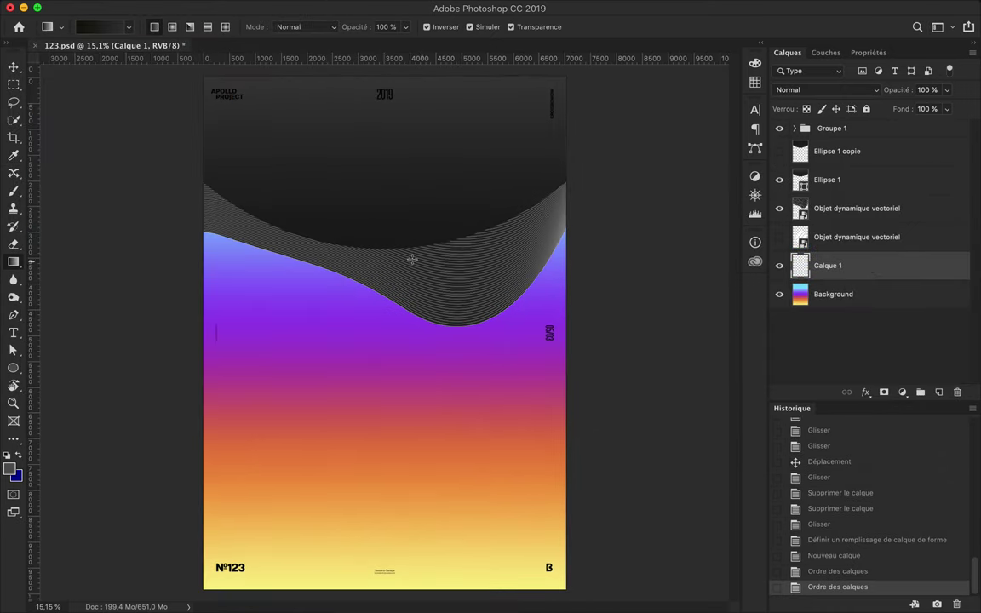
pyautogui.moveTo(374, 610); pyautogui.dragTo(373, 610)
# - Move the Background layer above Calque 1
pyautogui.press('v')
pyautogui.moveTo(882, 305); pyautogui.dragTo(871, 253)
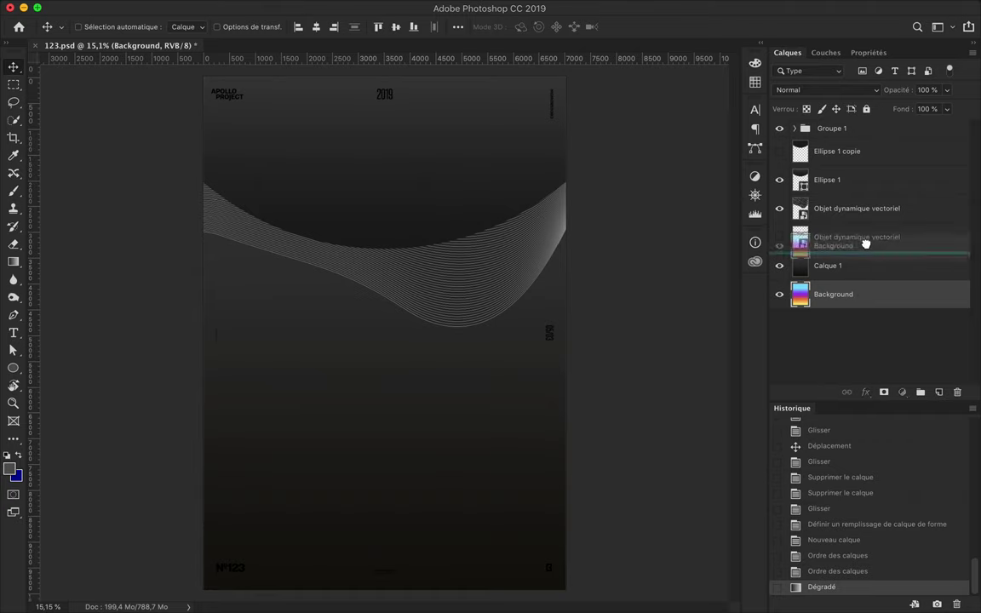
pyautogui.press('b')
# - Copy a circular area of the colourful background onto its own layer as Calque 2
pyautogui.rightClick(13, 84)
pyautogui.click(51, 86)
pyautogui.moveTo(379, 357)
pyautogui.mouseDown()
pyautogui.moveTo(545, 527)
pyautogui.moveTo(394, 350)
pyautogui.moveTo(350, 333)
pyautogui.mouseUp()
pyautogui.hotkey('ctrl', 'c')
pyautogui.hotkey('ctrl', 'v')
pyautogui.hotkey('ctrl', 't')
pyautogui.press('Return')
# - Move Calque 2 above the smart objects, shift it right and rotate it about 120°
pyautogui.press('v')
pyautogui.moveTo(272, 281); pyautogui.dragTo(302, 285)
pyautogui.moveTo(882, 274); pyautogui.dragTo(877, 194)
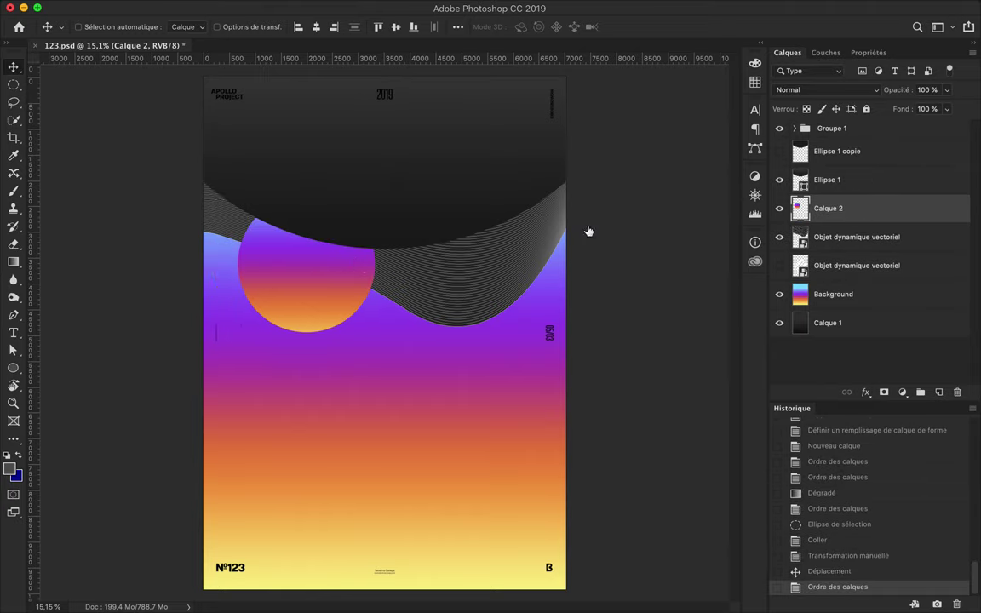
pyautogui.hotkey('ctrl', 't')
pyautogui.moveTo(268, 188); pyautogui.dragTo(399, 243)
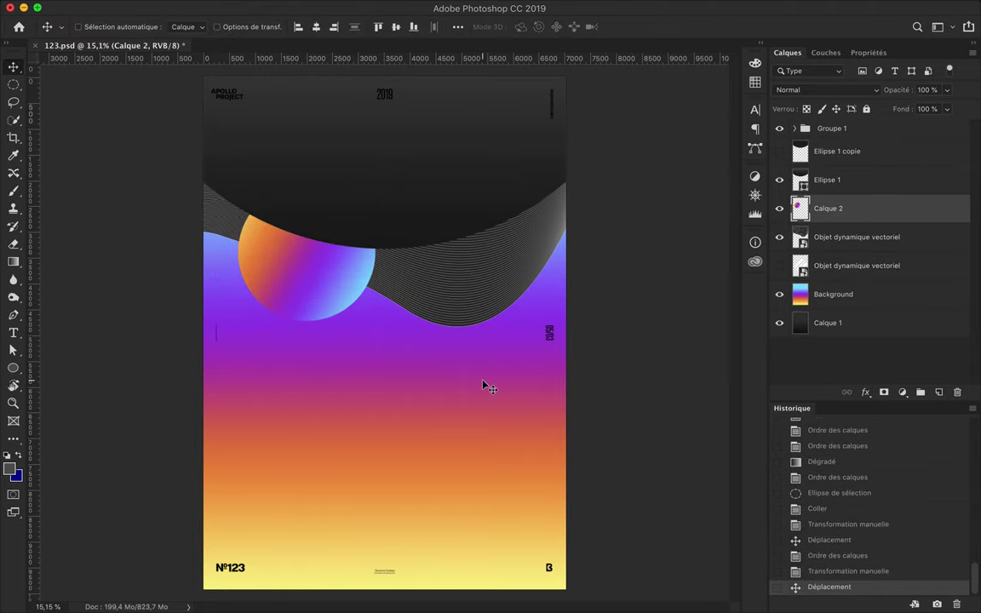
# - Rotate the selected artwork layers 180° upside down and lower them
pyautogui.click(856, 237)
pyautogui.keyDown('shift'); pyautogui.click(838, 151); pyautogui.keyUp('shift')
pyautogui.hotkey('ctrl', 't')
pyautogui.moveTo(185, 354)
pyautogui.mouseDown()
pyautogui.moveTo(516, 179)
pyautogui.moveTo(426, 81)
pyautogui.mouseUp()
pyautogui.moveTo(432, 290)
pyautogui.mouseDown()
pyautogui.moveTo(437, 517)
pyautogui.moveTo(452, 528)
pyautogui.mouseUp()
pyautogui.press('Return')
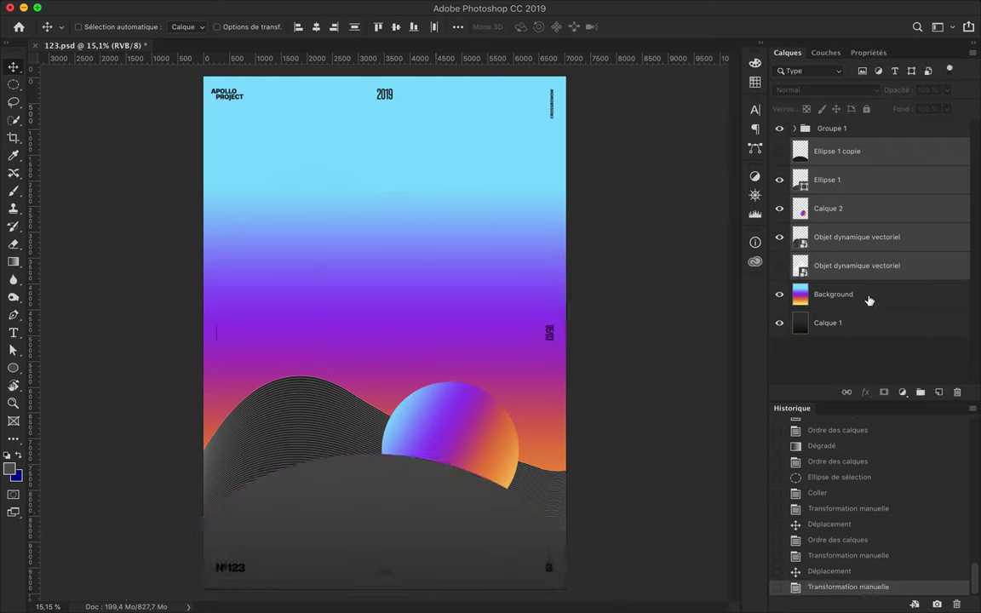
# - Darken the Ellipse 1 shape's gradient fill
pyautogui.click(843, 151)
pyautogui.press('a')
pyautogui.click(828, 177)
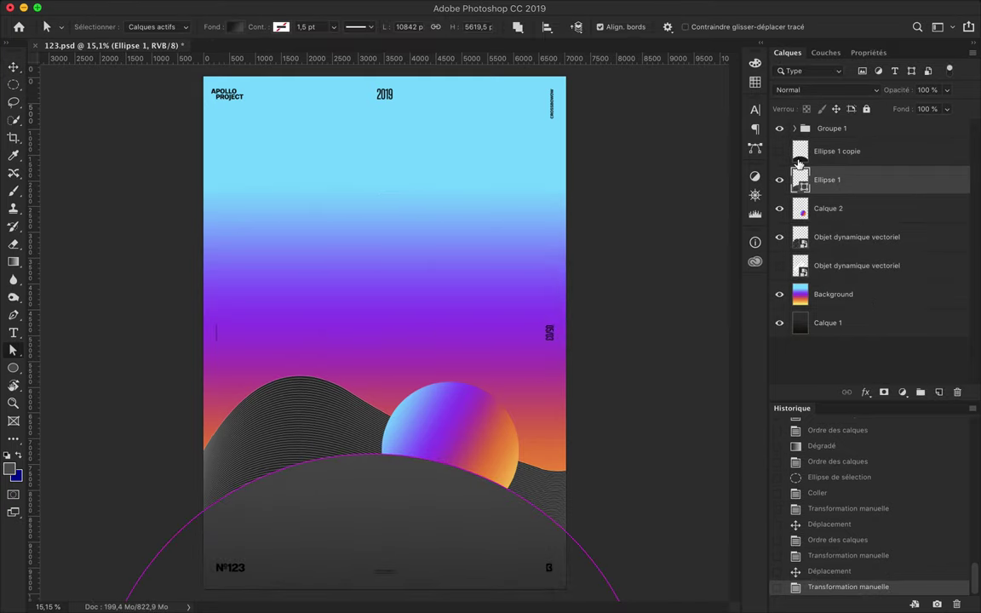
pyautogui.click(237, 32)
pyautogui.moveTo(256, 163); pyautogui.dragTo(196, 163)
pyautogui.press('v')
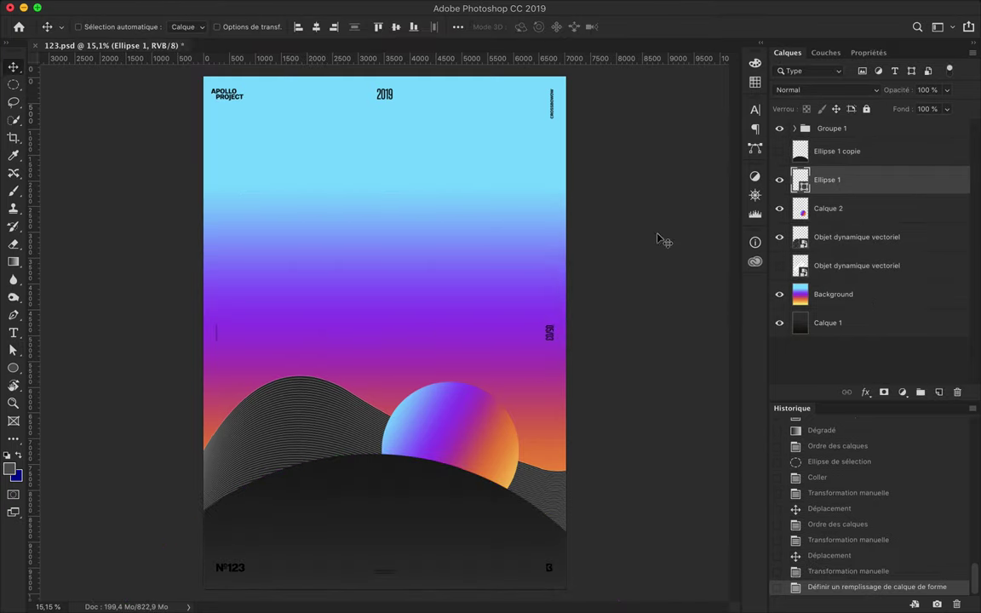
pyautogui.moveTo(452, 426); pyautogui.dragTo(449, 400)
# - Enlarge the dark Ellipse 1 hill to about 224% and lower it
pyautogui.click(426, 504)
pyautogui.hotkey('ctrl', '-')
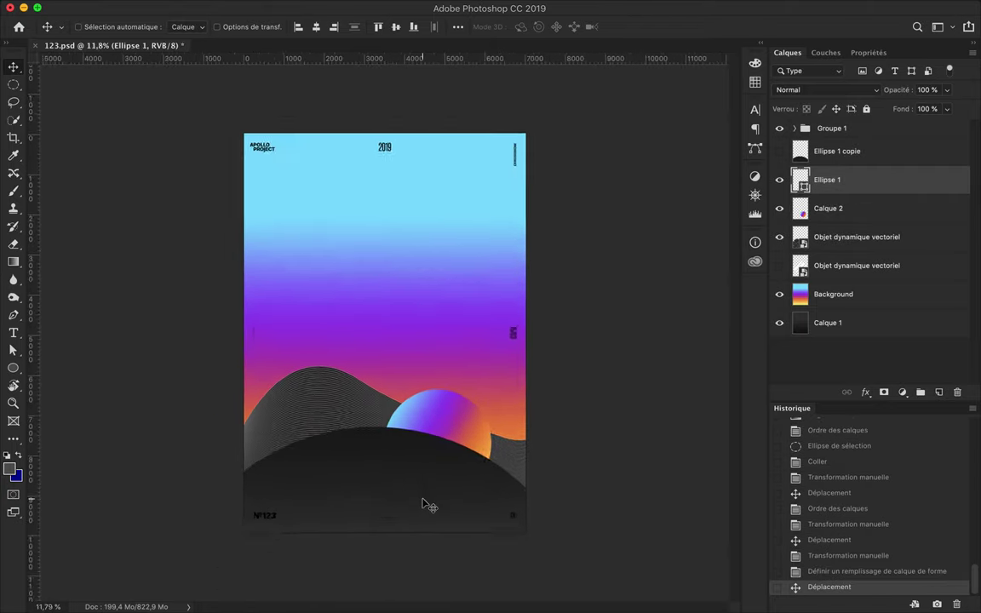
pyautogui.hotkey('ctrl', '-')
pyautogui.hotkey('ctrl', 't')
pyautogui.moveTo(530, 479)
pyautogui.mouseDown()
pyautogui.moveTo(522, 495)
pyautogui.moveTo(490, 480)
pyautogui.mouseUp()
pyautogui.press('Return')
pyautogui.hotkey('ctrl', '0')
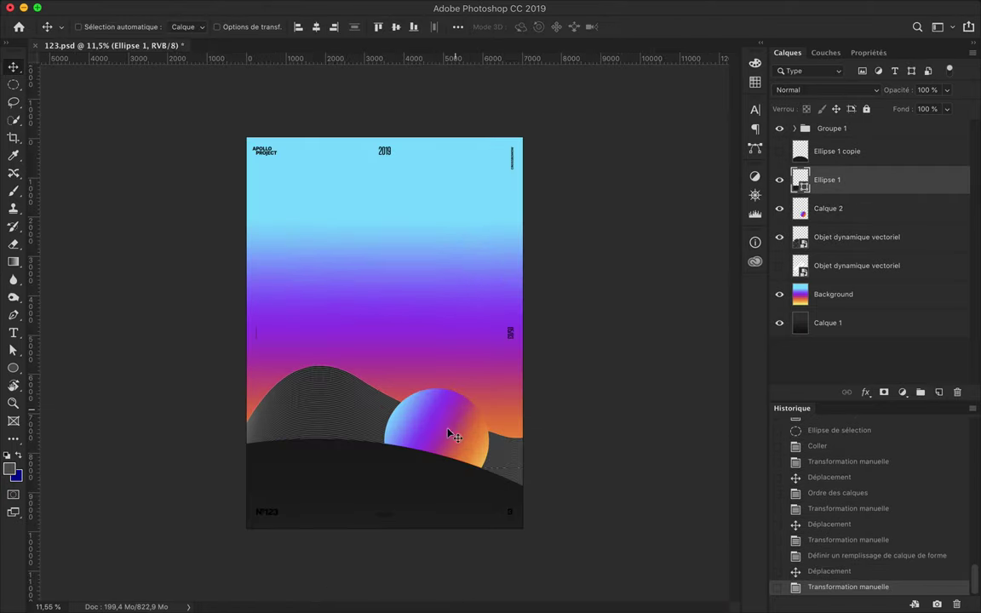
# - Nudge the sun and waves left, raise Calque 1 above Background, and set the sun on the hill
pyautogui.moveTo(473, 444); pyautogui.dragTo(460, 438)
pyautogui.moveTo(343, 423); pyautogui.dragTo(305, 424)
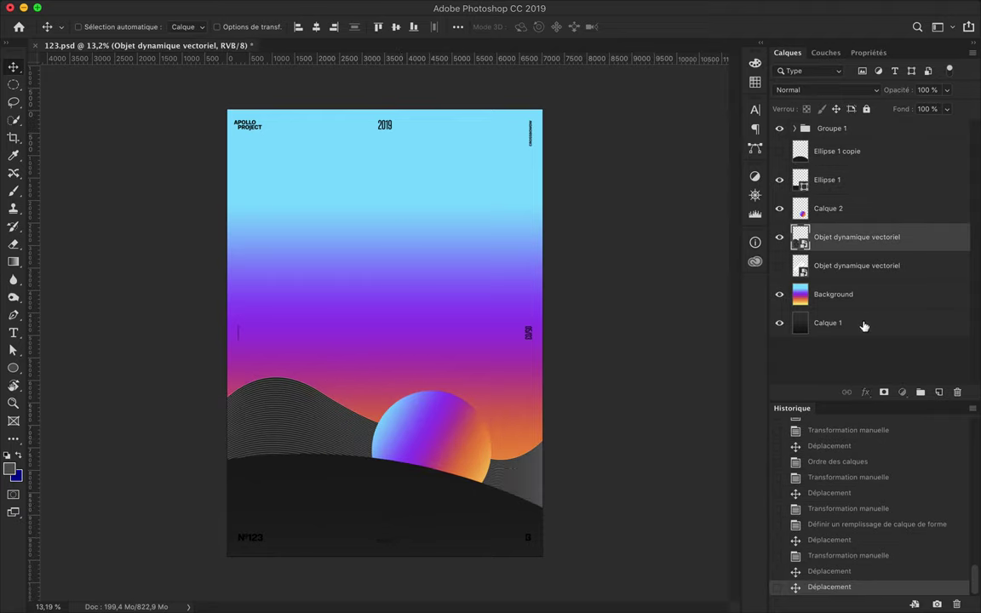
pyautogui.moveTo(863, 324); pyautogui.dragTo(863, 284)
pyautogui.moveTo(438, 425); pyautogui.dragTo(455, 439)
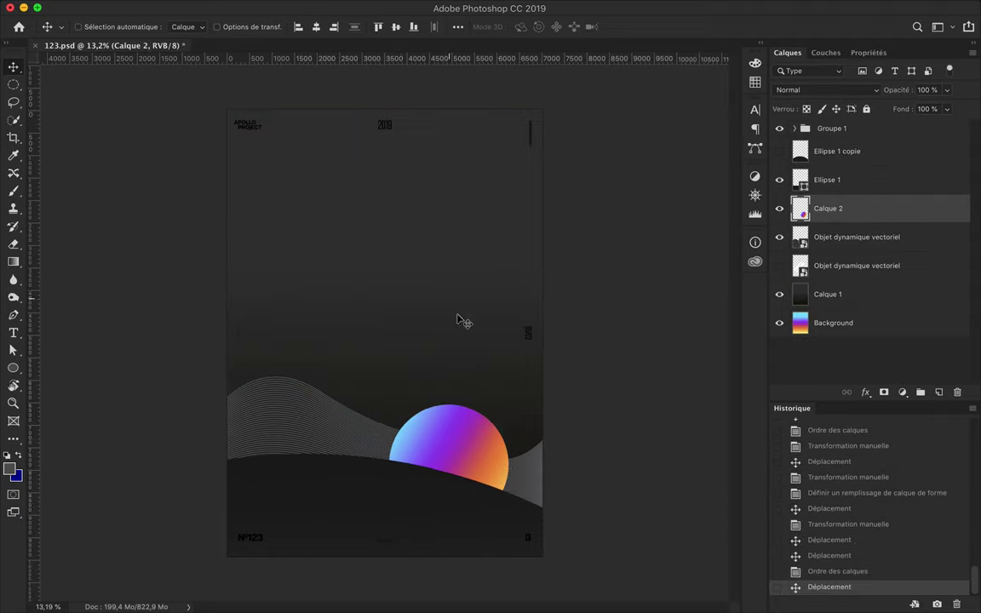
# - Place a copy of the gradient sun up and left and apply Mosaic with cell size 200
pyautogui.keyDown('alt'); pyautogui.moveTo(449, 459); pyautogui.dragTo(308, 358); pyautogui.keyUp('alt')
pyautogui.click(386, 7)
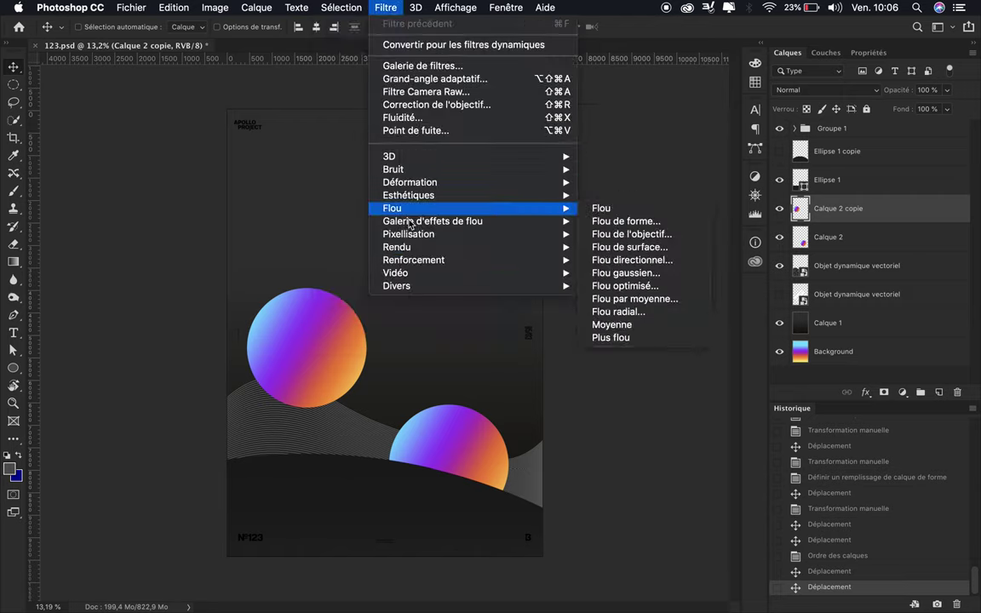
pyautogui.click(615, 299)
pyautogui.moveTo(88, 217); pyautogui.dragTo(132, 217)
pyautogui.click(189, 31)
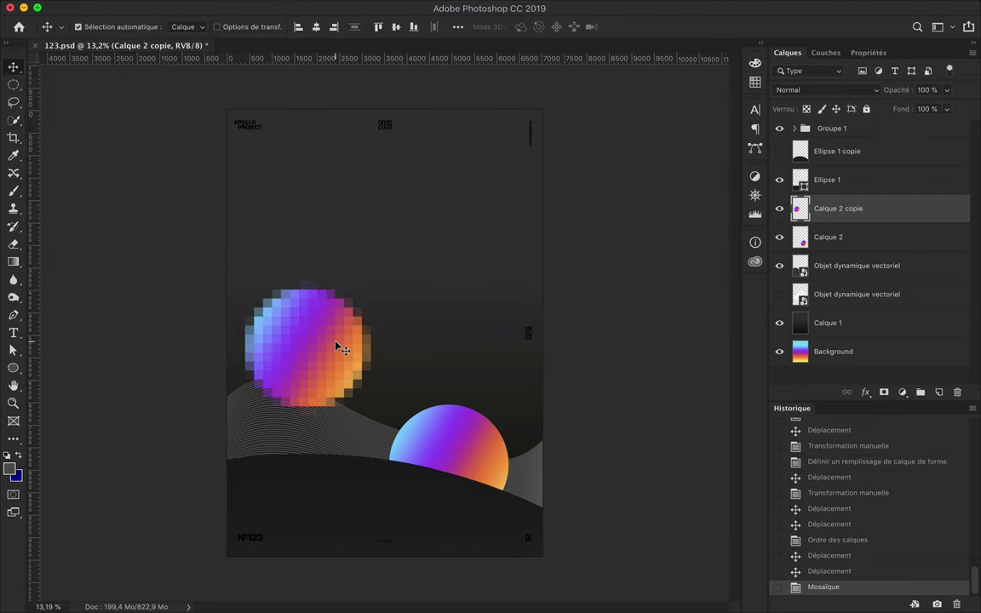
# - Enlarge the pixelated sun, shift it left, and place it below the first wave layer
pyautogui.hotkey('ctrl', 't')
pyautogui.moveTo(245, 290); pyautogui.dragTo(212, 189)
pyautogui.press('Return')
pyautogui.moveTo(307, 318); pyautogui.dragTo(300, 350)
pyautogui.moveTo(838, 208); pyautogui.dragTo(851, 281)
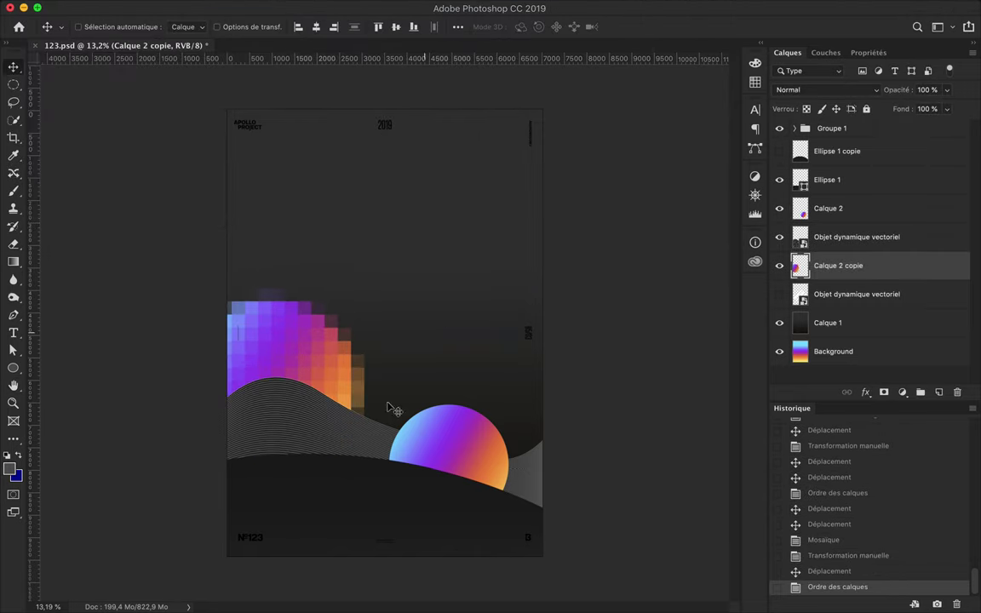
pyautogui.keyDown('ctrl'); pyautogui.moveTo(460, 449); pyautogui.dragTo(447, 315); pyautogui.keyUp('ctrl')
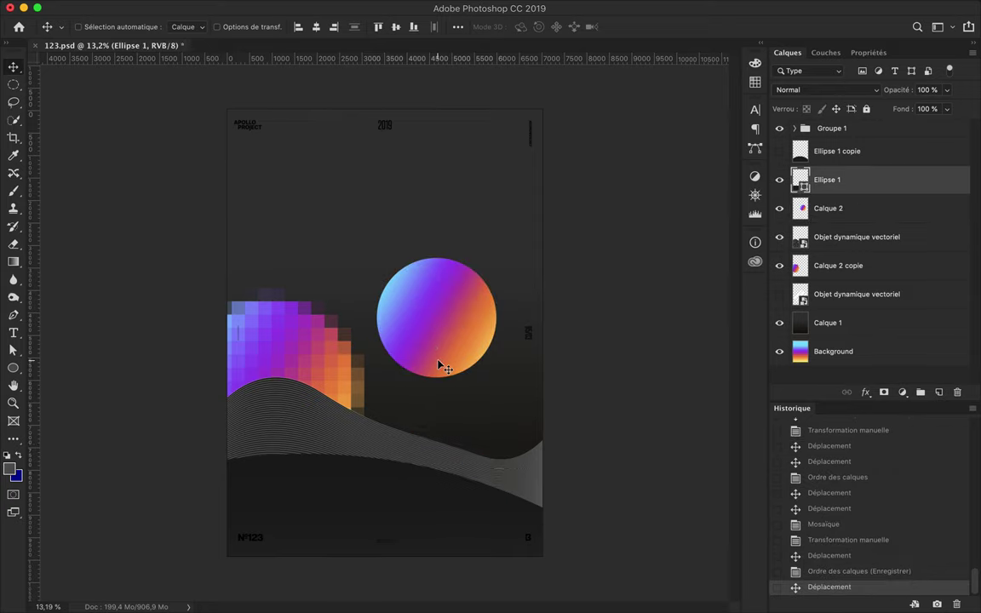
# - Draw dark circle Ellipse 2 over the sun and move the wave lines lower right
pyautogui.press('u')
pyautogui.moveTo(453, 403); pyautogui.dragTo(476, 415)
pyautogui.press('v')
pyautogui.moveTo(412, 368); pyautogui.dragTo(422, 382)
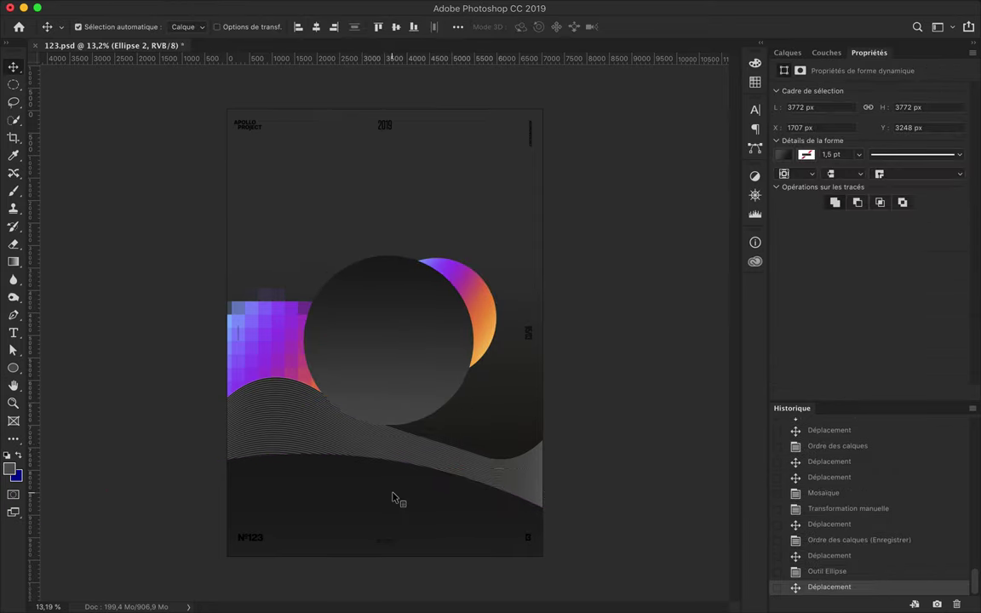
pyautogui.moveTo(431, 479)
pyautogui.keyDown('ctrl'); pyautogui.mouseDown()
pyautogui.moveTo(484, 505)
pyautogui.moveTo(339, 519)
pyautogui.moveTo(394, 511)
pyautogui.mouseUp(); pyautogui.keyUp('ctrl')
pyautogui.moveTo(392, 452)
pyautogui.keyDown('ctrl'); pyautogui.mouseDown()
pyautogui.moveTo(404, 394)
pyautogui.moveTo(374, 433)
pyautogui.mouseUp(); pyautogui.keyUp('ctrl')
pyautogui.press('F7')
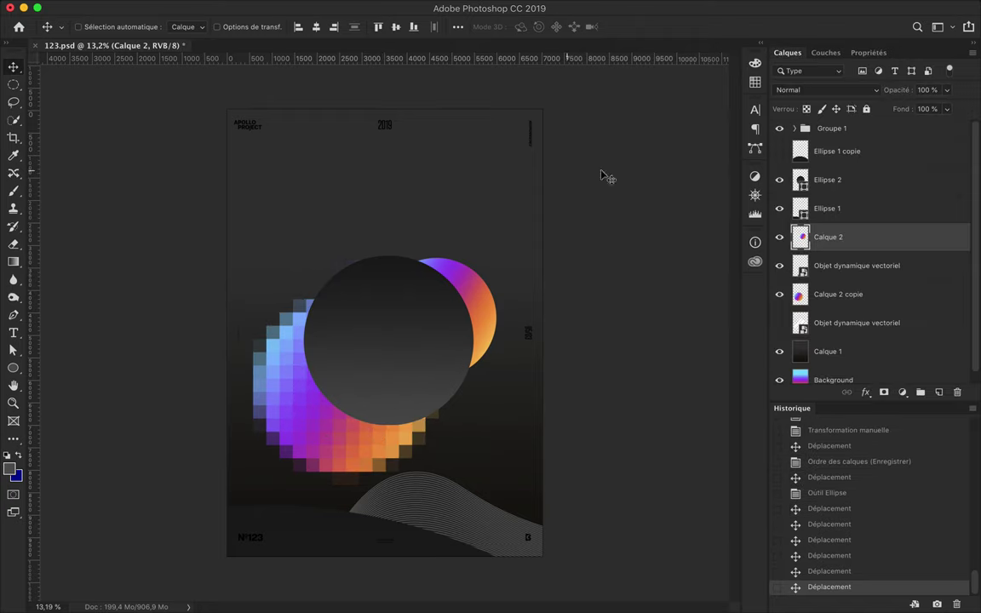
# - Type 'APOLLO' above the circles and enlarge it to about 305%
pyautogui.click(828, 180)
pyautogui.click(939, 392)
pyautogui.press('t')
pyautogui.click(338, 222)
pyautogui.write('APOLLO')
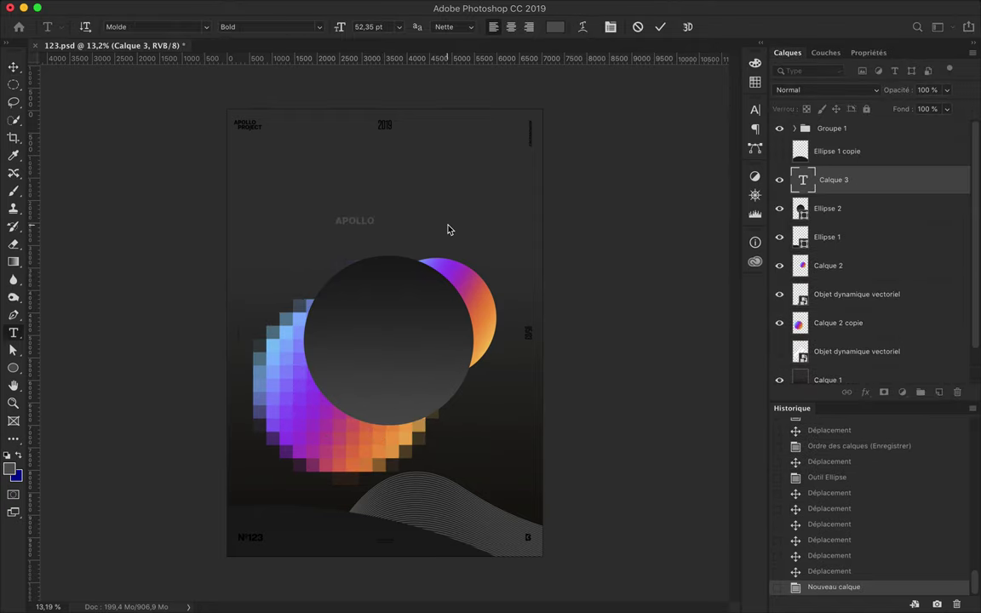
pyautogui.hotkey('ctrl', 'Return')
pyautogui.scroll(2, 449, 229)
pyautogui.hotkey('ctrl', 't')
pyautogui.moveTo(370, 183); pyautogui.dragTo(481, 213)
pyautogui.press('Return')
# - Duplicate the APOLLO text layer and rasterize the copy
pyautogui.hotkey('ctrl', 'j')
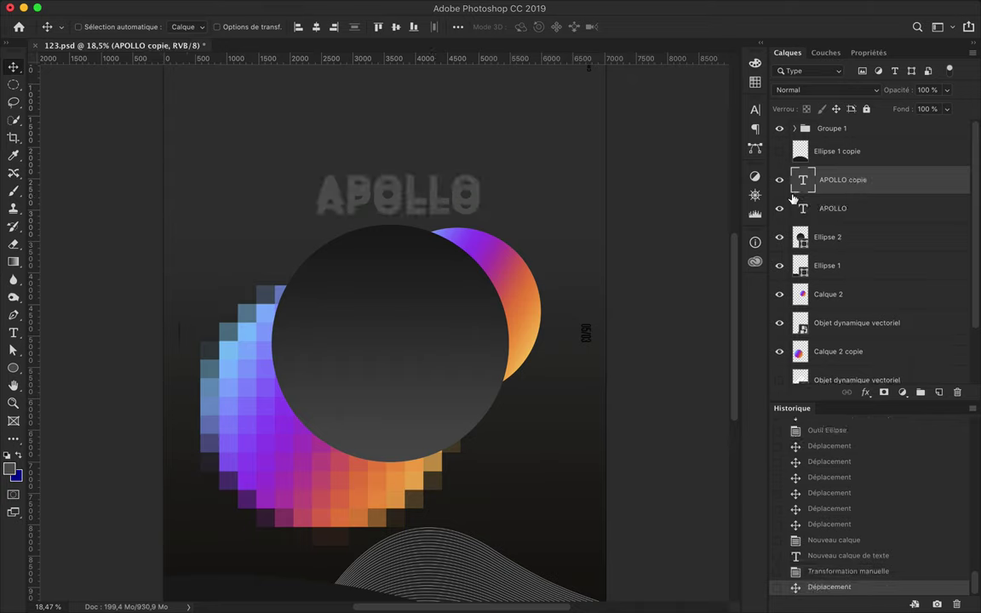
pyautogui.rightClick(839, 180)
pyautogui.click(658, 372)
pyautogui.scroll(-2, 395, 215)
pyautogui.scroll(-1, 299, 254)
# - Copy a rectangular strip of the APOLLO letters to new layer Calque 3 and rotate it upright
pyautogui.press('m')
pyautogui.moveTo(307, 271); pyautogui.dragTo(485, 296)
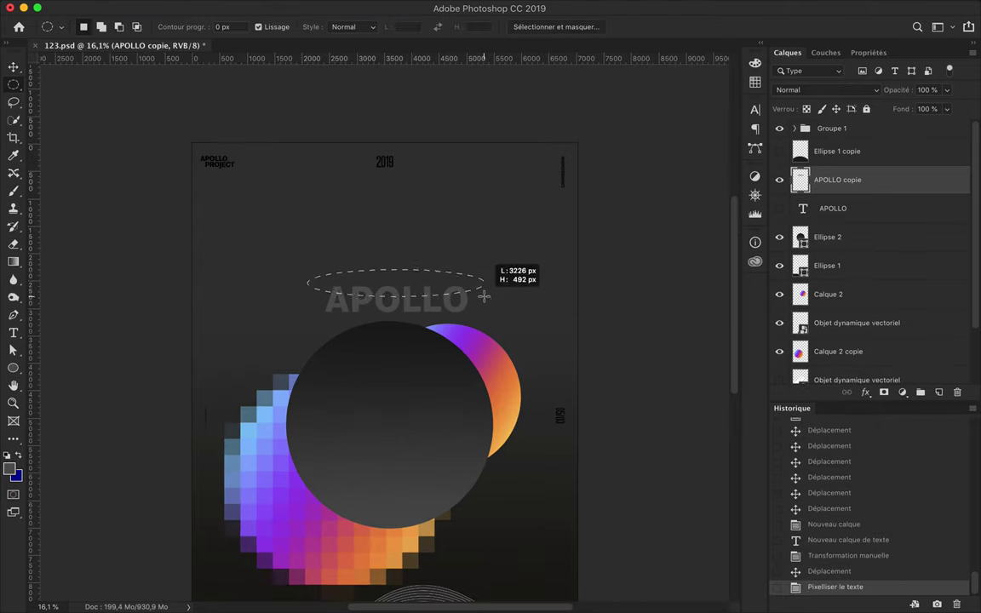
pyautogui.hotkey('ctrl', 'd')
pyautogui.hotkey('shift', 'm')
pyautogui.moveTo(320, 263); pyautogui.dragTo(454, 304)
pyautogui.hotkey('ctrl', 'c')
pyautogui.hotkey('ctrl', 'v')
pyautogui.press('v')
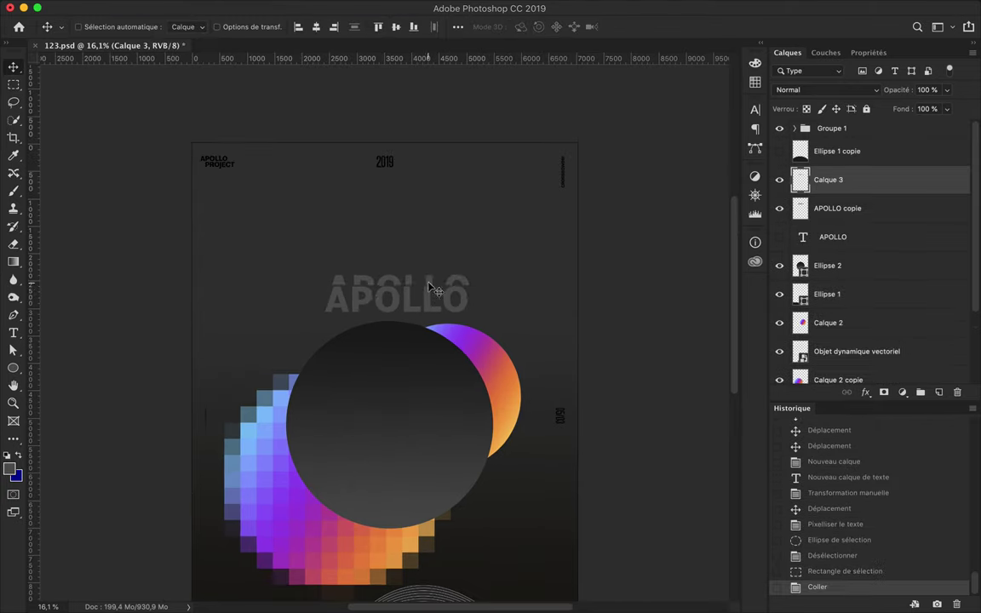
pyautogui.hotkey('ctrl', 't')
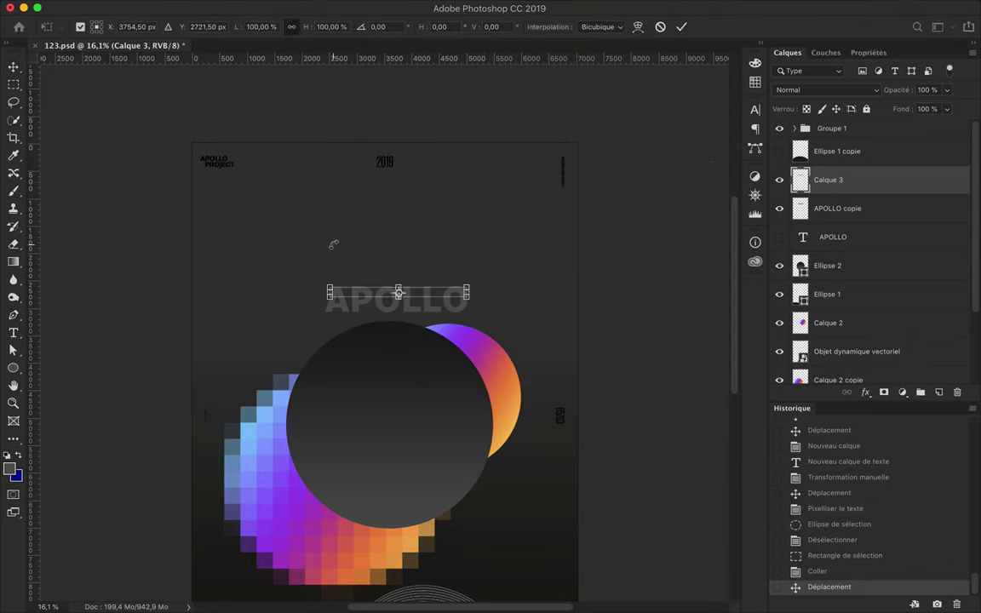
pyautogui.press('Return')
# - Apply the Soufflerie wind filter to the upright APOLLO strip
pyautogui.click(386, 8)
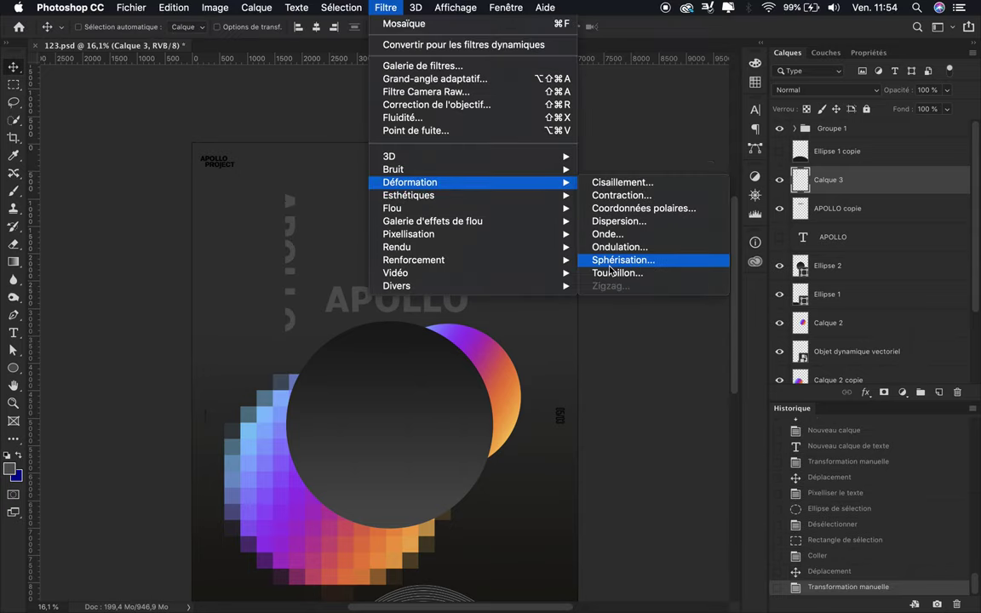
pyautogui.moveTo(409, 195)
pyautogui.click(622, 280)
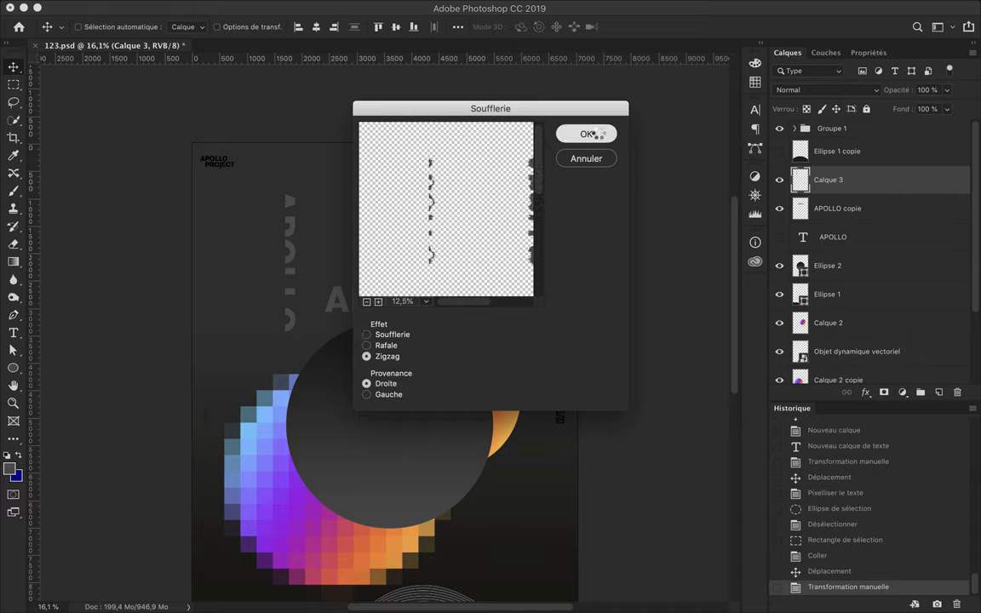
pyautogui.click(587, 134)
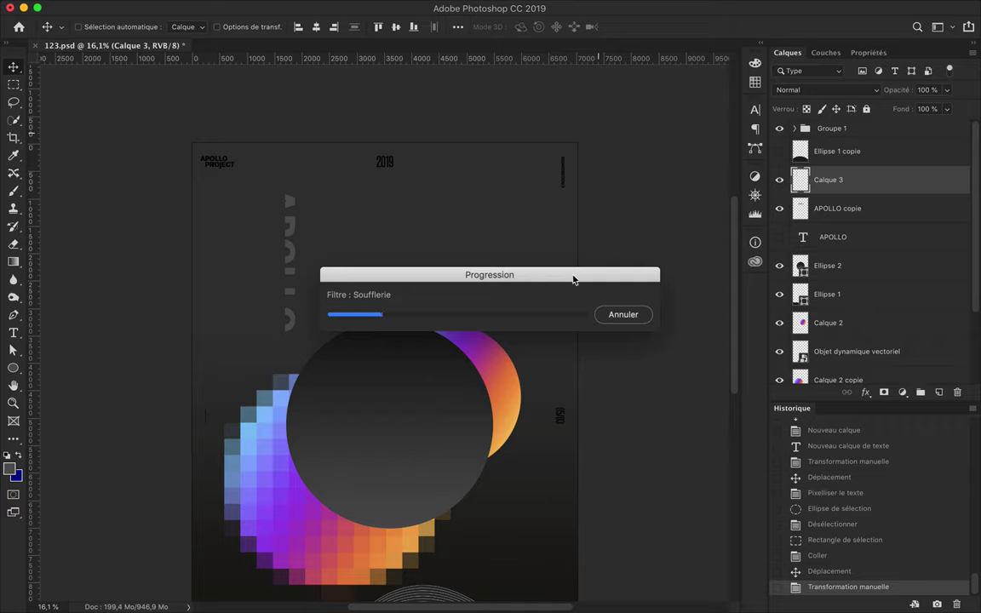
pyautogui.moveTo(580, 279)
pyautogui.mouseDown()
pyautogui.moveTo(465, 183)
pyautogui.moveTo(509, 362)
pyautogui.moveTo(461, 197)
pyautogui.mouseUp()
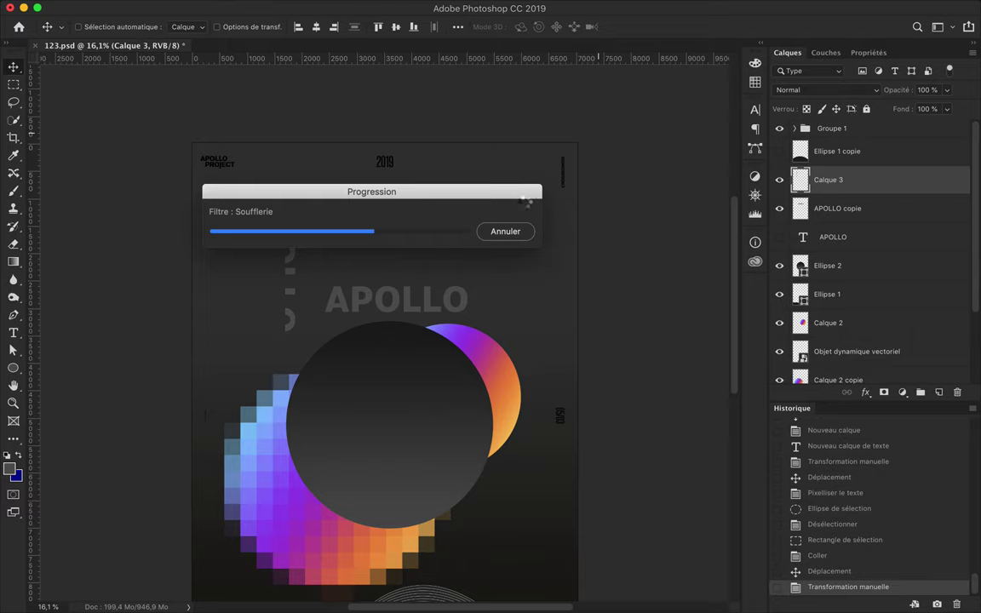
pyautogui.moveTo(518, 193); pyautogui.dragTo(549, 196)
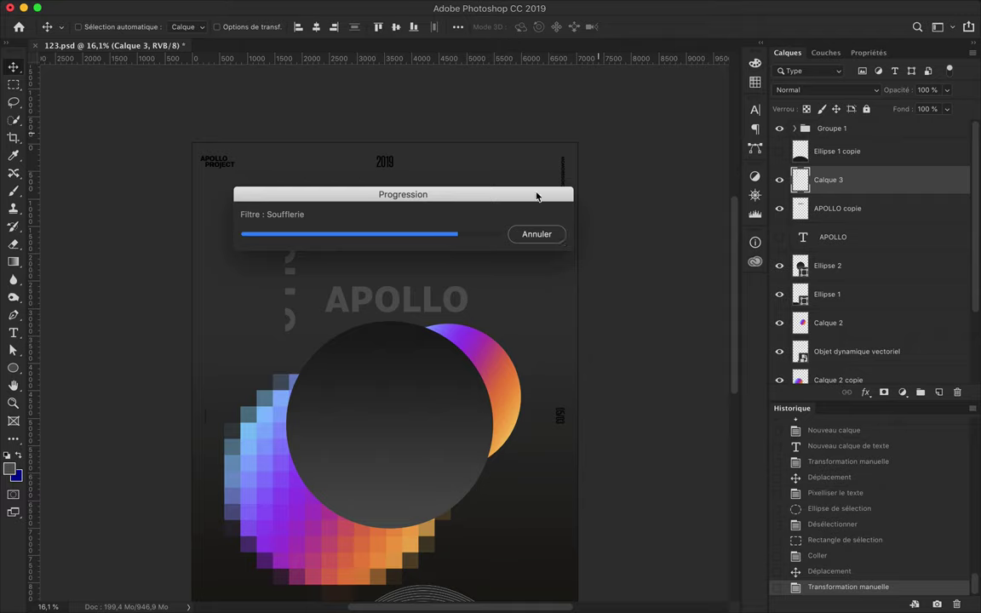
pyautogui.moveTo(537, 197)
pyautogui.mouseDown()
pyautogui.moveTo(574, 110)
pyautogui.moveTo(513, 274)
pyautogui.mouseUp()
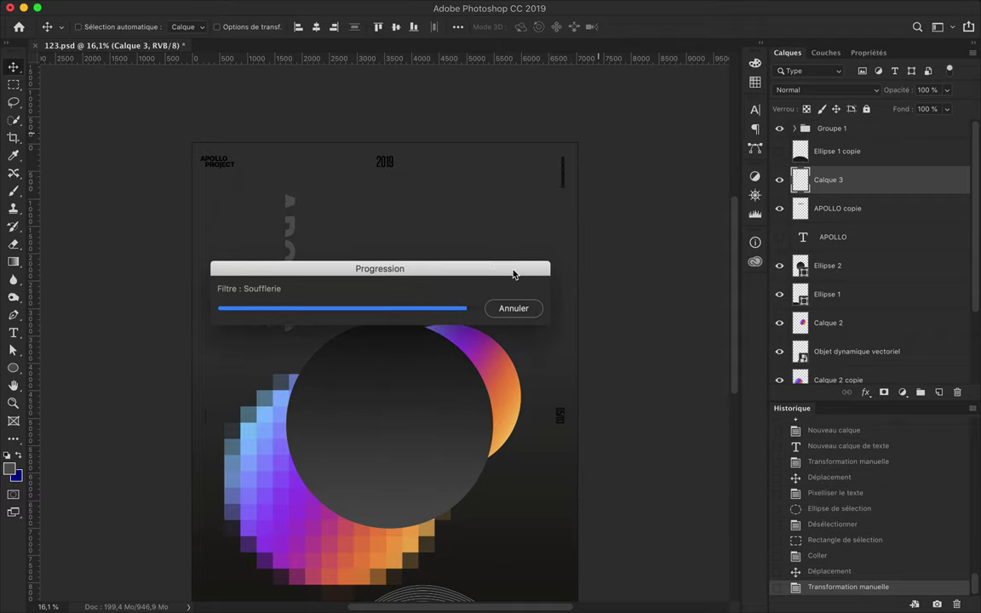
pyautogui.scroll(-3, 845, 350)
# - Reorder the sun, hill and wave layers and group the hills and waves as Bottom Form
pyautogui.moveTo(835, 248)
pyautogui.mouseDown()
pyautogui.moveTo(839, 213)
pyautogui.moveTo(844, 337)
pyautogui.mouseUp()
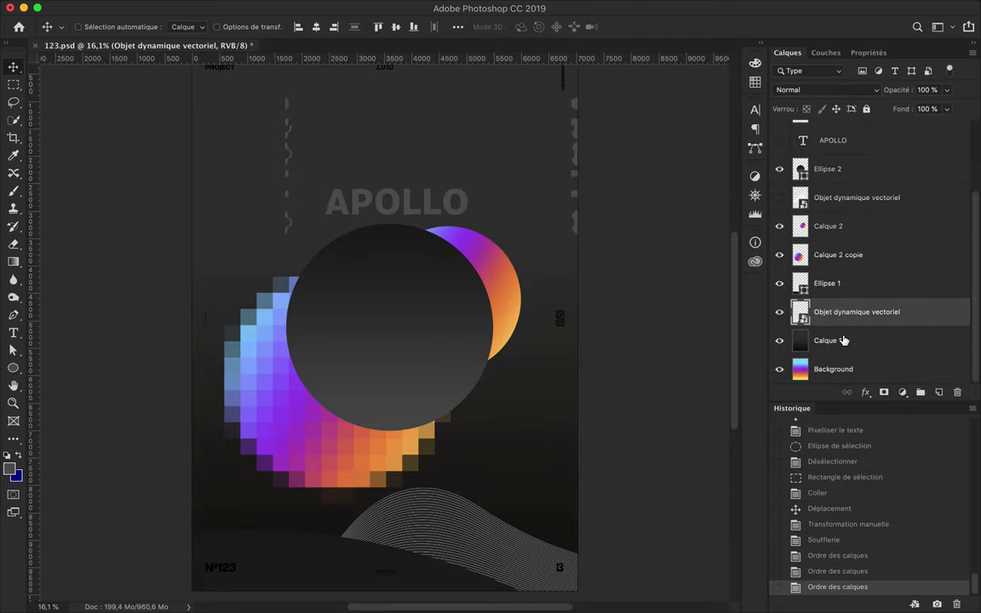
pyautogui.keyDown('shift'); pyautogui.click(828, 283); pyautogui.keyUp('shift')
pyautogui.hotkey('ctrl', 'g')
pyautogui.write('Form')
pyautogui.click(832, 290)
# - Group circles and suns as Center Forms, group the APOLLO layers, and delete the extra ellipse copy
pyautogui.keyDown('shift'); pyautogui.click(830, 209); pyautogui.keyUp('shift')
pyautogui.hotkey('ctrl', 'g')
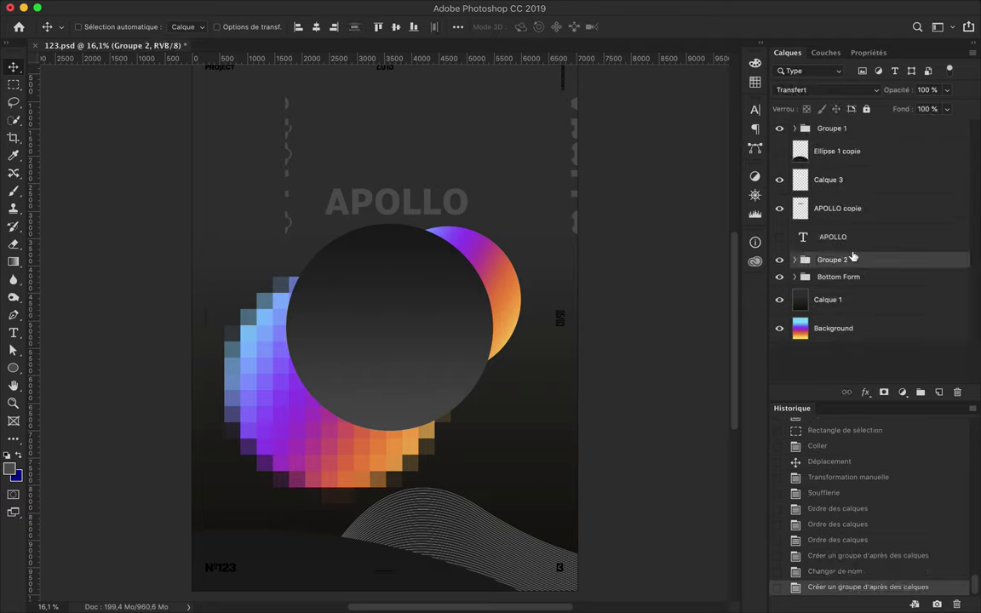
pyautogui.click(835, 180)
pyautogui.keyDown('shift'); pyautogui.click(833, 237); pyautogui.keyUp('shift')
pyautogui.hotkey('ctrl', 'g')
pyautogui.press('Delete')
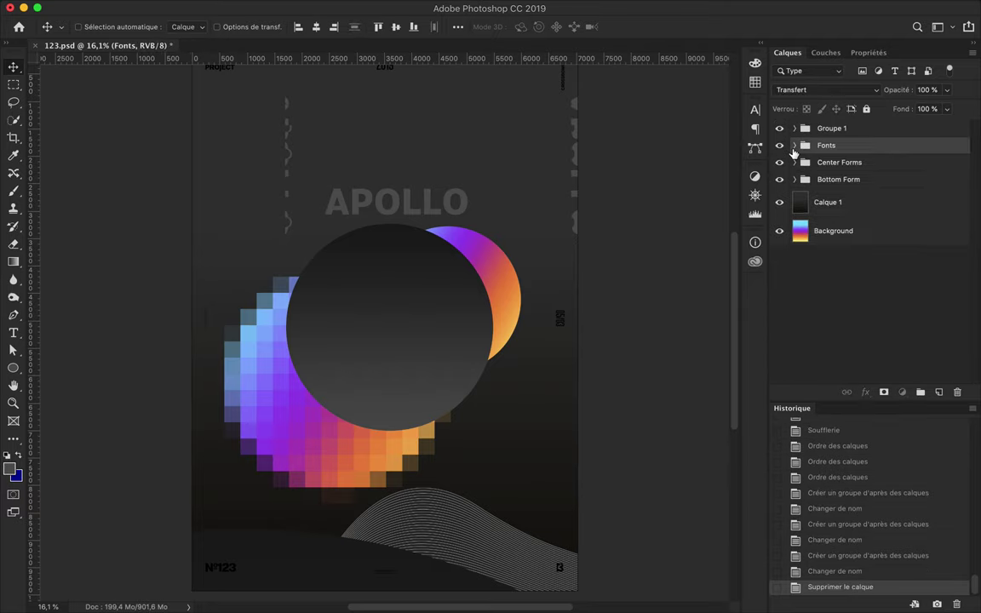
# - Move the wavy Calque 3 pattern in the Fonts group and stretch it taller along the edge
pyautogui.click(552, 145)
pyautogui.scroll(5, 576, 135)
pyautogui.moveTo(576, 135); pyautogui.dragTo(563, 236)
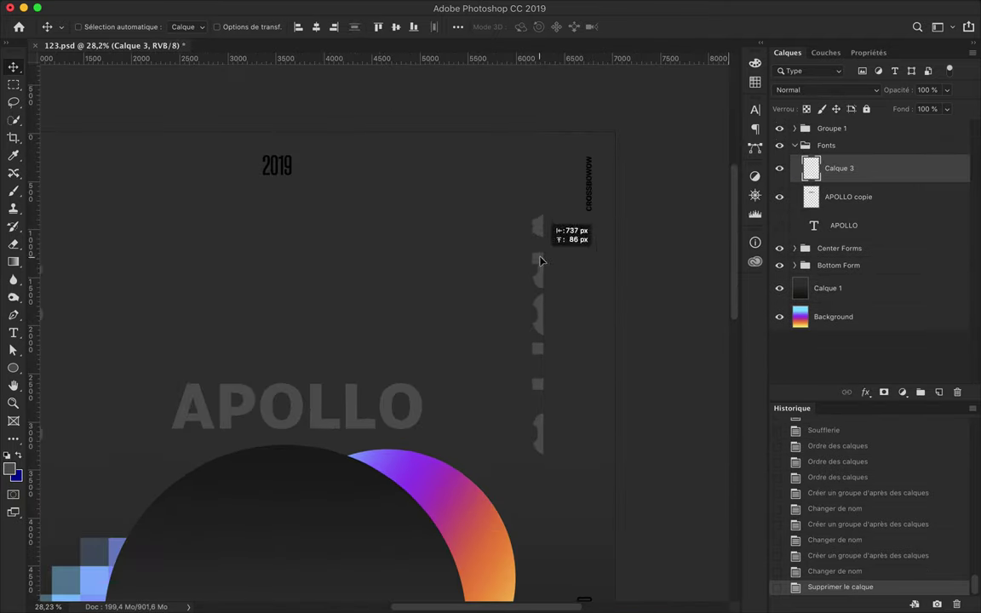
pyautogui.scroll(-5, 526, 296)
pyautogui.hotkey('ctrl', 't')
pyautogui.moveTo(398, 299); pyautogui.dragTo(411, 258)
pyautogui.moveTo(214, 346)
pyautogui.mouseDown()
pyautogui.moveTo(204, 300)
pyautogui.moveTo(210, 336)
pyautogui.mouseUp()
pyautogui.press('Return')
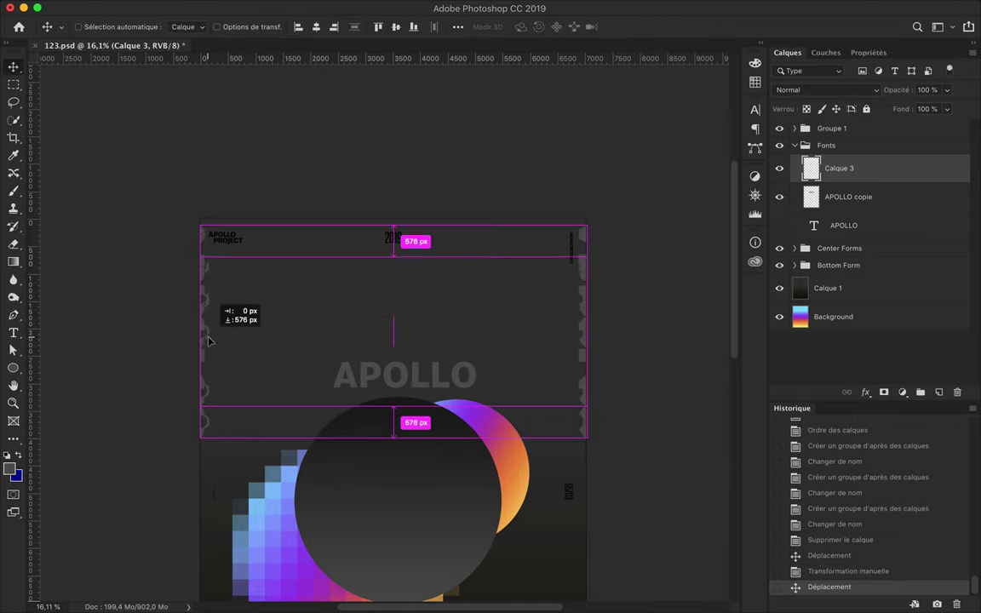
# - Apply the Cisaillement shear to the pattern copy and move the streaks toward the top
pyautogui.click(475, 9)
pyautogui.click(650, 181)
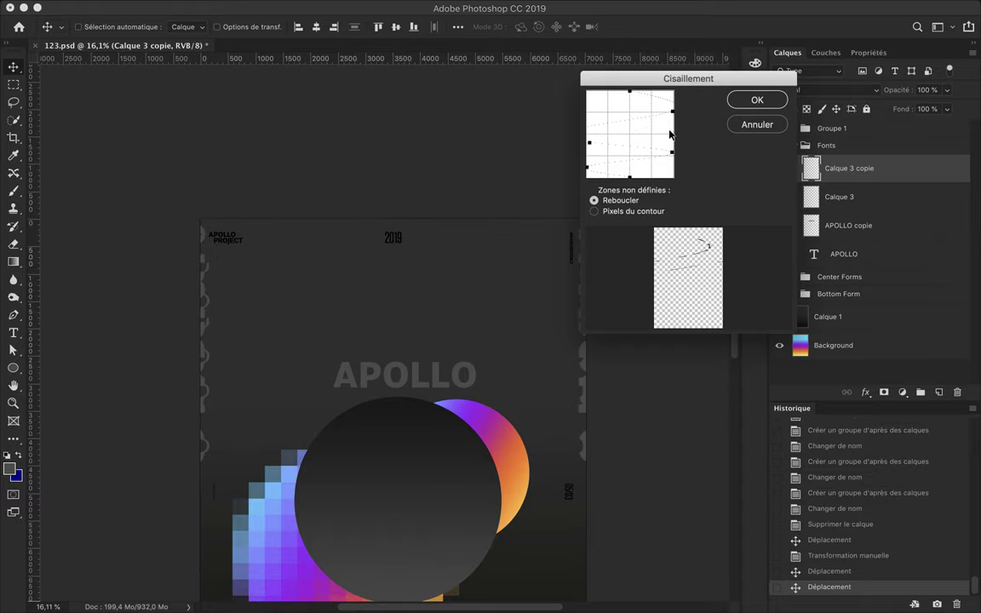
pyautogui.click(753, 100)
pyautogui.moveTo(415, 350)
pyautogui.mouseDown()
pyautogui.moveTo(421, 290)
pyautogui.moveTo(392, 169)
pyautogui.mouseUp()
pyautogui.scroll(-3, 421, 307)
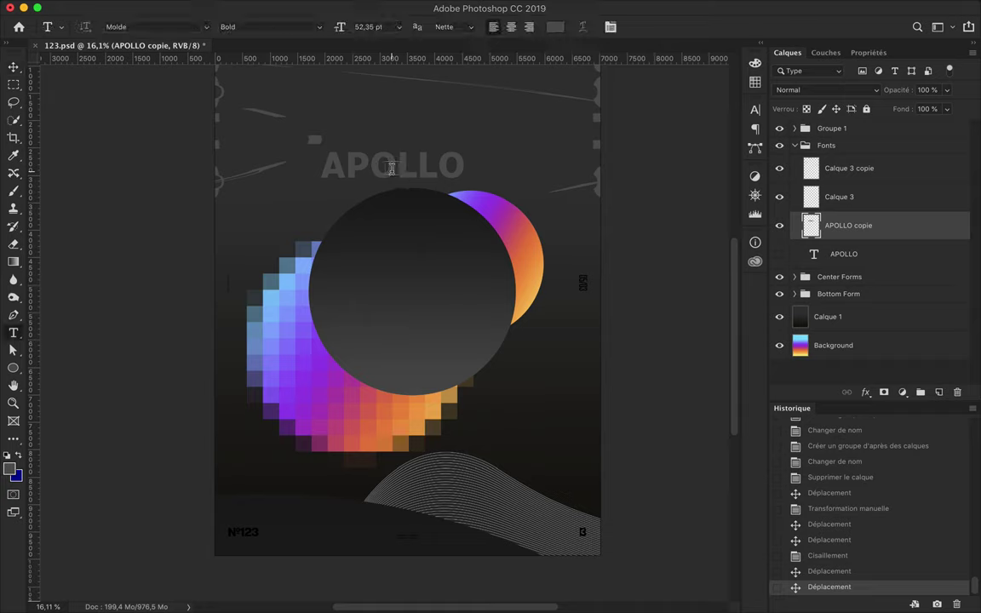
# - Enlarge the APOLLO title, reposition it, and move the Fonts group below Center Forms
pyautogui.hotkey('ctrl', 't')
pyautogui.moveTo(464, 179)
pyautogui.mouseDown()
pyautogui.moveTo(537, 196)
pyautogui.moveTo(548, 219)
pyautogui.mouseUp()
pyautogui.press('Return')
pyautogui.click(795, 145)
pyautogui.moveTo(826, 145); pyautogui.dragTo(822, 171)
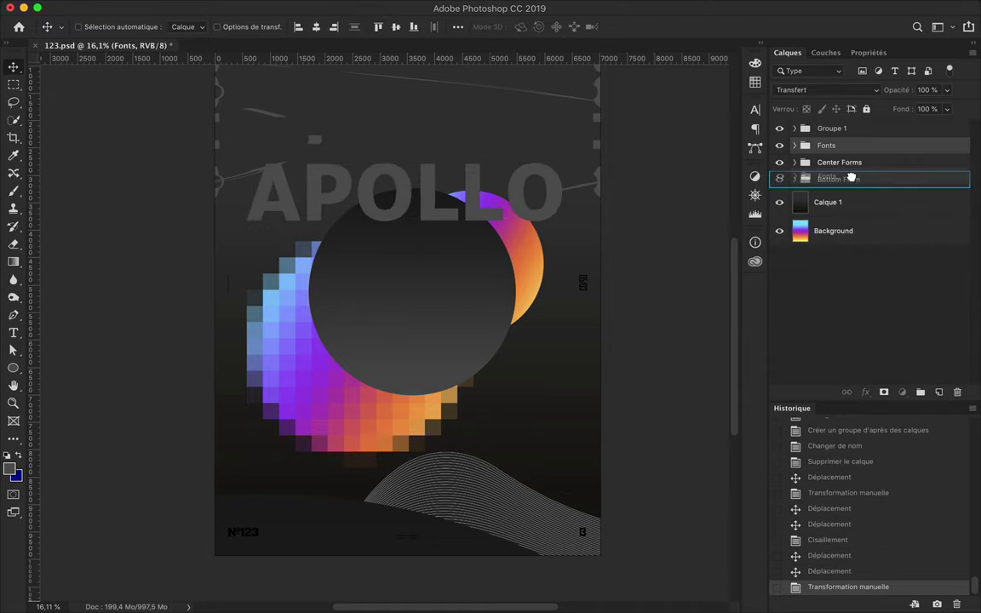
pyautogui.moveTo(515, 195)
pyautogui.mouseDown()
pyautogui.moveTo(467, 232)
pyautogui.moveTo(467, 178)
pyautogui.mouseUp()
# - Undo a stray text layer, hide the rasterized APOLLO copy, and select the APOLLO text for editing
pyautogui.press('t')
pyautogui.click(315, 187)
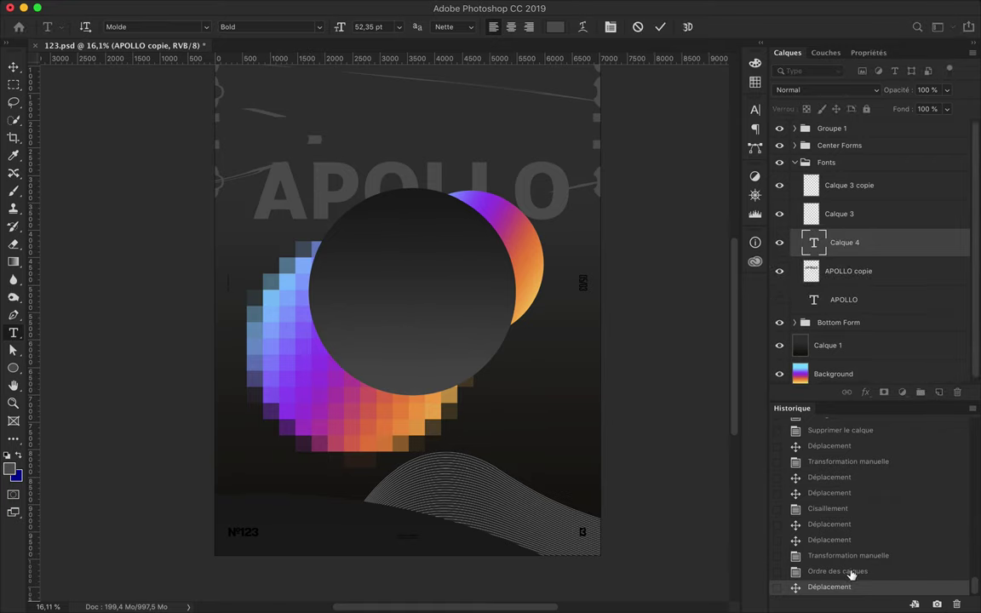
pyautogui.moveTo(272, 186); pyautogui.dragTo(285, 157)
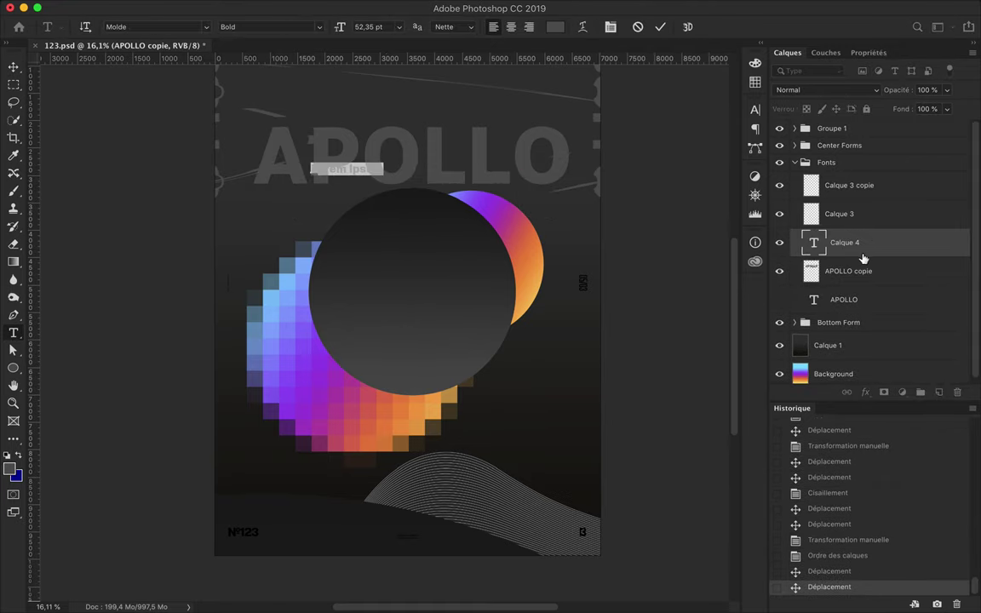
pyautogui.hotkey('ctrl', 'z')
pyautogui.moveTo(780, 243); pyautogui.dragTo(780, 271)
pyautogui.click(843, 271)
pyautogui.doubleClick(813, 270)
# - Retype the title as single letters A, O, L and copy an O near the bottom centre
pyautogui.write('A')
pyautogui.moveTo(350, 157)
pyautogui.mouseDown()
pyautogui.moveTo(307, 111)
pyautogui.moveTo(506, 159)
pyautogui.moveTo(270, 221)
pyautogui.moveTo(530, 349)
pyautogui.moveTo(501, 375)
pyautogui.mouseUp()
pyautogui.write('O')
pyautogui.write('L')
pyautogui.press('Escape')
pyautogui.press('v')
pyautogui.keyDown('ctrl'); pyautogui.click(270, 221); pyautogui.keyUp('ctrl')
pyautogui.moveTo(281, 225); pyautogui.dragTo(289, 471)
pyautogui.moveTo(386, 475); pyautogui.dragTo(386, 476)
# - Move the diagonal streaks down the poster and put the circle copy beneath the original
pyautogui.scroll(-1, 460, 482)
pyautogui.keyDown('ctrl'); pyautogui.click(268, 234); pyautogui.keyUp('ctrl')
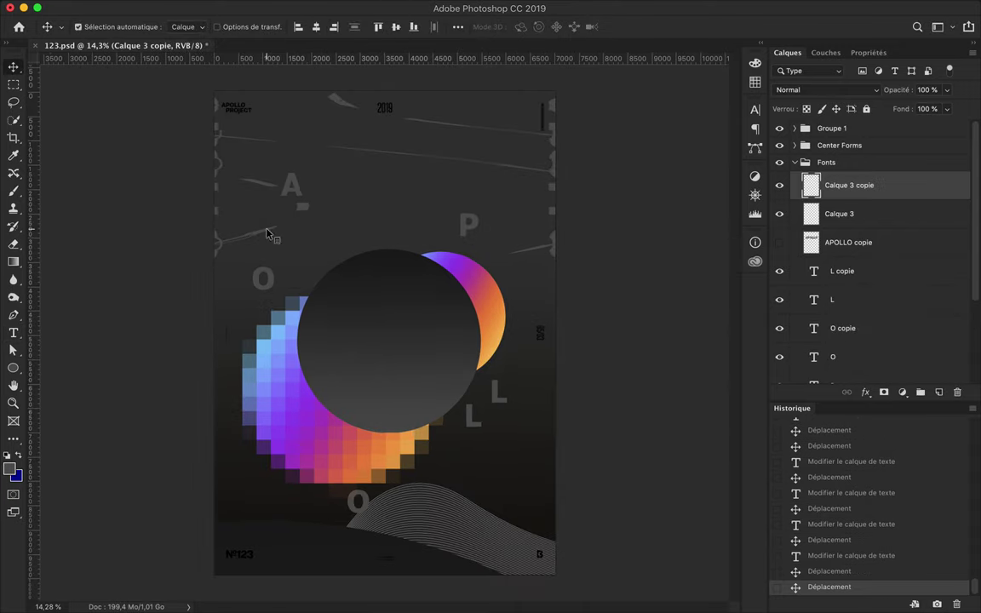
pyautogui.moveTo(245, 213)
pyautogui.mouseDown()
pyautogui.moveTo(220, 220)
pyautogui.moveTo(215, 375)
pyautogui.mouseUp()
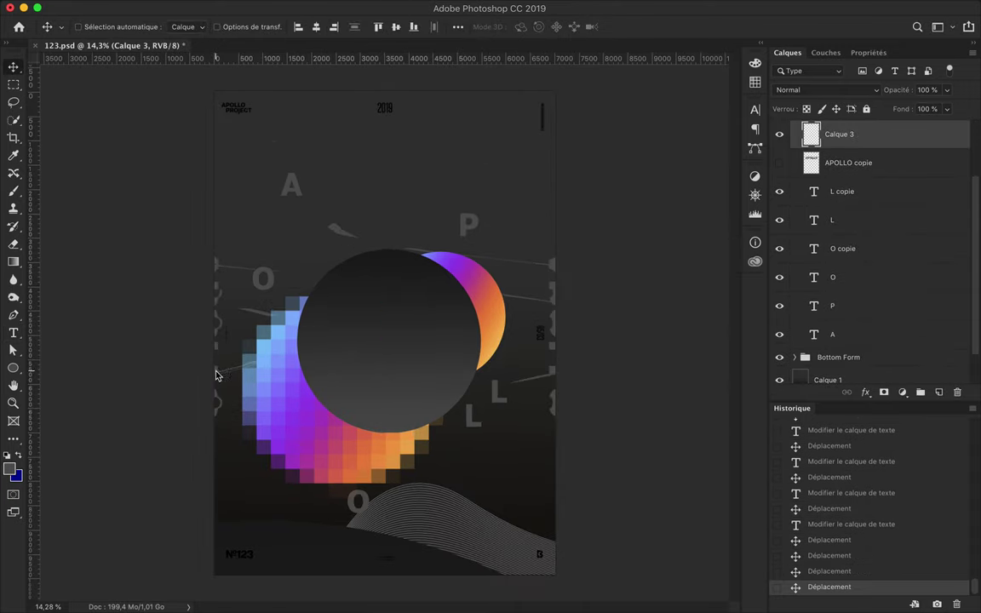
pyautogui.keyDown('ctrl'); pyautogui.click(412, 323); pyautogui.keyUp('ctrl')
pyautogui.hotkey('ctrl', '[')
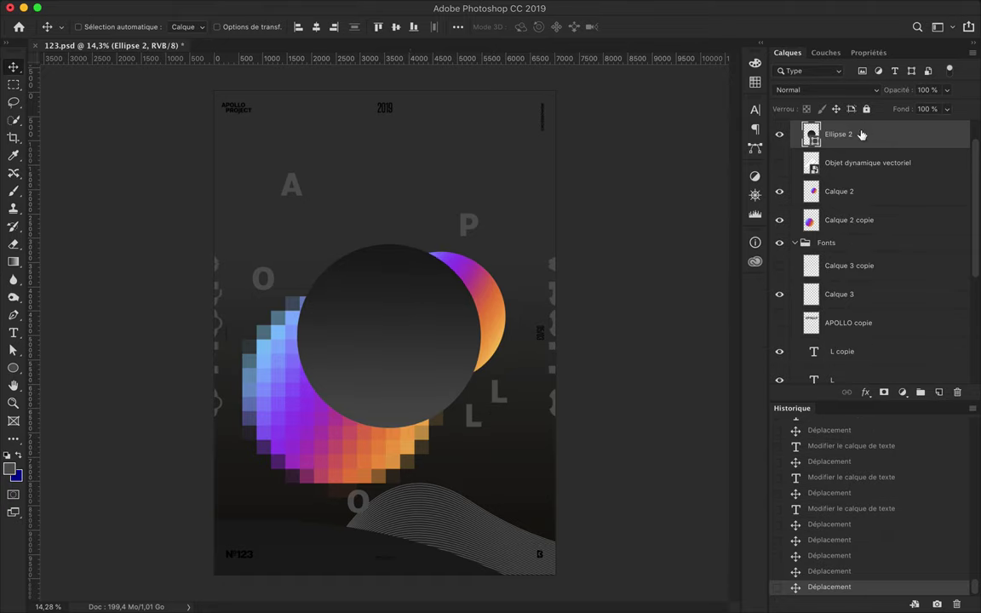
# - Apply a 43 px Gaussian Blur to the dark circle copy as an editable smart filter
pyautogui.click(369, 8)
pyautogui.click(609, 276)
pyautogui.click(606, 213)
pyautogui.moveTo(678, 320); pyautogui.dragTo(677, 321)
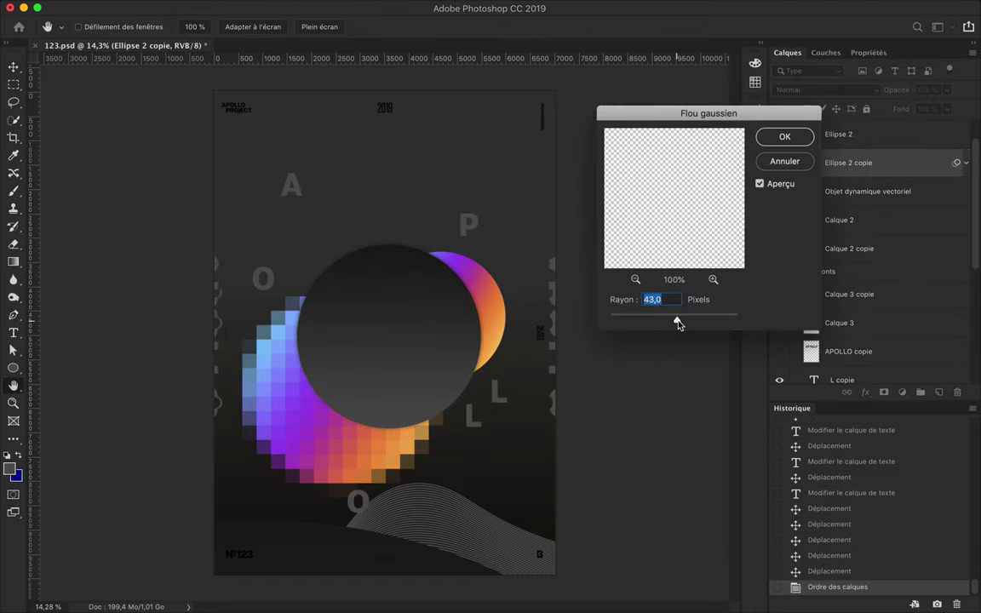
pyautogui.click(784, 137)
# - Rename the circle layers Ellipse Shadow and Front Ellipse
pyautogui.doubleClick(843, 162)
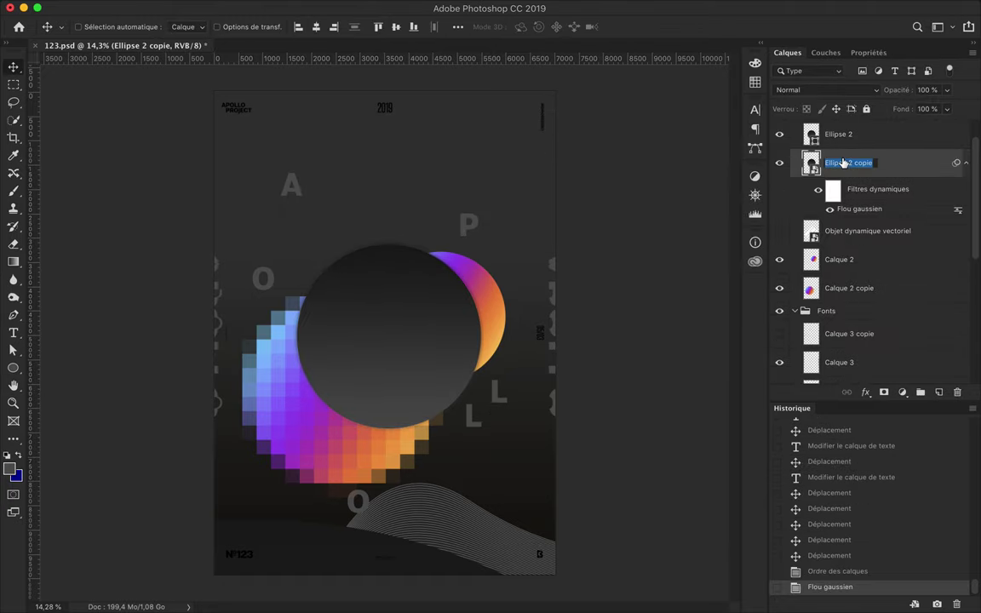
pyautogui.doubleClick(838, 135)
pyautogui.write('Front Ellipse')
pyautogui.press('Return')
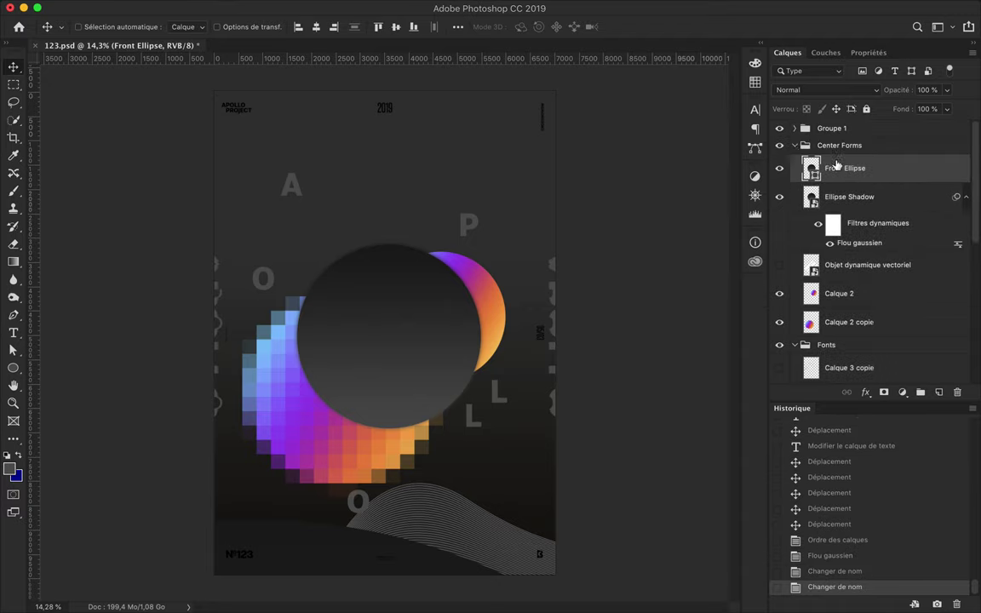
pyautogui.scroll(-1, 420, 293)
# - Duplicate the circle with its shadow, move it up, and shrink it to about a third
pyautogui.keyDown('shift'); pyautogui.click(849, 197); pyautogui.keyUp('shift')
pyautogui.moveTo(843, 183); pyautogui.dragTo(839, 162)
pyautogui.moveTo(395, 322); pyautogui.dragTo(395, 254)
pyautogui.hotkey('ctrl', 't')
pyautogui.moveTo(471, 266); pyautogui.dragTo(355, 269)
pyautogui.press('Return')
# - Copy the small circle to the lower right and upper right, below the gradient sphere
pyautogui.scroll(3, 356, 269)
pyautogui.keyDown('alt'); pyautogui.moveTo(315, 213); pyautogui.dragTo(469, 503); pyautogui.keyUp('alt')
pyautogui.moveTo(852, 196); pyautogui.dragTo(852, 281)
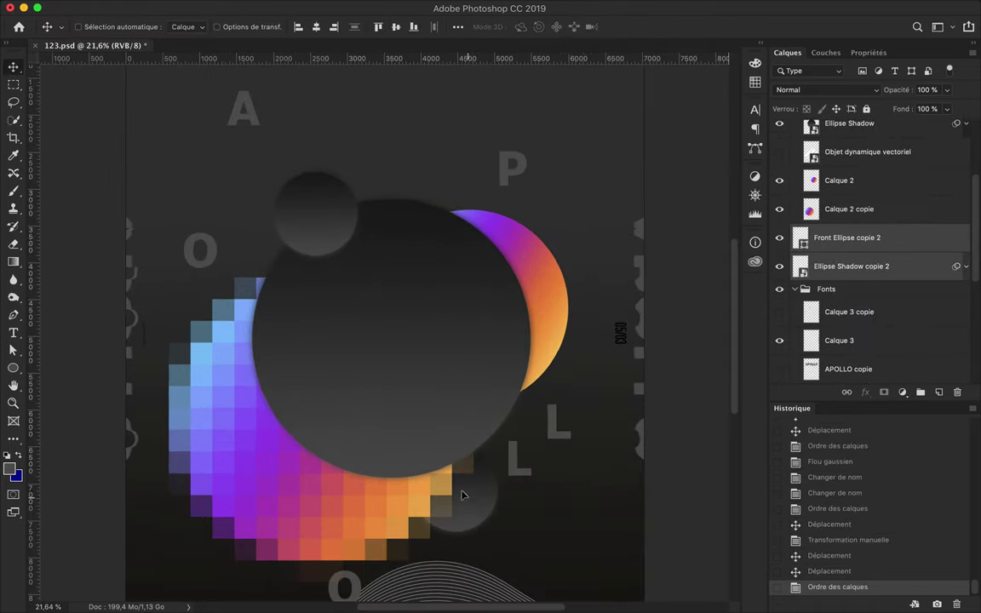
pyautogui.keyDown('alt'); pyautogui.moveTo(473, 503); pyautogui.dragTo(572, 265); pyautogui.keyUp('alt')
pyautogui.scroll(-1, 573, 265)
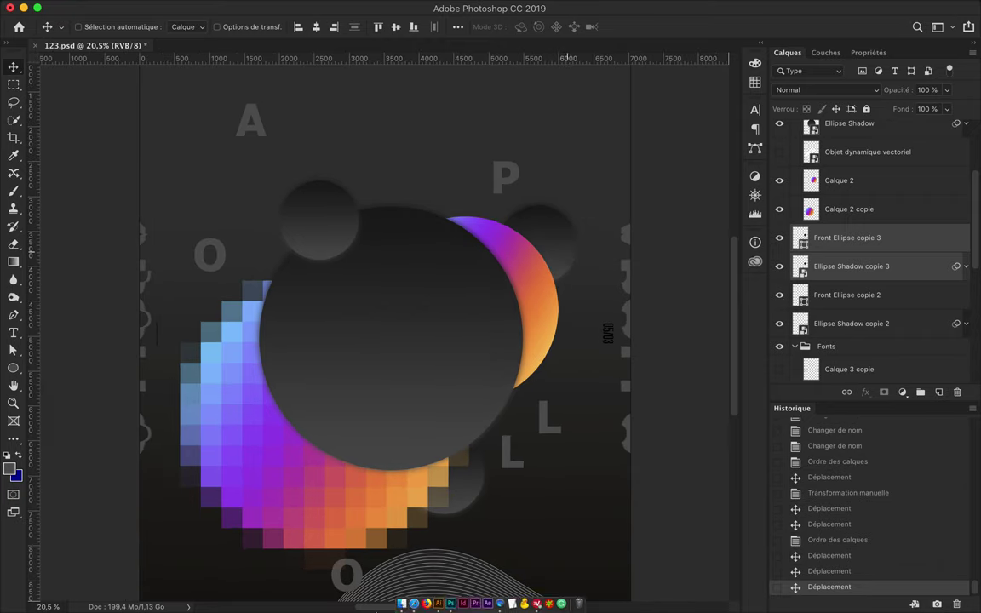
pyautogui.click(419, 594)
# - Place the statue head centred on the dark circle and add a small circle at lower left
pyautogui.click(76, 108)
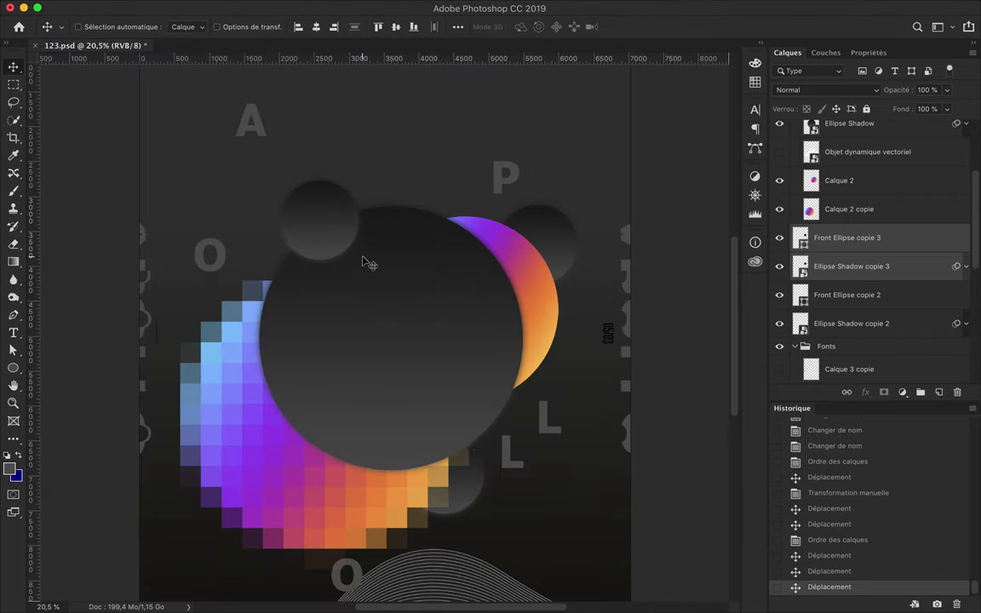
pyautogui.moveTo(519, 318)
pyautogui.mouseDown()
pyautogui.moveTo(501, 254)
pyautogui.moveTo(526, 281)
pyautogui.mouseUp()
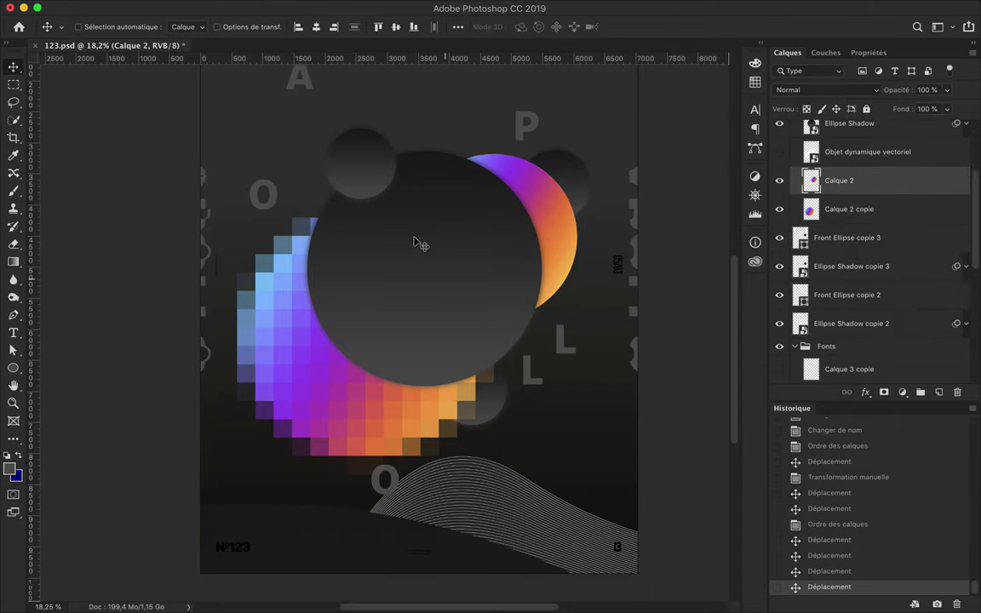
pyautogui.moveTo(367, 189)
pyautogui.mouseDown()
pyautogui.moveTo(273, 498)
pyautogui.moveTo(545, 479)
pyautogui.mouseUp()
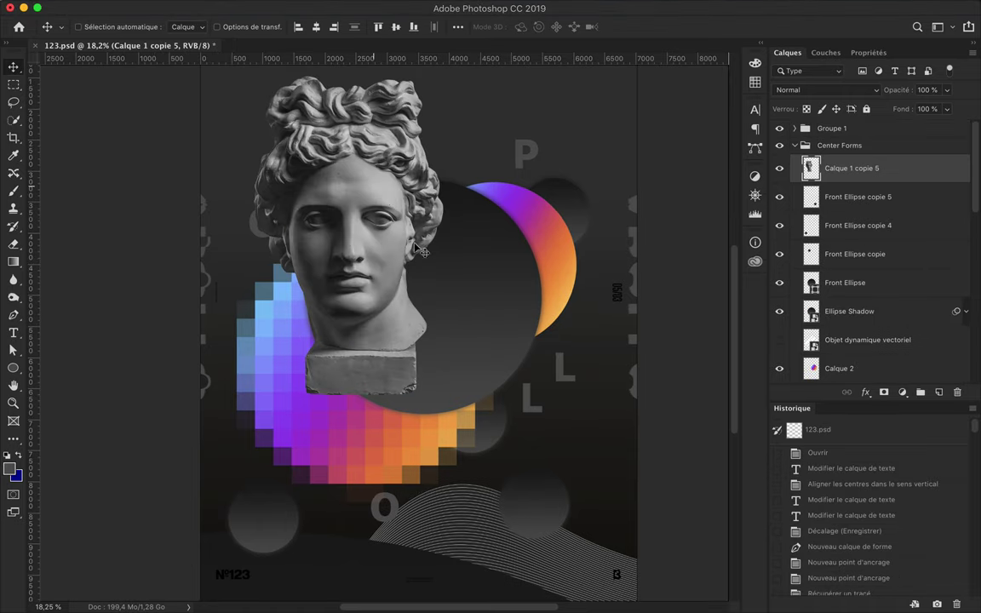
pyautogui.moveTo(421, 251); pyautogui.dragTo(468, 255)
pyautogui.hotkey('ctrl', '0')
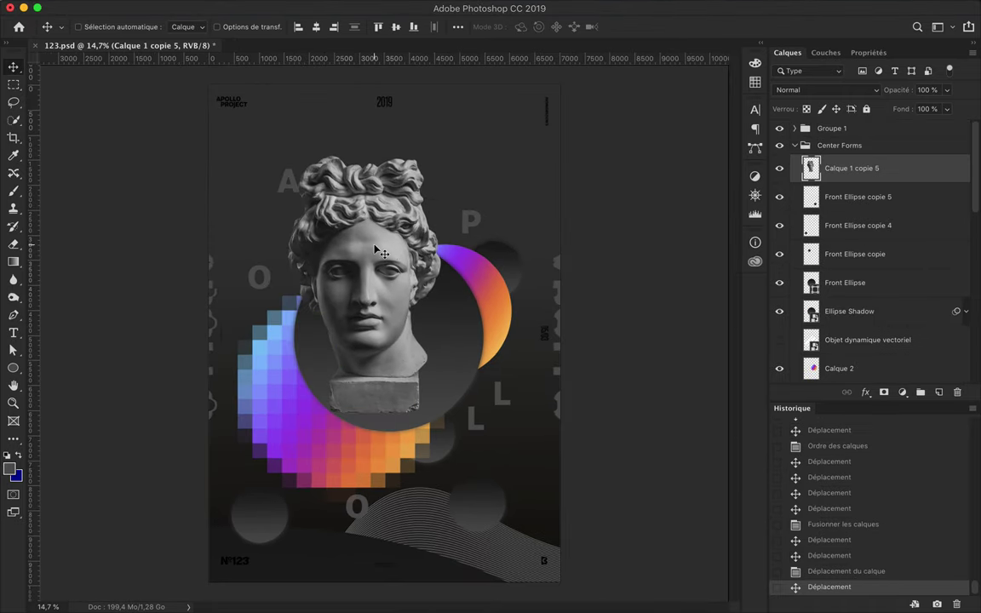
# - Duplicate the statue layer, lasso half its head onto its own layer and shift it left
pyautogui.hotkey('ctrl', '[')
pyautogui.moveTo(284, 198); pyautogui.dragTo(368, 155)
pyautogui.hotkey('ctrl', 'v')
pyautogui.press('v')
pyautogui.moveTo(358, 306)
pyautogui.mouseDown()
pyautogui.moveTo(298, 311)
pyautogui.moveTo(331, 298)
pyautogui.mouseUp()
# - Darken the head half with a clipped Levels adjustment and shift it further left
pyautogui.click(903, 392)
pyautogui.click(832, 457)
pyautogui.keyDown('alt'); pyautogui.click(829, 225); pyautogui.keyUp('alt')
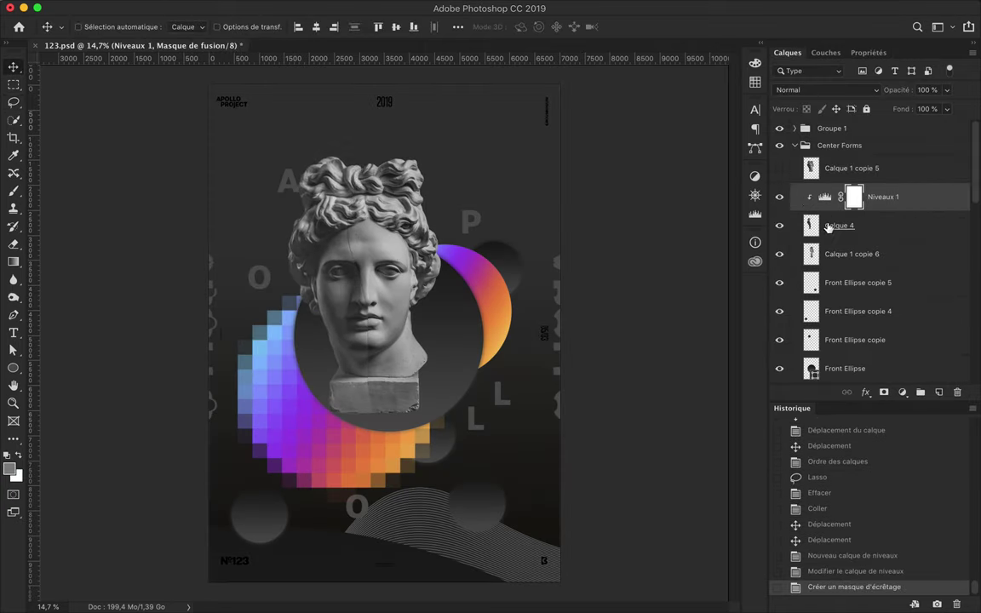
pyautogui.click(825, 206)
pyautogui.moveTo(809, 194); pyautogui.dragTo(895, 195)
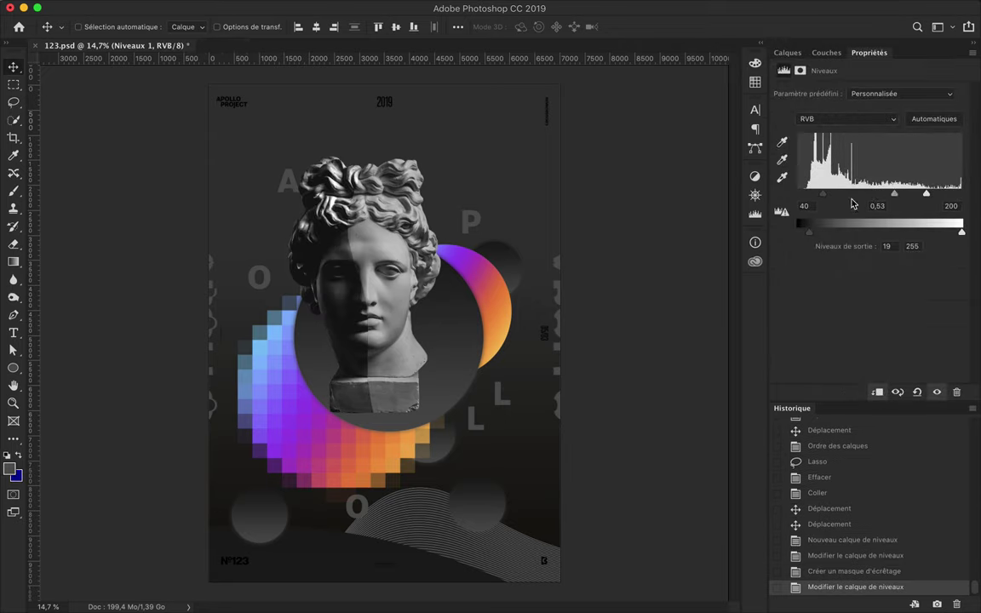
pyautogui.press('F7')
pyautogui.moveTo(306, 277); pyautogui.dragTo(260, 324)
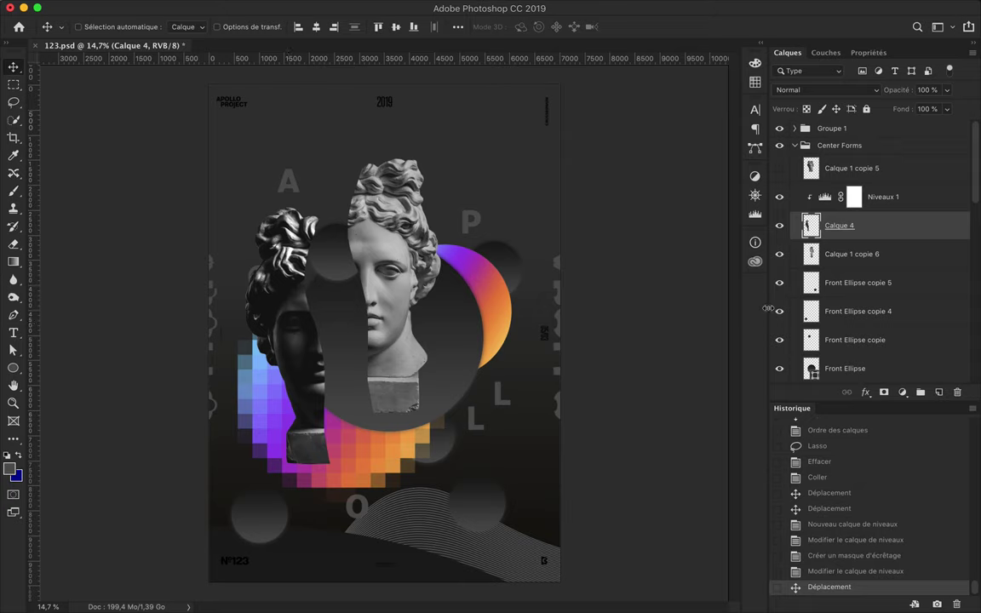
# - Move the head half and its Levels layer below Ellipse Shadow
pyautogui.moveTo(839, 225); pyautogui.dragTo(898, 340)
pyautogui.hotkey('ctrl', 'z')
pyautogui.keyDown('shift'); pyautogui.click(884, 141); pyautogui.keyUp('shift')
pyautogui.moveTo(883, 140); pyautogui.dragTo(886, 294)
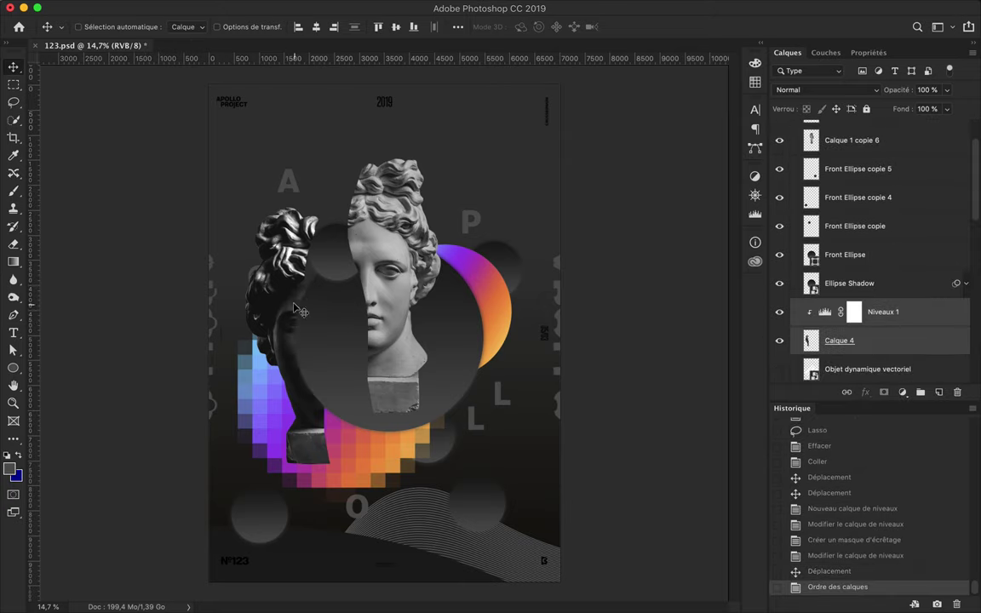
pyautogui.moveTo(314, 338); pyautogui.dragTo(305, 366)
# - Blend the head in Lumière tamisée and move it below Calque 2
pyautogui.click(827, 90)
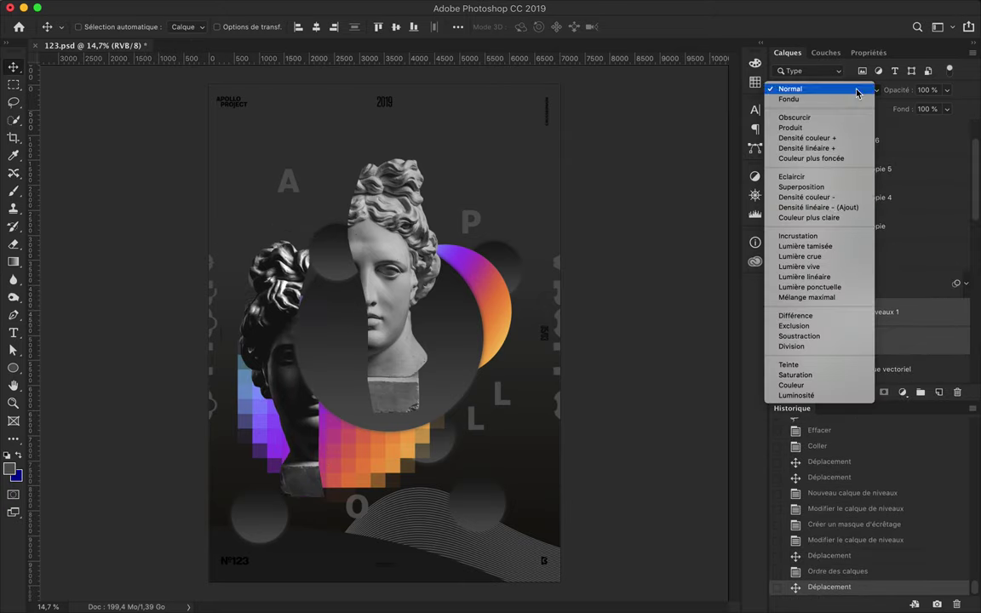
pyautogui.click(831, 248)
pyautogui.moveTo(852, 310); pyautogui.dragTo(826, 302)
pyautogui.keyDown('alt'); pyautogui.click(826, 315); pyautogui.keyUp('alt')
pyautogui.keyDown('alt'); pyautogui.click(826, 315); pyautogui.keyUp('alt')
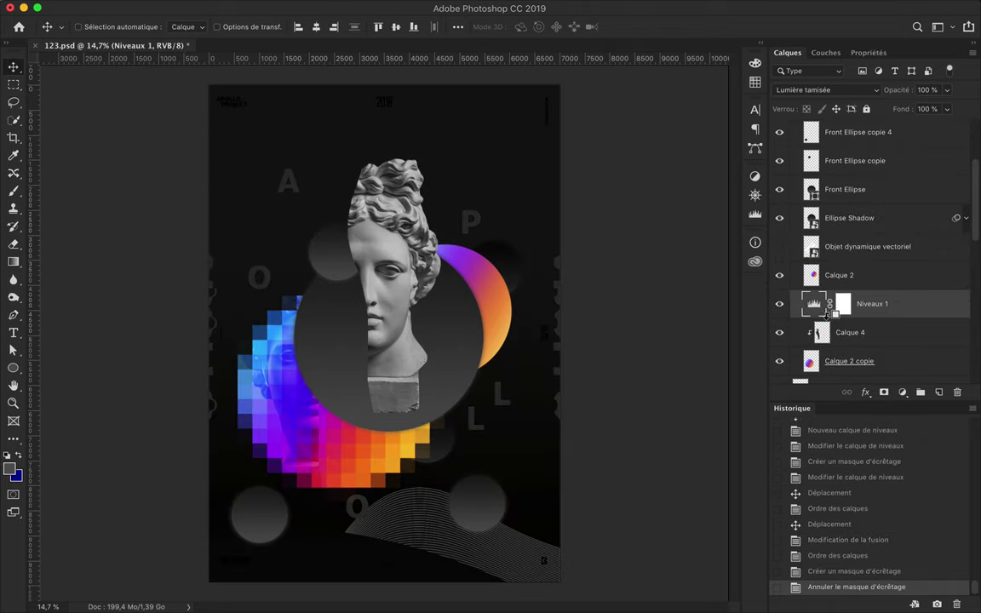
pyautogui.keyDown('alt'); pyautogui.click(826, 315); pyautogui.keyUp('alt')
# - Merge the Levels into the head, clip it to the gradient sphere in Lumière tamisée, and delete the statue layer
pyautogui.hotkey('ctrl', 'e')
pyautogui.keyDown('alt'); pyautogui.click(852, 317); pyautogui.keyUp('alt')
pyautogui.keyDown('alt'); pyautogui.click(852, 317); pyautogui.keyUp('alt')
pyautogui.click(826, 90)
pyautogui.click(809, 246)
pyautogui.moveTo(437, 258); pyautogui.dragTo(438, 246)
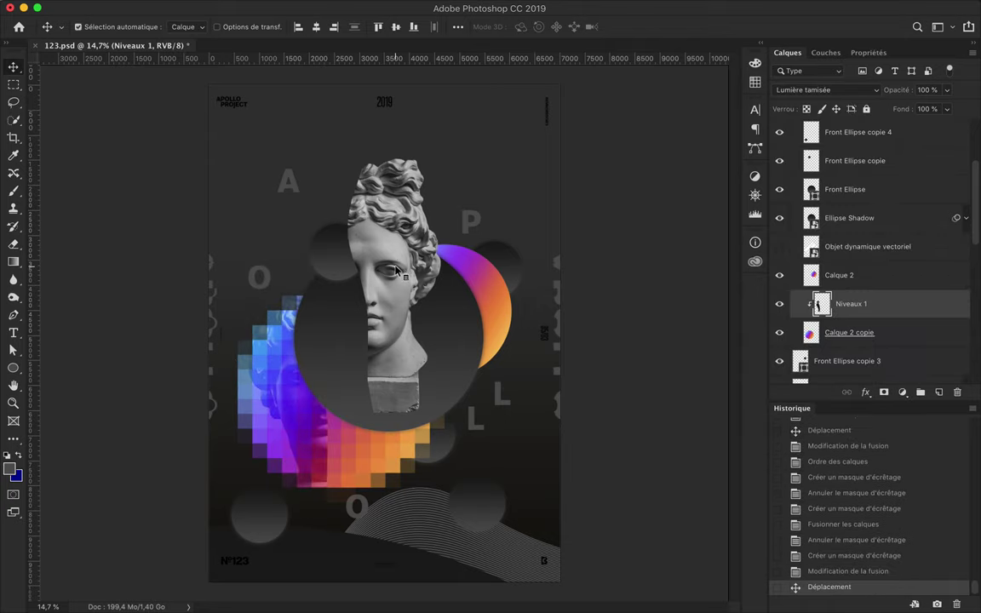
pyautogui.press('Delete')
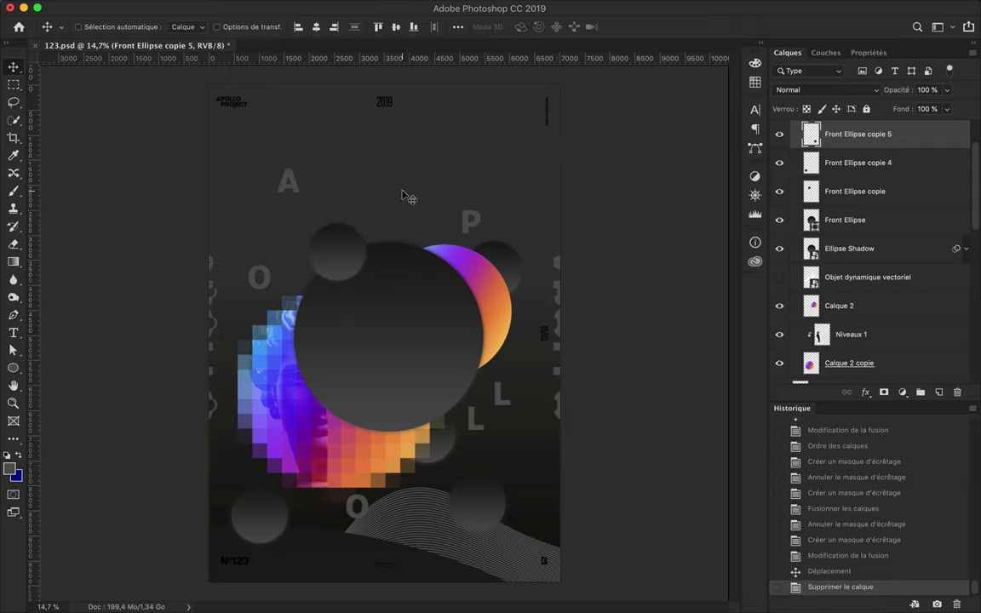
# - Move the Front Ellipse and Ellipse Shadow layers lower in the stack
pyautogui.keyDown('ctrl'); pyautogui.click(430, 300); pyautogui.keyUp('ctrl')
pyautogui.keyDown('shift'); pyautogui.click(861, 168); pyautogui.keyUp('shift')
pyautogui.moveTo(860, 169); pyautogui.dragTo(860, 269)
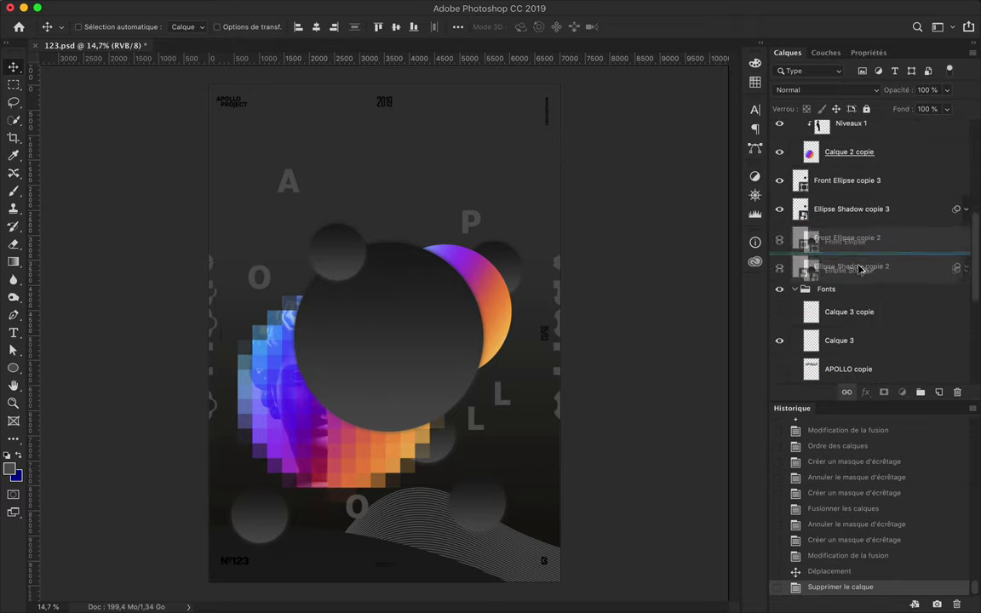
pyautogui.moveTo(692, 284); pyautogui.dragTo(423, 405)
pyautogui.moveTo(844, 293); pyautogui.dragTo(841, 327)
# - Scale and reposition the lower circle, and move the small circle upward
pyautogui.hotkey('ctrl', 't')
pyautogui.moveTo(455, 570); pyautogui.dragTo(537, 495)
pyautogui.press('Return')
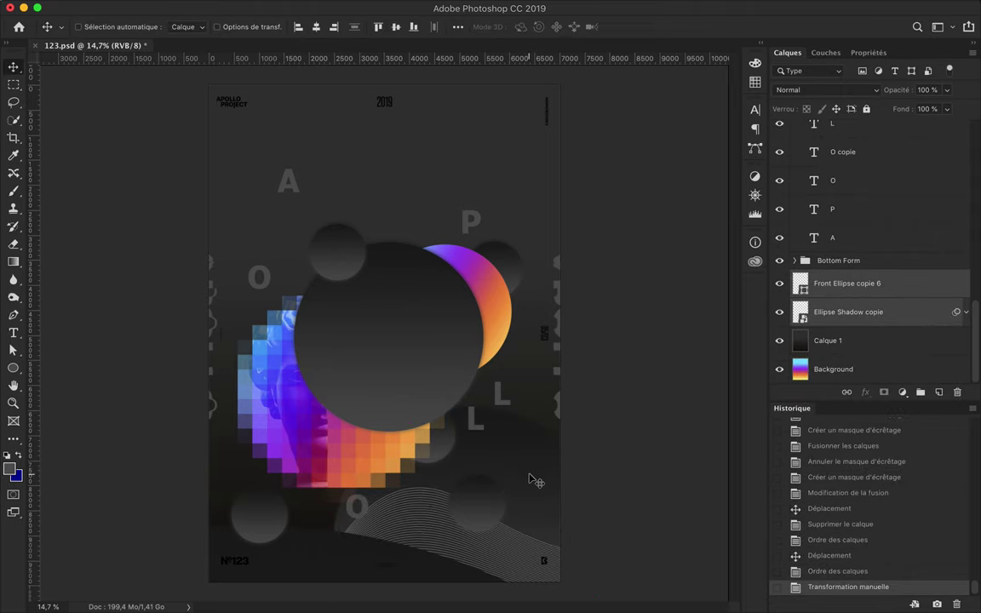
pyautogui.moveTo(344, 256); pyautogui.dragTo(358, 244)
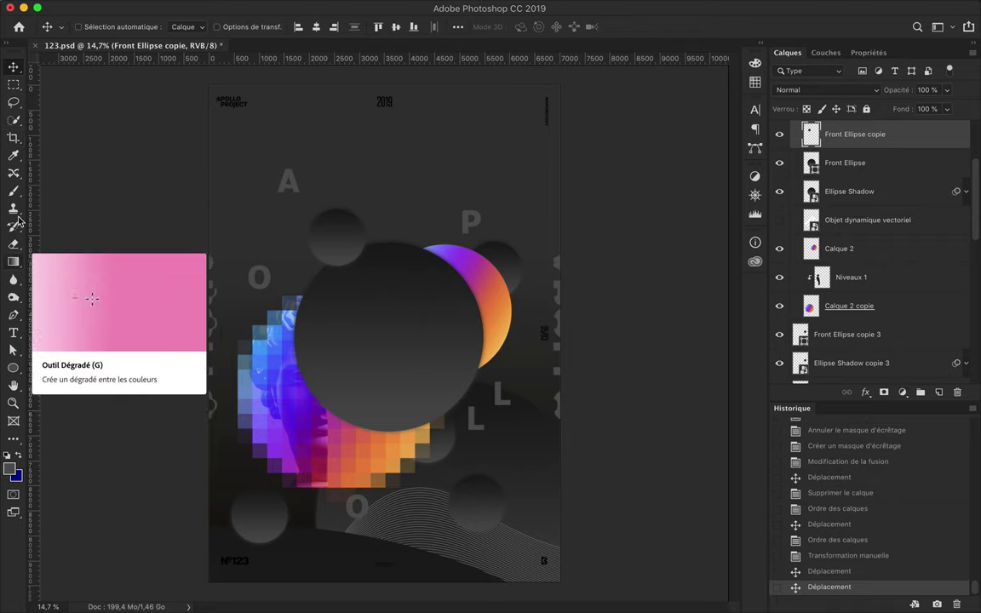
# - Draw two thin white diagonal lines with the Line tool using a 5 pt stroke
pyautogui.rightClick(13, 368)
pyautogui.click(72, 409)
pyautogui.moveTo(307, 312); pyautogui.dragTo(308, 312)
pyautogui.click(281, 27)
pyautogui.click(320, 27)
pyautogui.write('5')
pyautogui.press('Return')
pyautogui.press('v')
pyautogui.moveTo(281, 247)
pyautogui.mouseDown()
pyautogui.moveTo(261, 223)
pyautogui.moveTo(466, 156)
pyautogui.mouseUp()
pyautogui.hotkey('ctrl', 't')
pyautogui.moveTo(511, 247); pyautogui.dragTo(529, 63)
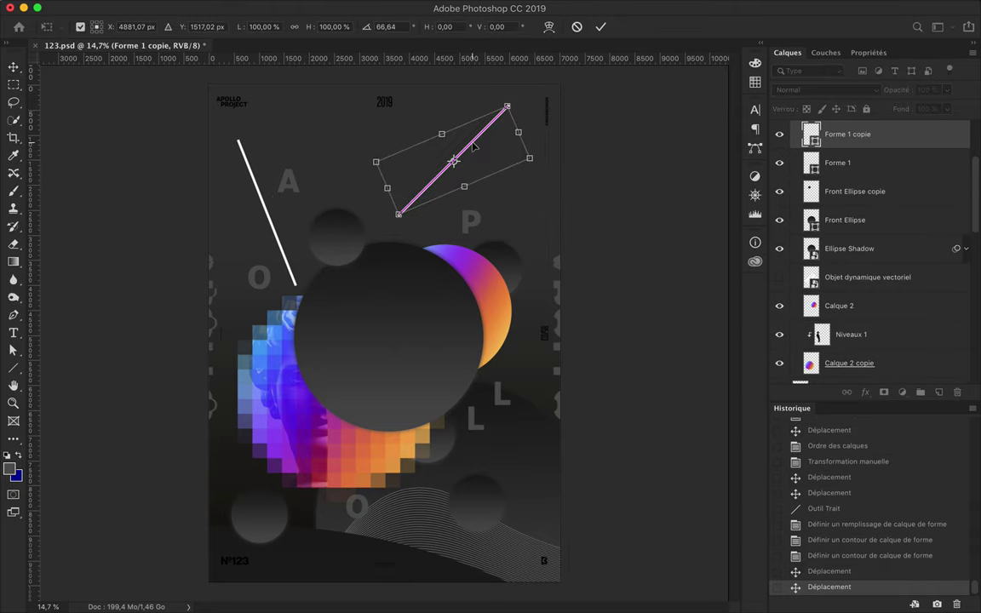
pyautogui.press('Return')
# - In the Fonts group, move the APOLLO copie layer up the stack and rename it
pyautogui.scroll(-3, 849, 176)
pyautogui.click(795, 264)
pyautogui.scroll(-2, 799, 284)
pyautogui.click(783, 287)
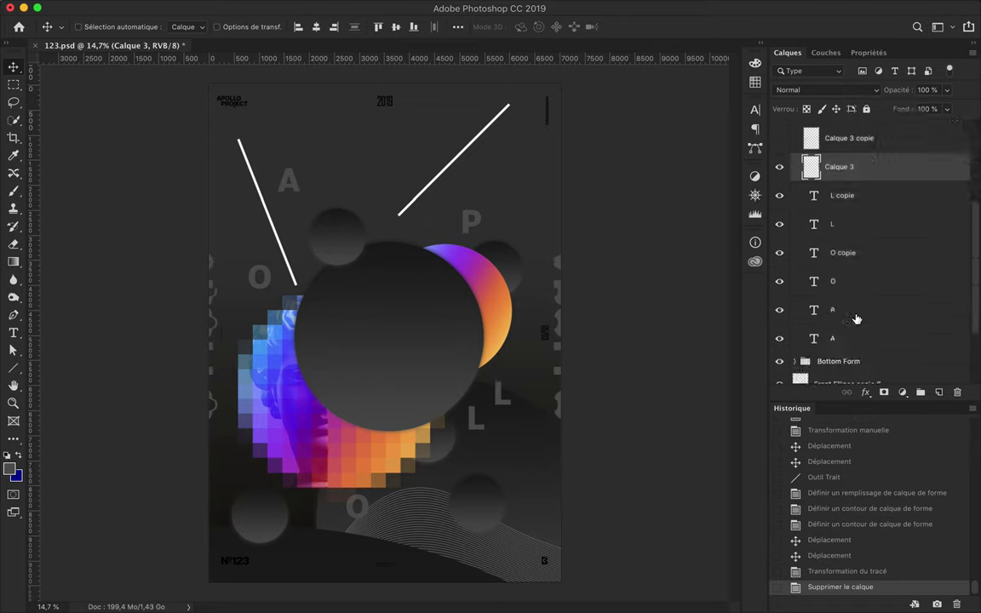
pyautogui.moveTo(826, 312); pyautogui.dragTo(840, 219)
pyautogui.doubleClick(840, 219)
pyautogui.write('apollo')
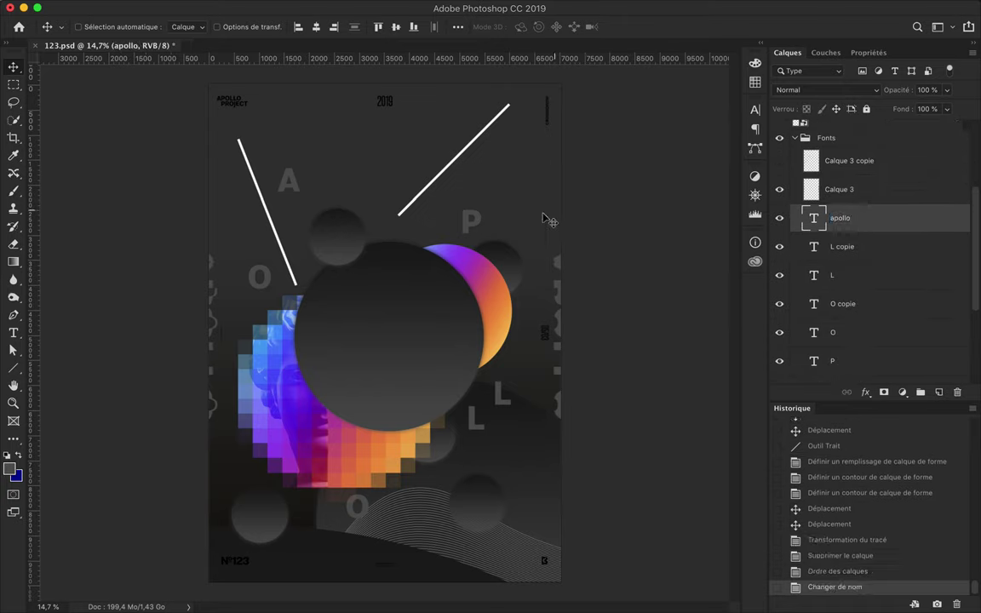
# - Place the apollo letter beside the big A, styled Regular at 59.91 pt in white
pyautogui.moveTo(388, 278); pyautogui.dragTo(361, 169)
pyautogui.press('t')
pyautogui.hotkey('ctrl', 'Return')
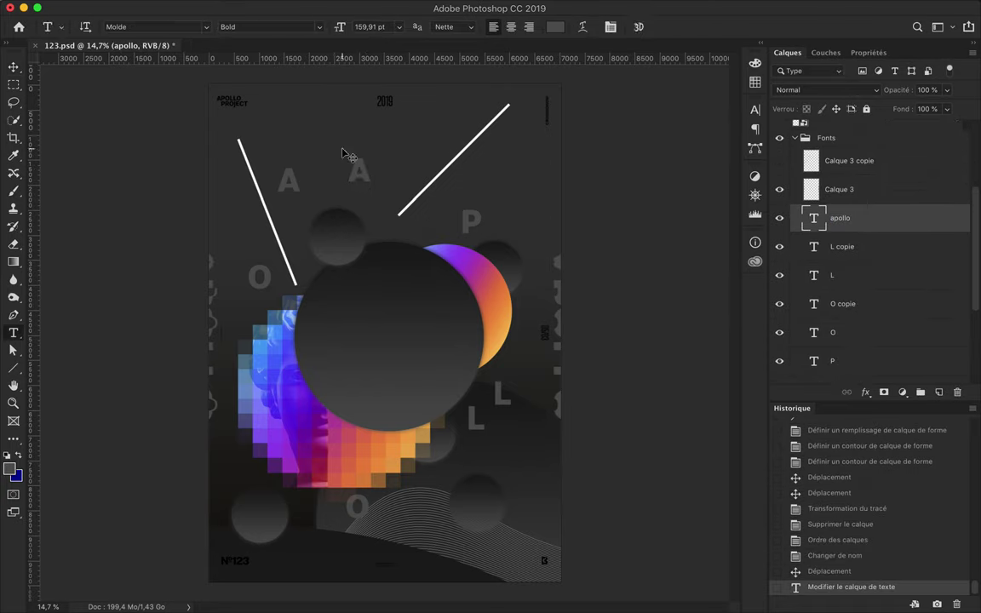
pyautogui.click(398, 28)
pyautogui.click(378, 34)
pyautogui.click(321, 26)
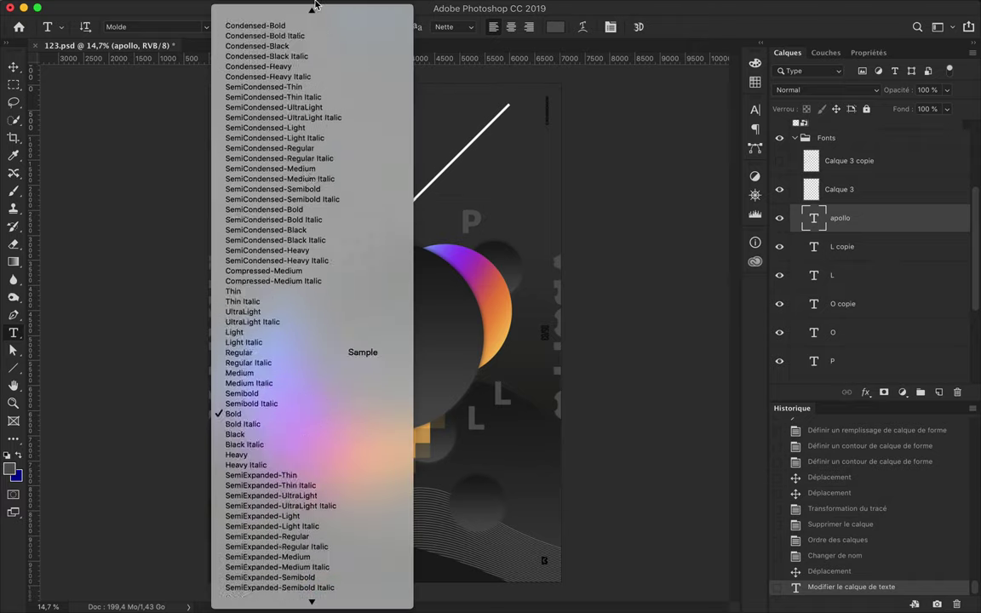
pyautogui.click(288, 68)
pyautogui.click(320, 26)
pyautogui.scroll(-5, 288, 322)
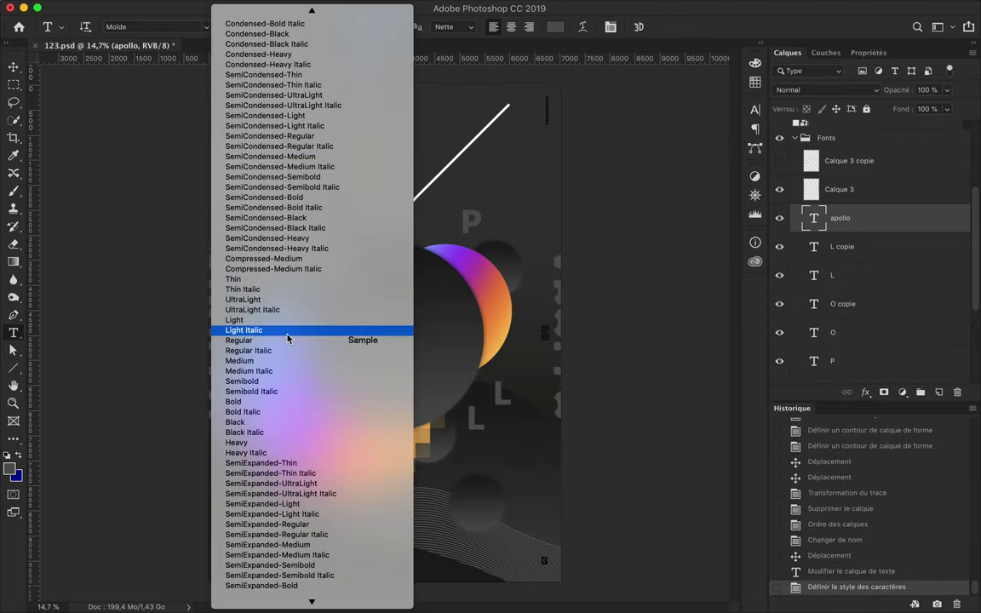
pyautogui.click(285, 340)
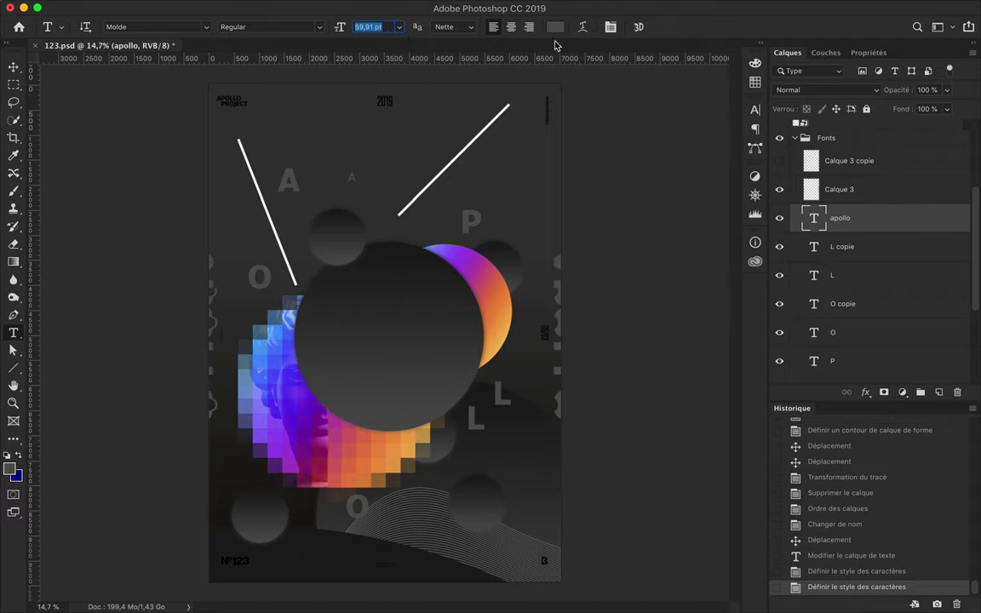
pyautogui.click(555, 27)
pyautogui.press('Return')
# - Alt-drag small letter copies beside the big P, L and O
pyautogui.moveTo(327, 179); pyautogui.dragTo(295, 180)
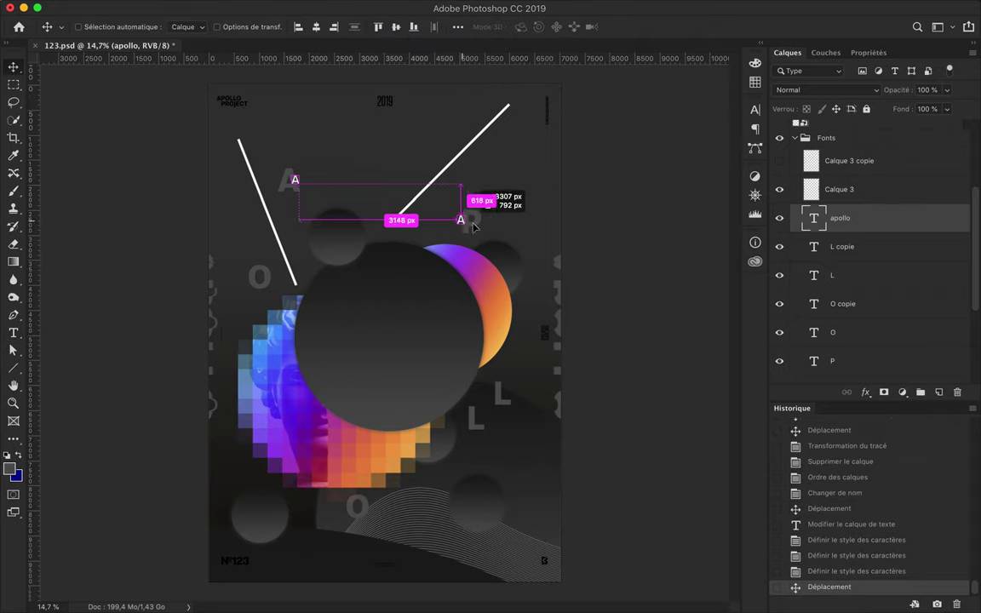
pyautogui.doubleClick(456, 222)
pyautogui.hotkey('ctrl', 'Return')
pyautogui.moveTo(253, 281)
pyautogui.mouseDown()
pyautogui.moveTo(511, 394)
pyautogui.moveTo(469, 421)
pyautogui.mouseUp()
pyautogui.press('t')
pyautogui.hotkey('ctrl', 'Return')
pyautogui.hotkey('ctrl', 'Return')
pyautogui.keyDown('ctrl'); pyautogui.click(255, 284); pyautogui.keyUp('ctrl')
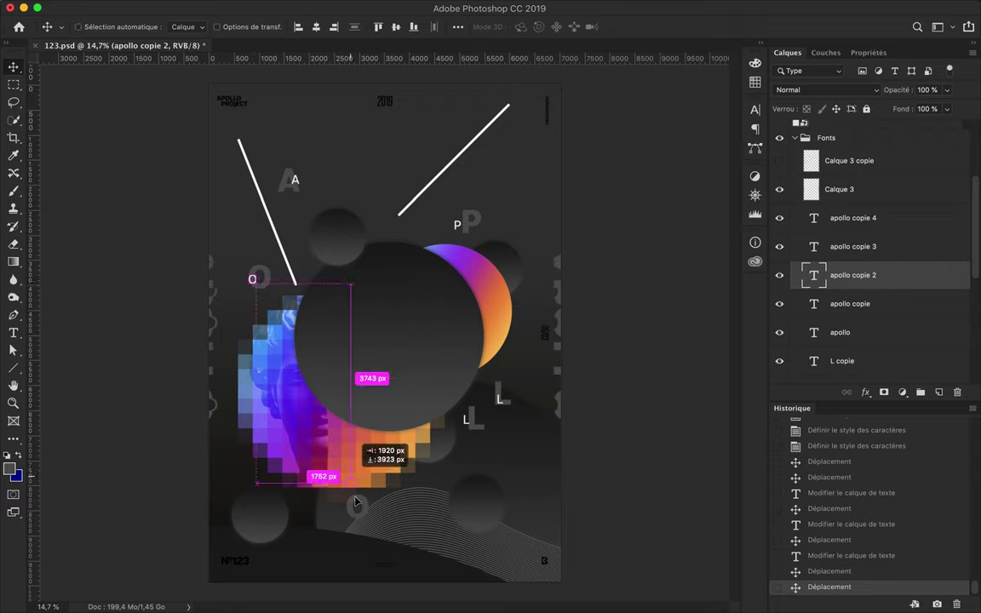
pyautogui.moveTo(356, 503)
pyautogui.mouseDown()
pyautogui.moveTo(389, 147)
pyautogui.moveTo(517, 334)
pyautogui.moveTo(285, 440)
pyautogui.mouseUp()
# - Retype the small letter copies as numerals 3, 6 and 5
pyautogui.press('t')
pyautogui.doubleClick(389, 147)
pyautogui.write('3')
pyautogui.hotkey('ctrl', 'Return')
pyautogui.doubleClick(517, 333)
pyautogui.write('6')
pyautogui.hotkey('ctrl', 'Return')
pyautogui.moveTo(828, 275); pyautogui.dragTo(852, 140)
pyautogui.doubleClick(286, 440)
pyautogui.write('5')
pyautogui.hotkey('ctrl', 'Return')
# - Add large numerals 3 and 5 from big letter copies, and offset a pixel-sphere copy up-right
pyautogui.moveTo(295, 179); pyautogui.dragTo(386, 152)
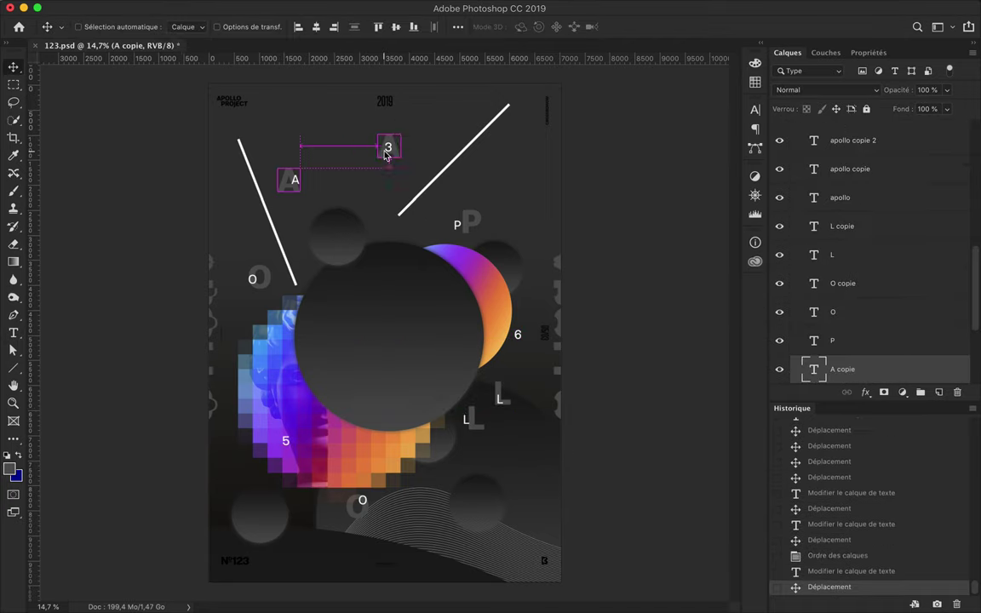
pyautogui.doubleClick(387, 149)
pyautogui.write('3')
pyautogui.hotkey('ctrl', 'Return')
pyautogui.press('Left')
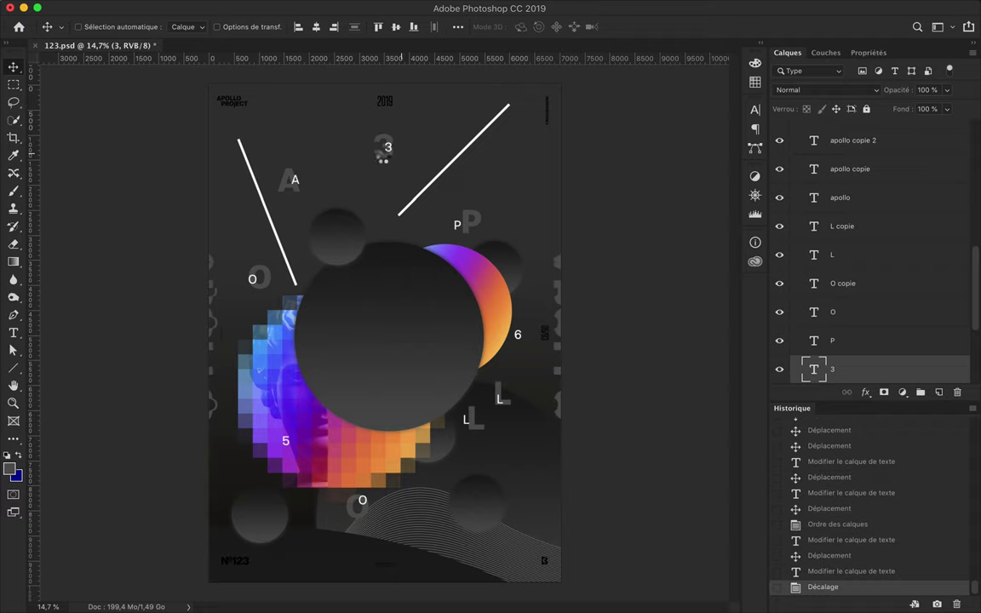
pyautogui.moveTo(385, 161)
pyautogui.mouseDown()
pyautogui.moveTo(517, 356)
pyautogui.moveTo(260, 464)
pyautogui.moveTo(261, 475)
pyautogui.mouseUp()
pyautogui.press('t')
pyautogui.hotkey('ctrl', 'Return')
pyautogui.write('5')
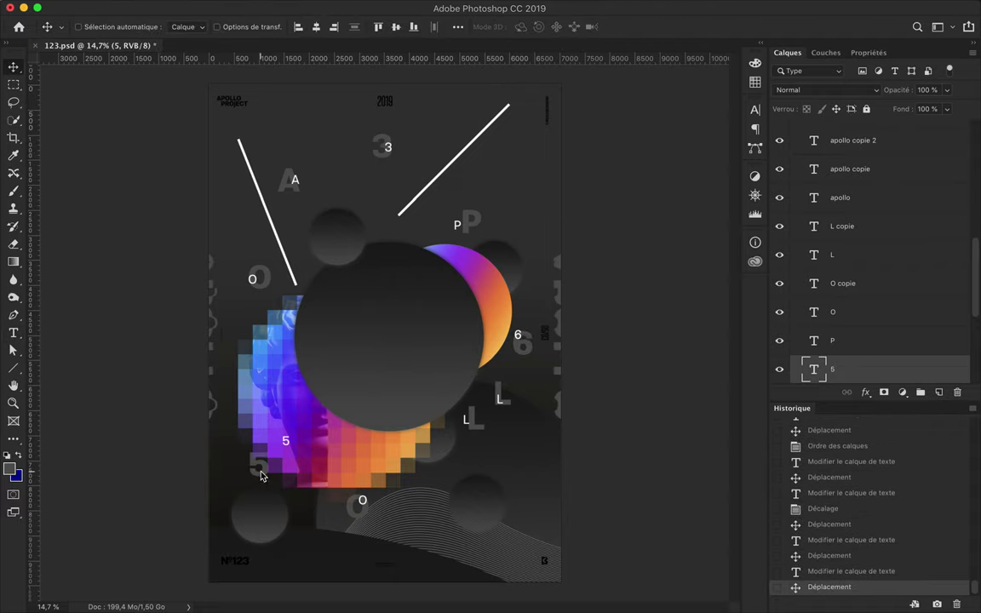
pyautogui.keyDown('ctrl'); pyautogui.click(248, 348); pyautogui.keyUp('ctrl')
pyautogui.moveTo(373, 339); pyautogui.dragTo(426, 230)
# - Add a Hue/Saturation adjustment with Saturation -100 and Lightness -82
pyautogui.click(902, 392)
pyautogui.click(852, 467)
pyautogui.hotkey('ctrl', 'z')
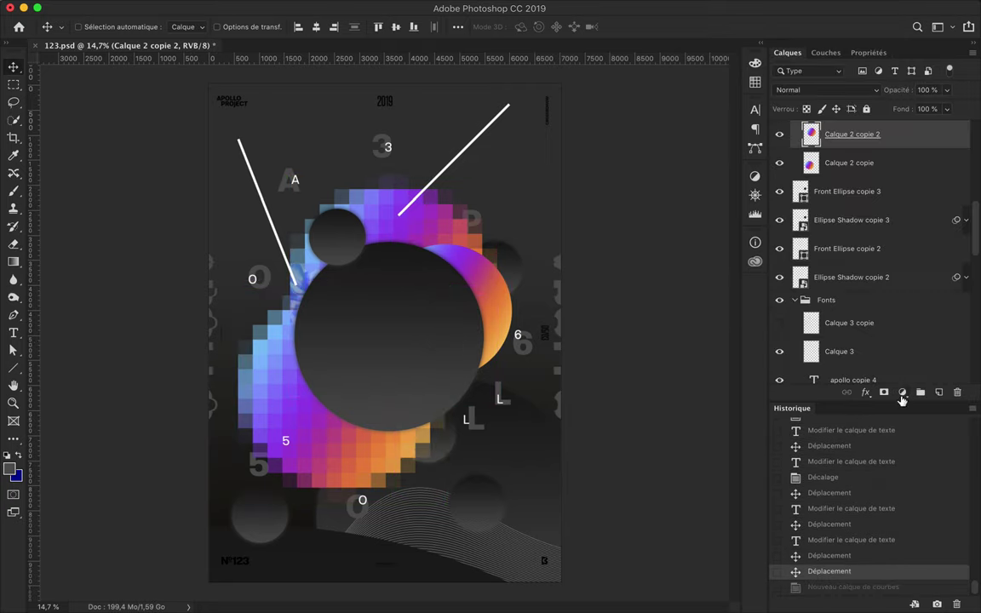
pyautogui.click(902, 392)
pyautogui.click(852, 515)
pyautogui.moveTo(869, 171); pyautogui.dragTo(778, 171)
pyautogui.moveTo(869, 197); pyautogui.dragTo(799, 198)
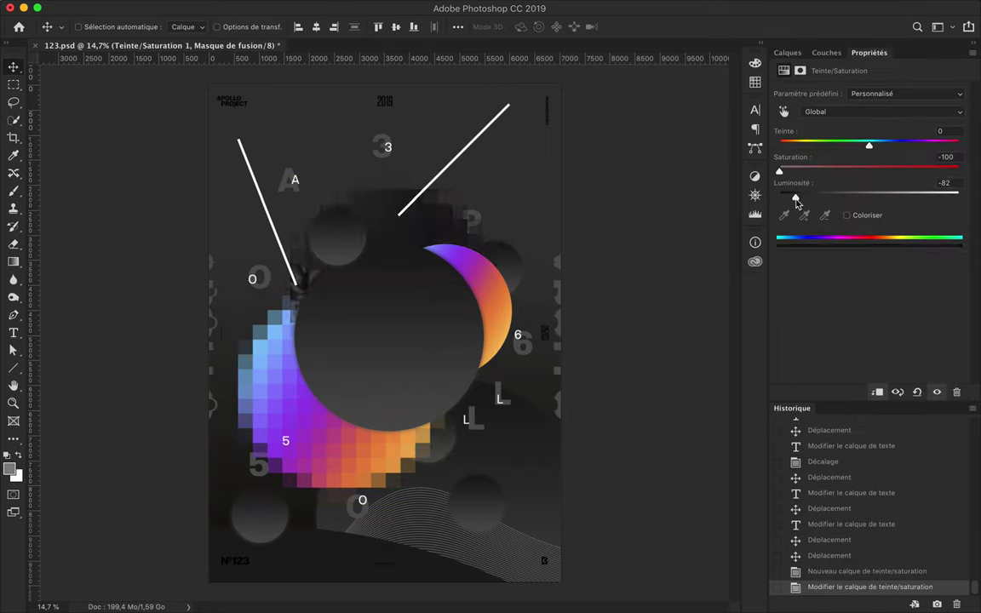
pyautogui.click(788, 53)
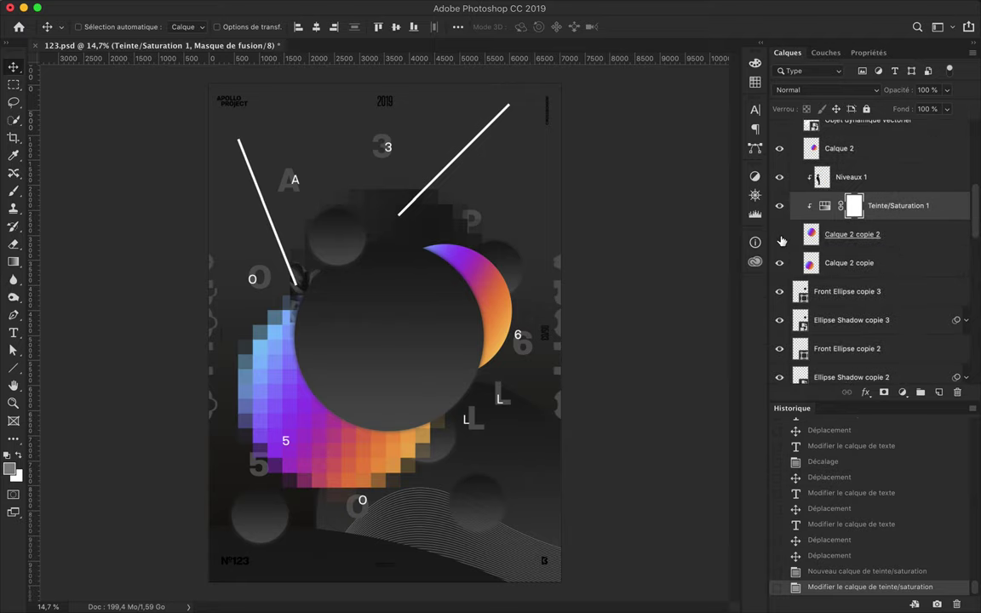
# - Clip the adjustment to the Calque 2 copie 2 sphere copy and reposition that layer
pyautogui.moveTo(843, 251); pyautogui.dragTo(840, 254)
pyautogui.click(887, 206)
pyautogui.keyDown('alt'); pyautogui.click(887, 191); pyautogui.keyUp('alt')
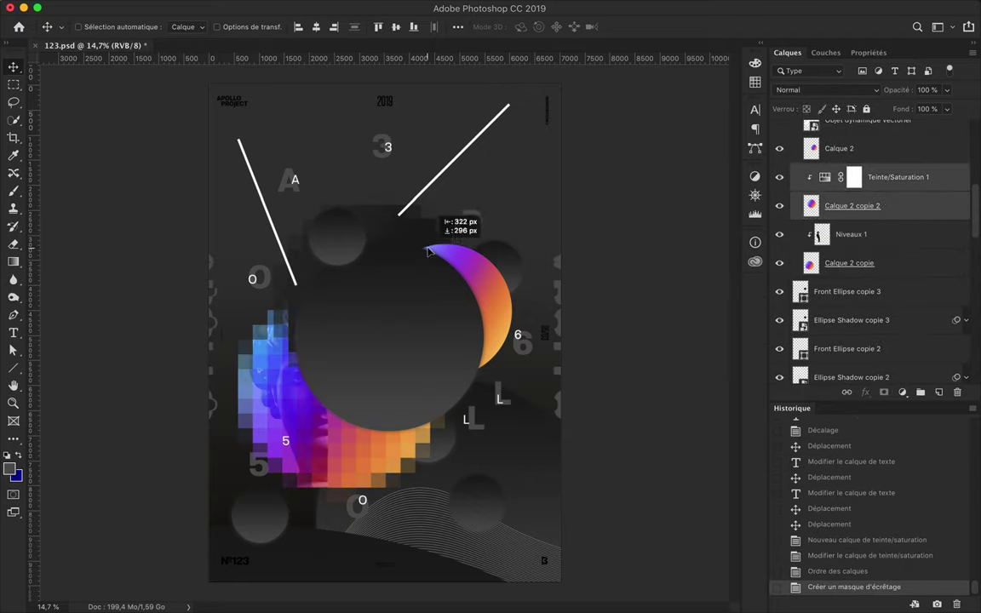
pyautogui.moveTo(421, 254); pyautogui.dragTo(422, 255)
pyautogui.moveTo(424, 388); pyautogui.dragTo(489, 538)
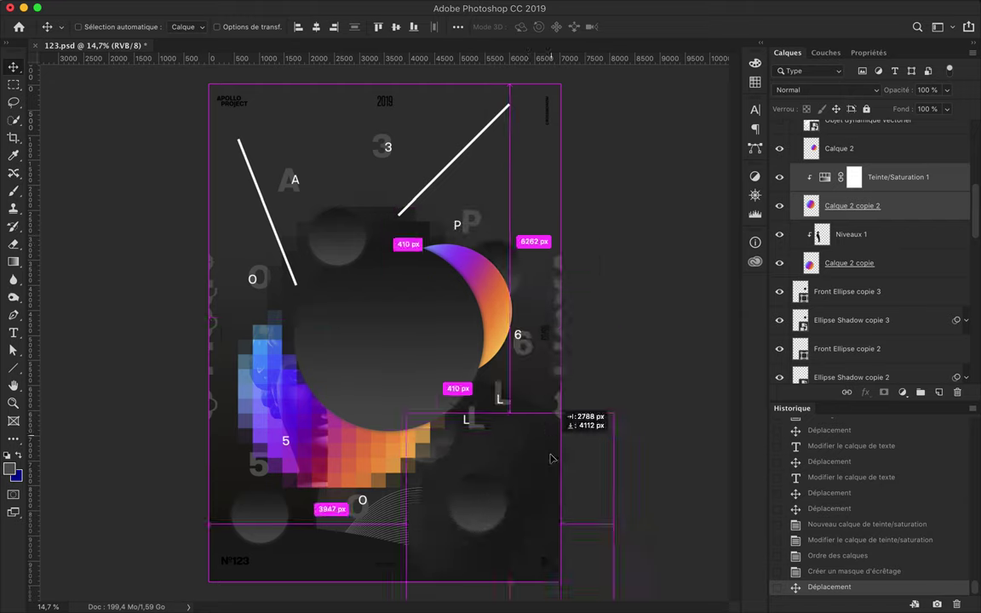
# - Select all the large letter and numeral text layers and give them a grey text colour
pyautogui.moveTo(489, 537); pyautogui.dragTo(539, 516)
pyautogui.scroll(-5, 868, 256)
pyautogui.click(851, 368)
pyautogui.keyDown('shift'); pyautogui.click(861, 219); pyautogui.keyUp('shift')
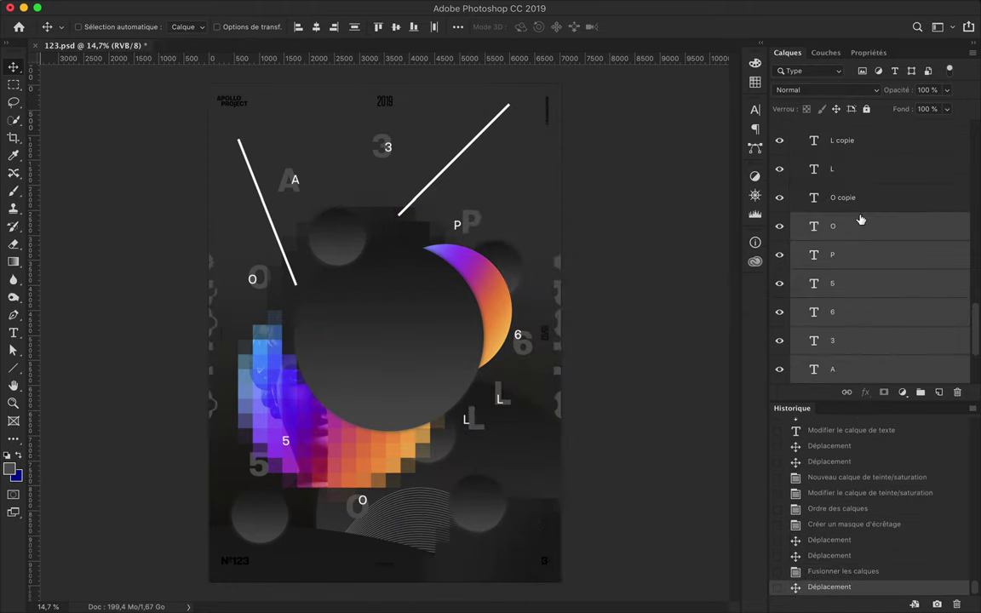
pyautogui.keyDown('shift'); pyautogui.click(843, 140); pyautogui.keyUp('shift')
pyautogui.press('t')
pyautogui.click(555, 27)
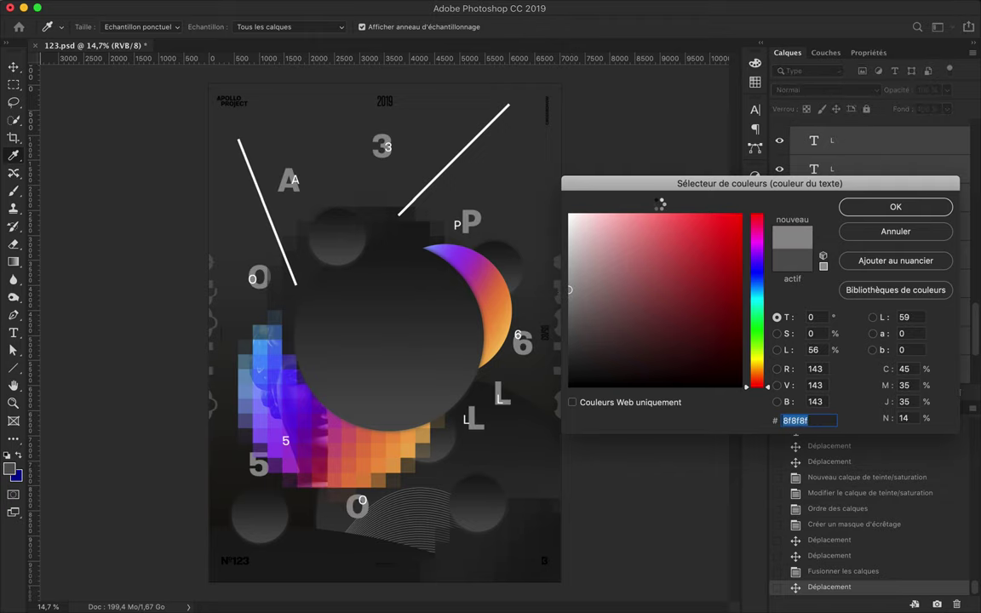
pyautogui.press('Return')
# - Darken the text colour through 585858 down to 393939
pyautogui.click(555, 28)
pyautogui.click(895, 207)
pyautogui.click(554, 28)
pyautogui.moveTo(570, 315); pyautogui.dragTo(570, 327)
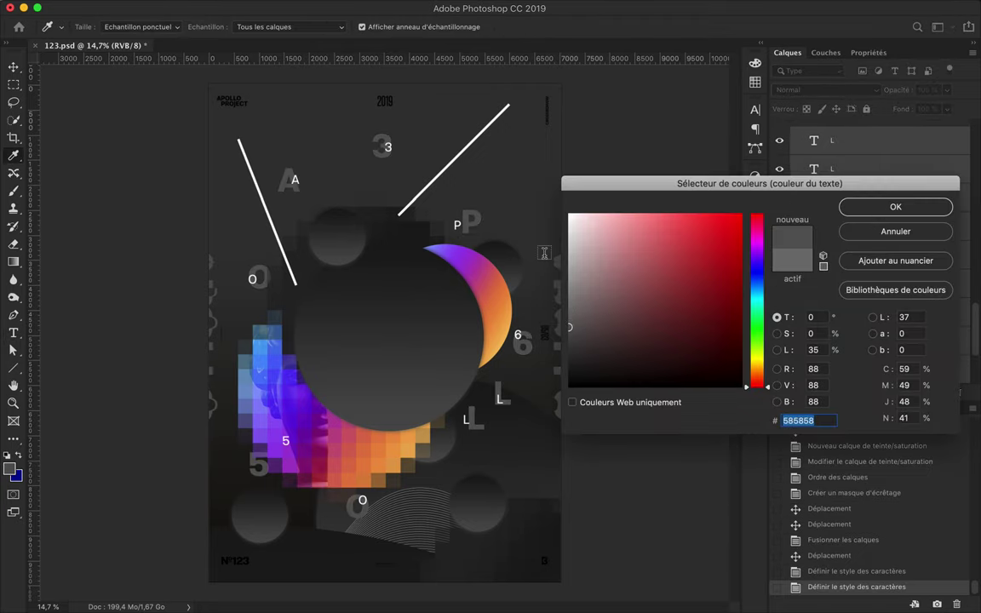
pyautogui.press('Return')
pyautogui.click(555, 28)
pyautogui.click(570, 347)
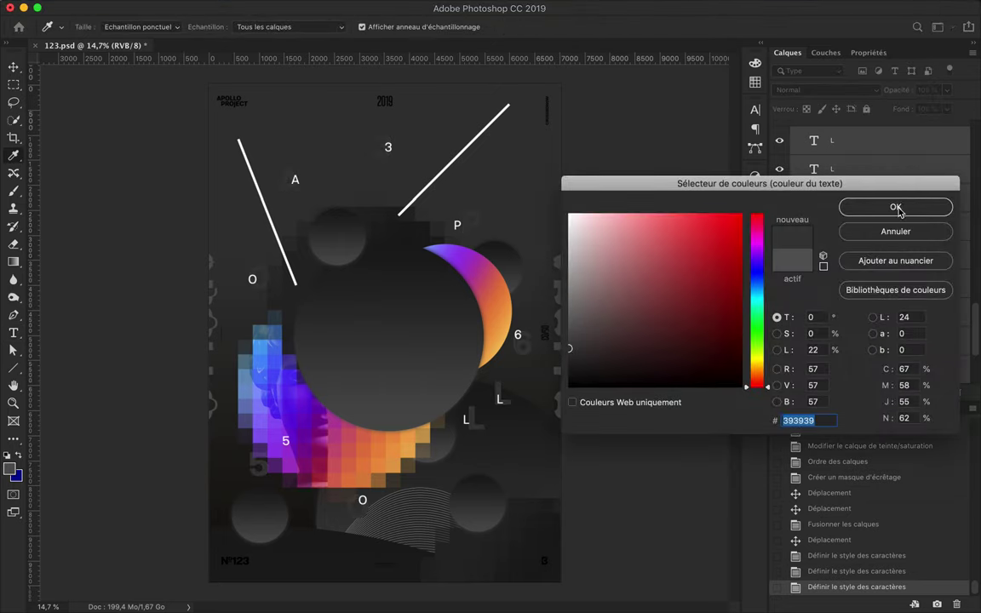
pyautogui.click(896, 208)
pyautogui.press('v')
pyautogui.scroll(5, 780, 293)
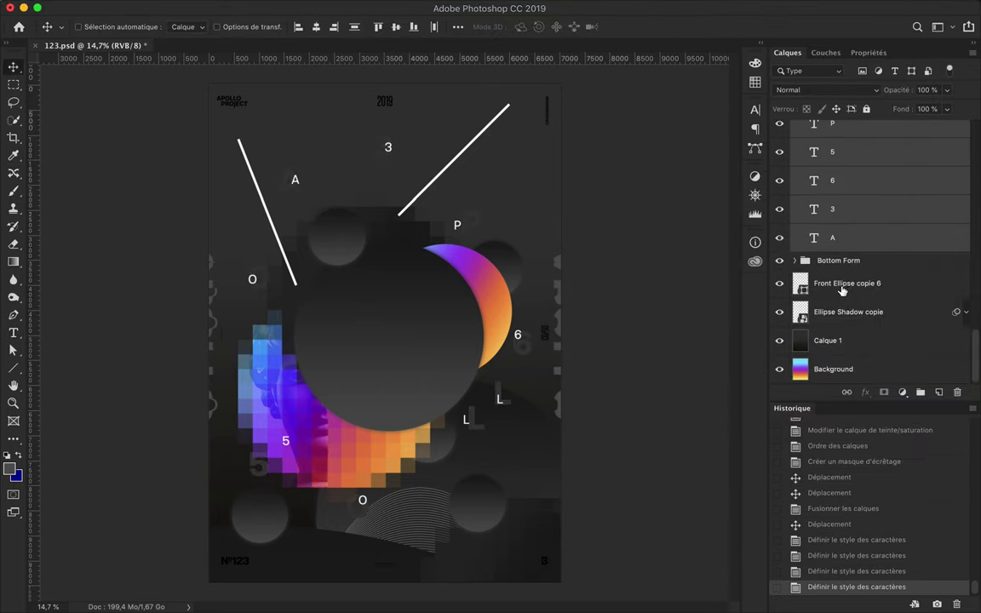
# - Delete an unneeded layer, place the striped shape on the poster, enlarge it, and lower it in the stack
pyautogui.scroll(5, 780, 293)
pyautogui.press('BackSpace')
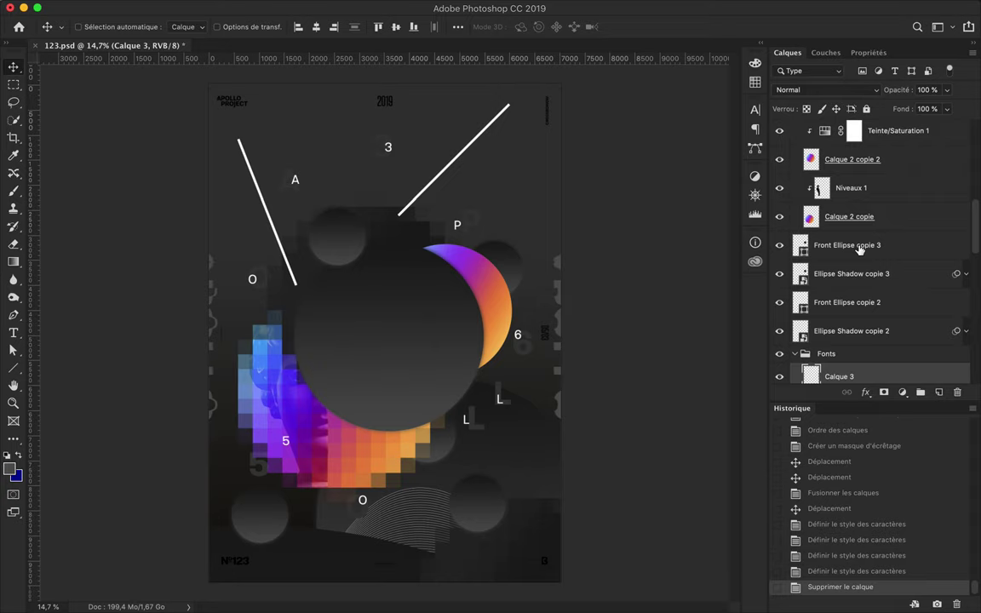
pyautogui.click(780, 215)
pyautogui.moveTo(503, 254)
pyautogui.mouseDown()
pyautogui.moveTo(505, 343)
pyautogui.moveTo(511, 256)
pyautogui.mouseUp()
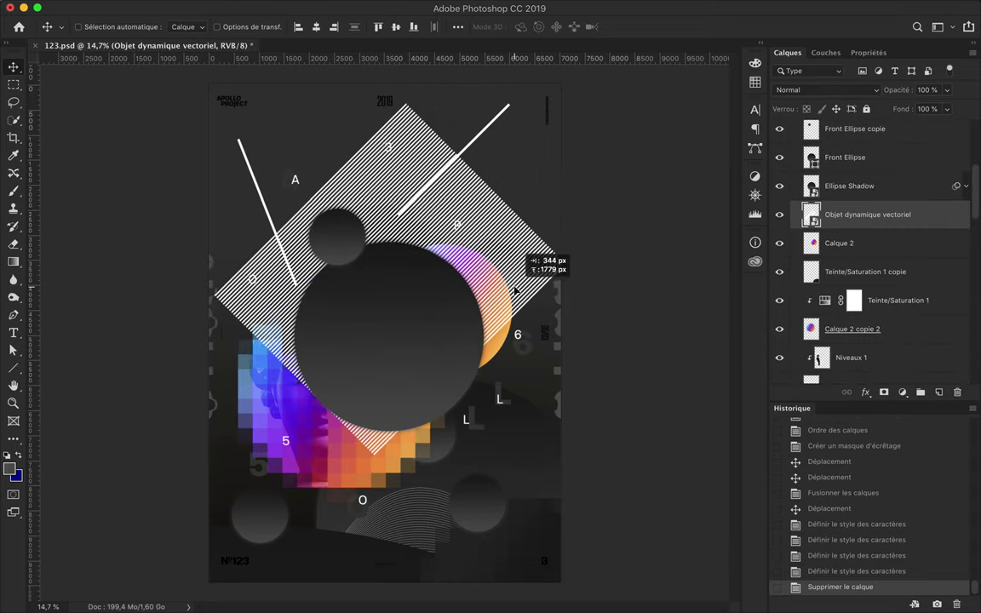
pyautogui.hotkey('ctrl', 't')
pyautogui.moveTo(573, 276); pyautogui.dragTo(531, 266)
pyautogui.press('Return')
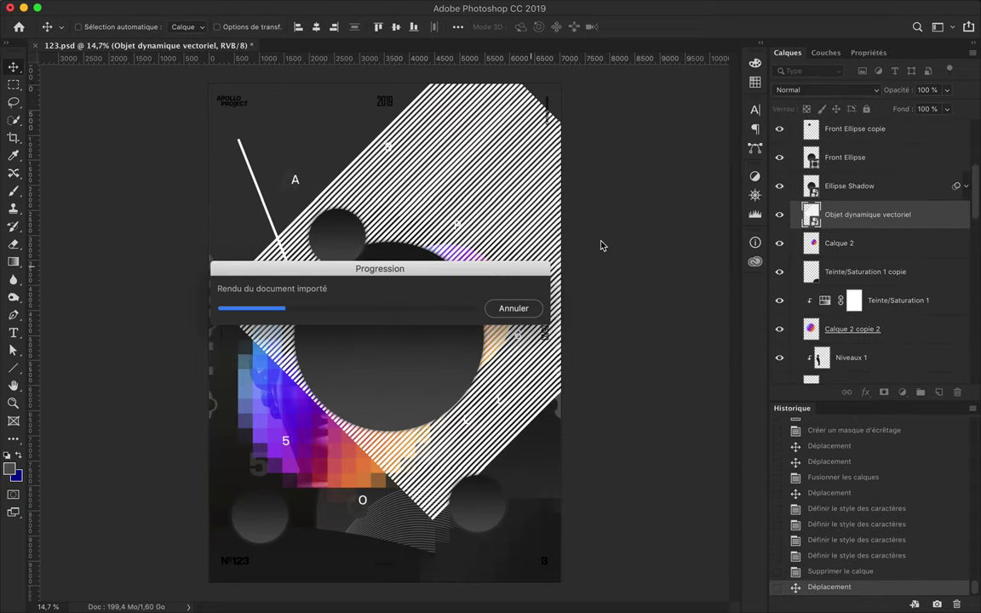
pyautogui.hotkey('ctrl', '[')
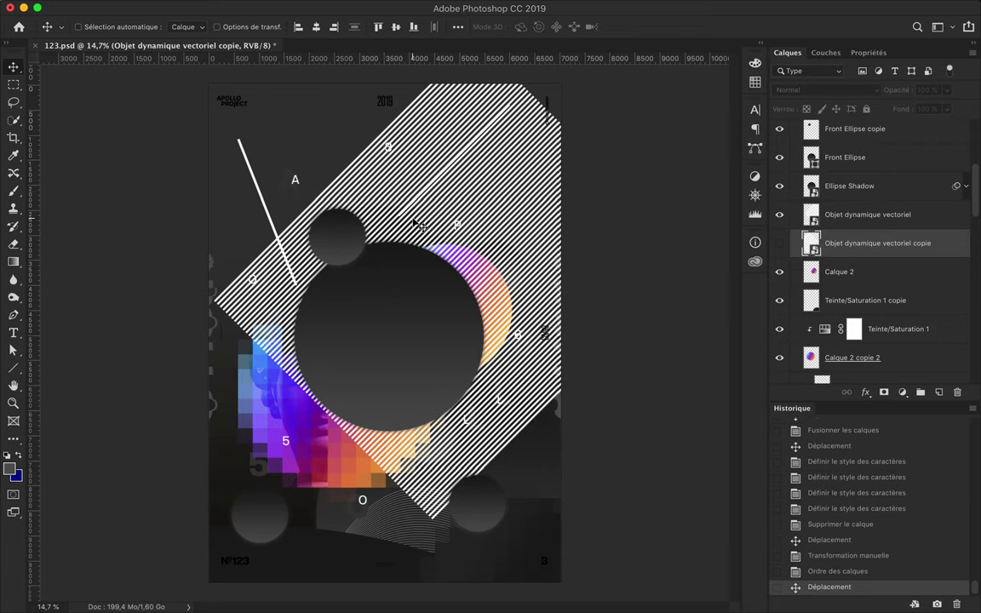
# - Rasterize the striped shape, erase stripes outside the lasso selection, then reorder it lower and shift it left
pyautogui.keyDown('ctrl'); pyautogui.click(417, 223); pyautogui.keyUp('ctrl')
pyautogui.moveTo(464, 198); pyautogui.dragTo(498, 243)
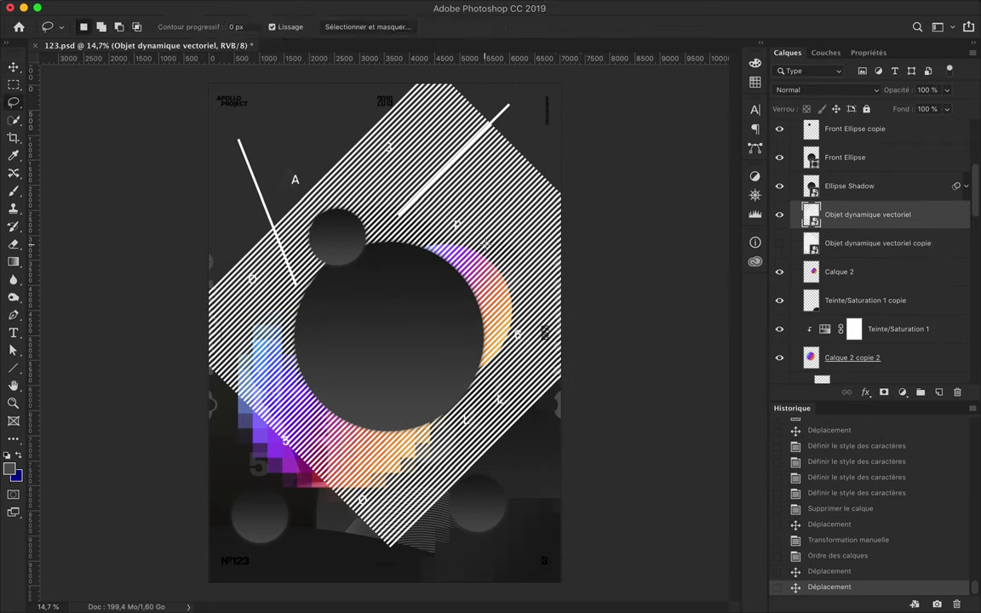
pyautogui.hotkey('ctrl', 'shift', 'i')
pyautogui.press('Delete')
pyautogui.click(587, 211)
pyautogui.rightClick(843, 215)
pyautogui.click(756, 263)
pyautogui.press('Delete')
pyautogui.hotkey('ctrl', '[')
pyautogui.moveTo(852, 339); pyautogui.dragTo(836, 271)
pyautogui.moveTo(569, 371); pyautogui.dragTo(420, 380)
# - Cut a rectangle of stripes, paste it as Calque 4 on the right, and raise it three levels
pyautogui.press('m')
pyautogui.hotkey('ctrl', 'd')
pyautogui.moveTo(442, 162); pyautogui.dragTo(560, 397)
pyautogui.press('Delete')
pyautogui.hotkey('ctrl', 'v')
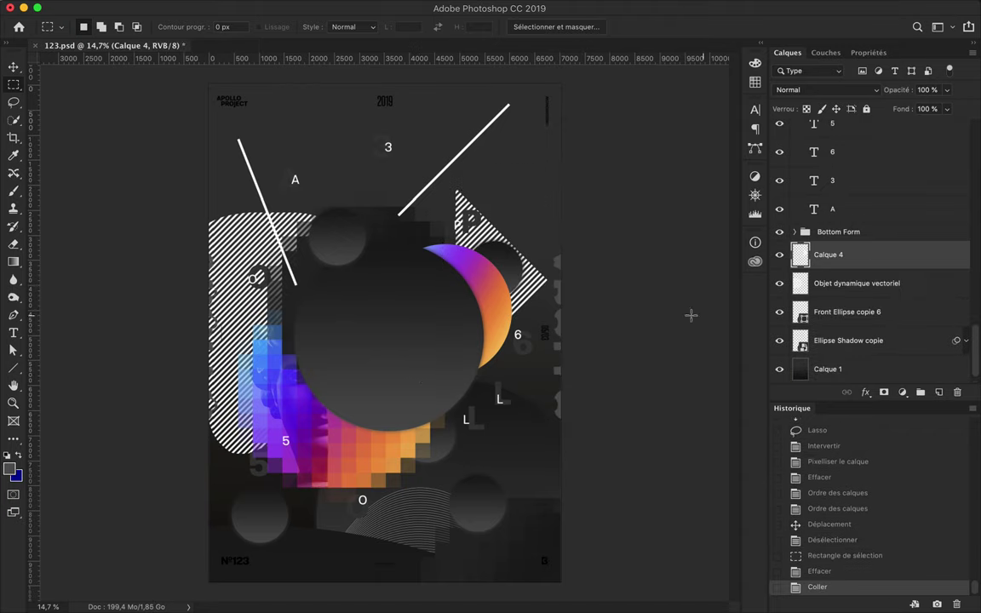
pyautogui.press('v')
pyautogui.moveTo(247, 281); pyautogui.dragTo(485, 255)
pyautogui.hotkey('ctrl', ']')
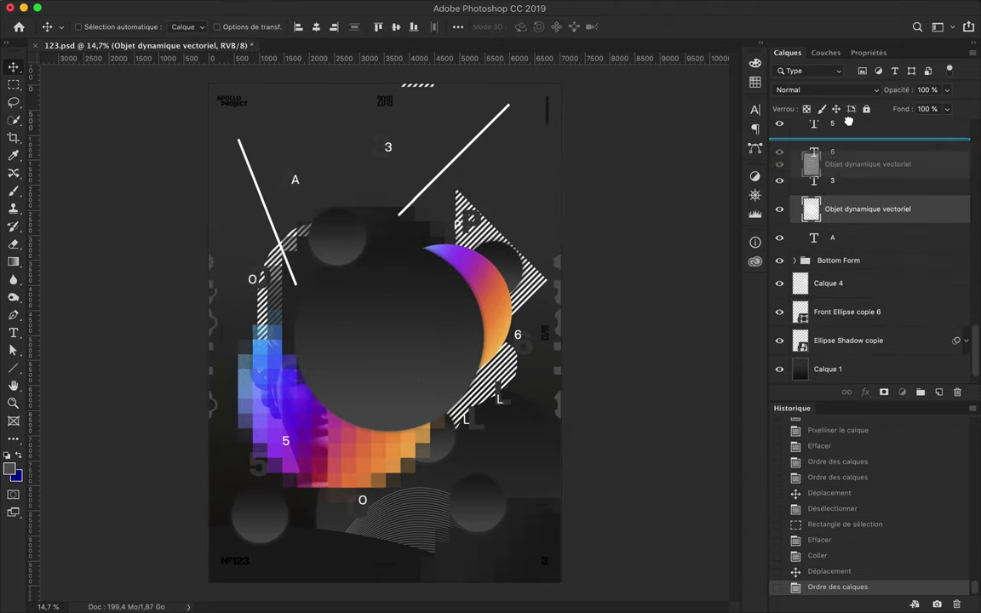
pyautogui.hotkey('ctrl', ']')
pyautogui.hotkey('ctrl', ']')
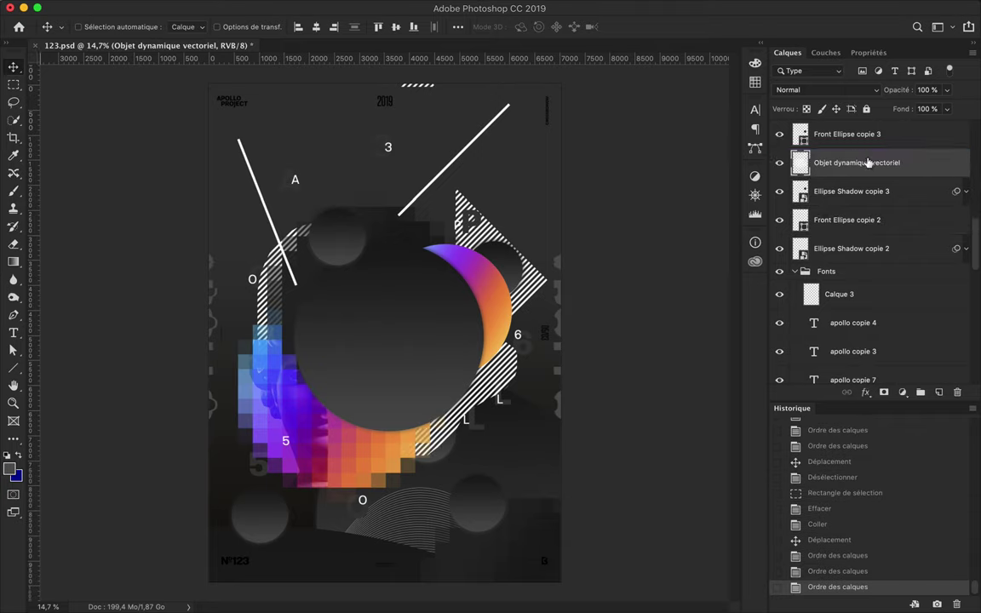
pyautogui.hotkey('ctrl', ']')
pyautogui.hotkey('ctrl', ']')
pyautogui.hotkey('ctrl', ']')
pyautogui.hotkey('ctrl', ']')
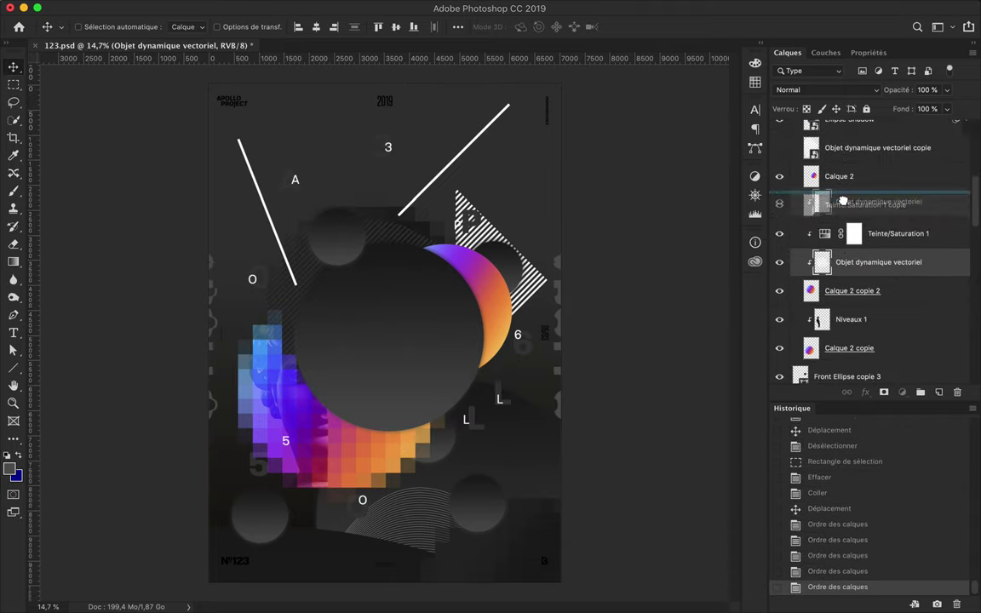
# - Reorder the striped layers just above Calque 4, shrink both together, and move the hatched arrow up-right
pyautogui.moveTo(844, 202)
pyautogui.mouseDown()
pyautogui.moveTo(869, 296)
pyautogui.moveTo(852, 240)
pyautogui.mouseUp()
pyautogui.moveTo(507, 376); pyautogui.dragTo(468, 349)
pyautogui.moveTo(264, 201); pyautogui.dragTo(248, 297)
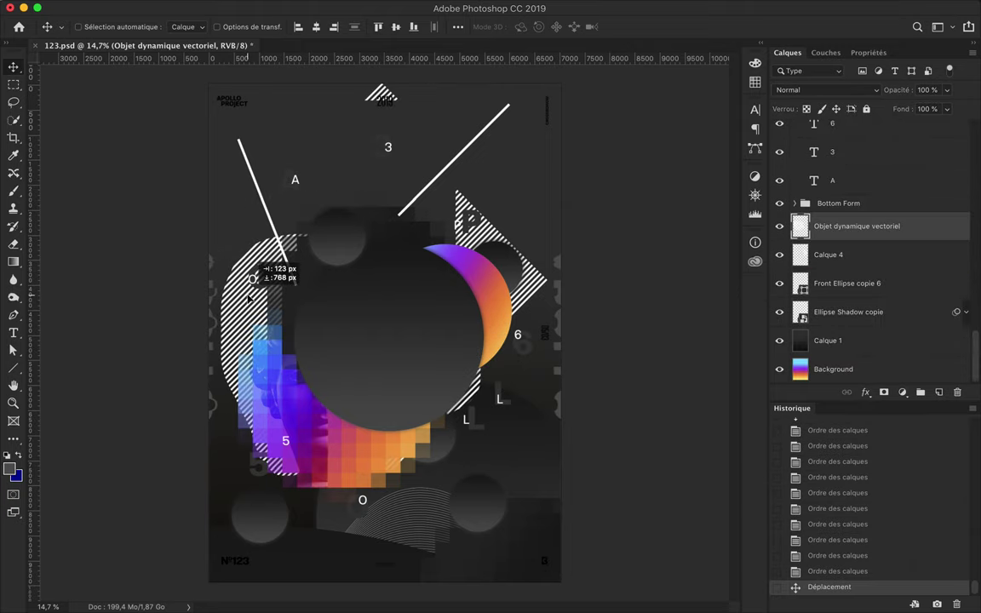
pyautogui.keyDown('shift'); pyautogui.click(828, 255); pyautogui.keyUp('shift')
pyautogui.hotkey('ctrl', 't')
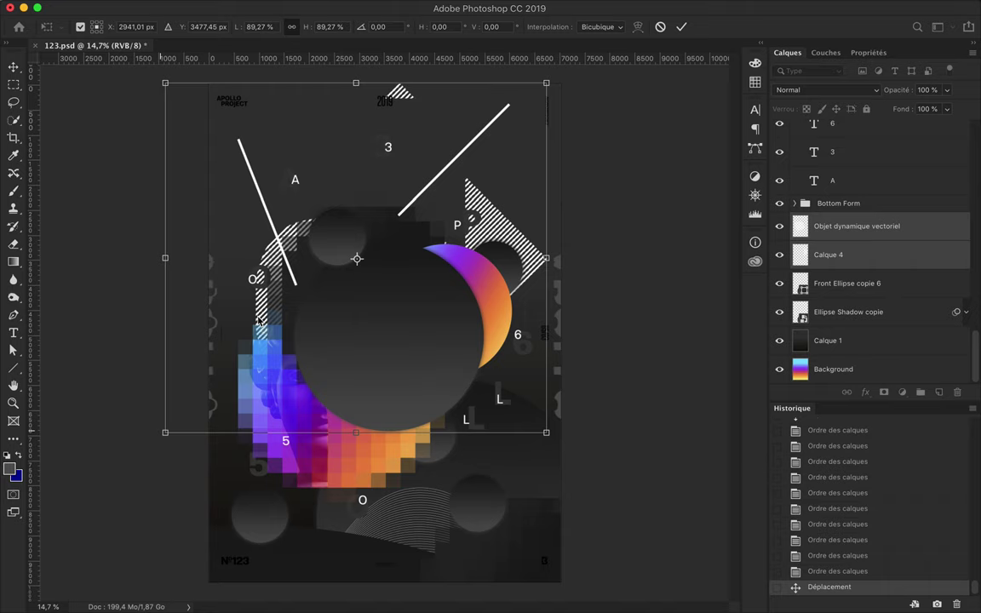
pyautogui.moveTo(256, 281); pyautogui.dragTo(262, 269)
pyautogui.press('Return')
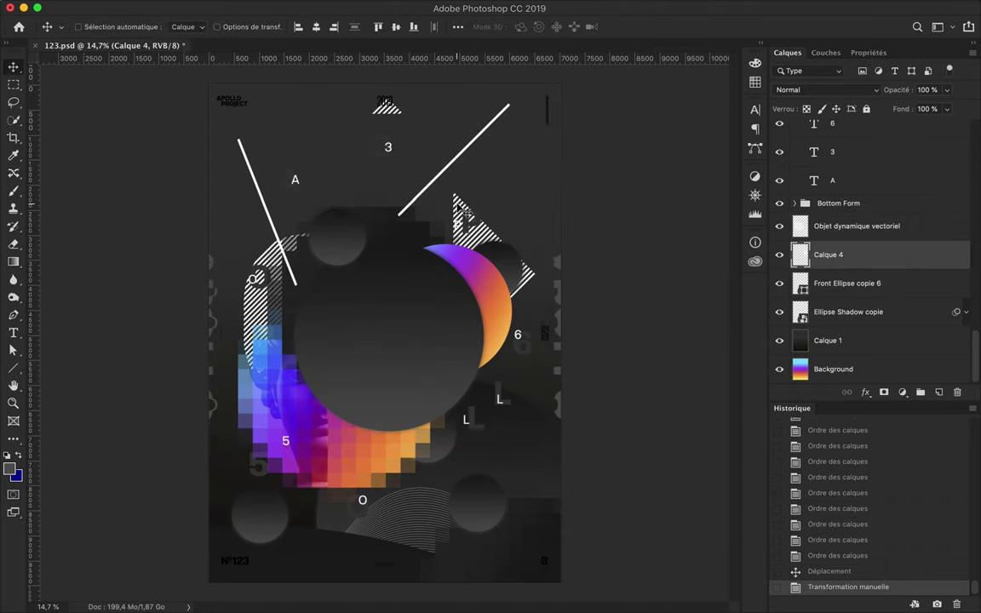
pyautogui.moveTo(447, 213); pyautogui.dragTo(464, 175)
# - Nudge Calque 1 so its gradient strip shows along the left and top edges, and move the large hatched shape down-left
pyautogui.click(255, 312)
pyautogui.moveTo(255, 312); pyautogui.dragTo(258, 315)
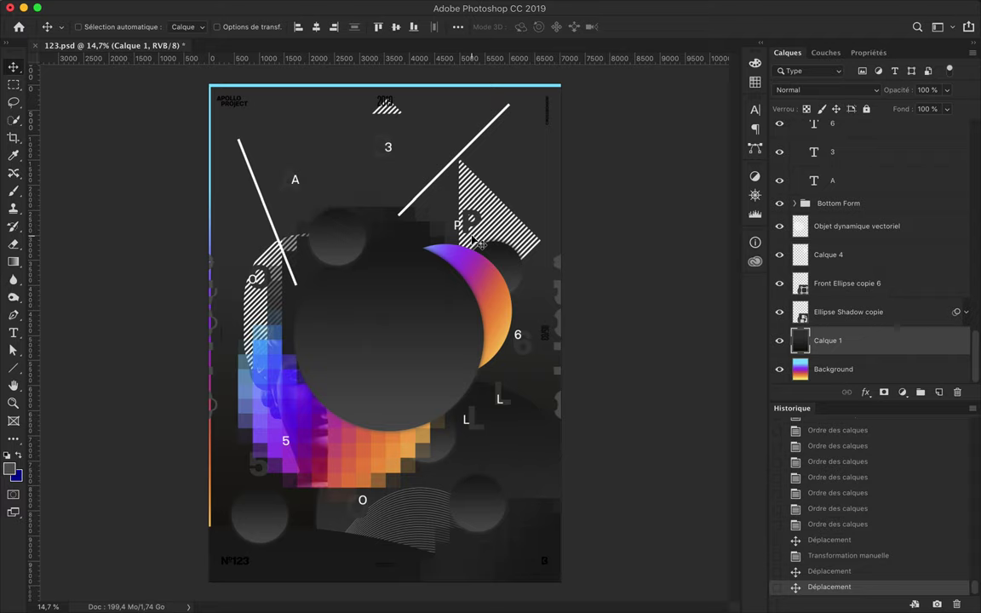
pyautogui.moveTo(266, 256)
pyautogui.mouseDown()
pyautogui.moveTo(224, 341)
pyautogui.moveTo(238, 331)
pyautogui.mouseUp()
# - Cut the small hatched triangle near the top onto its own layer, Calque 5, and position it
pyautogui.press('m')
pyautogui.moveTo(335, 164); pyautogui.dragTo(408, 205)
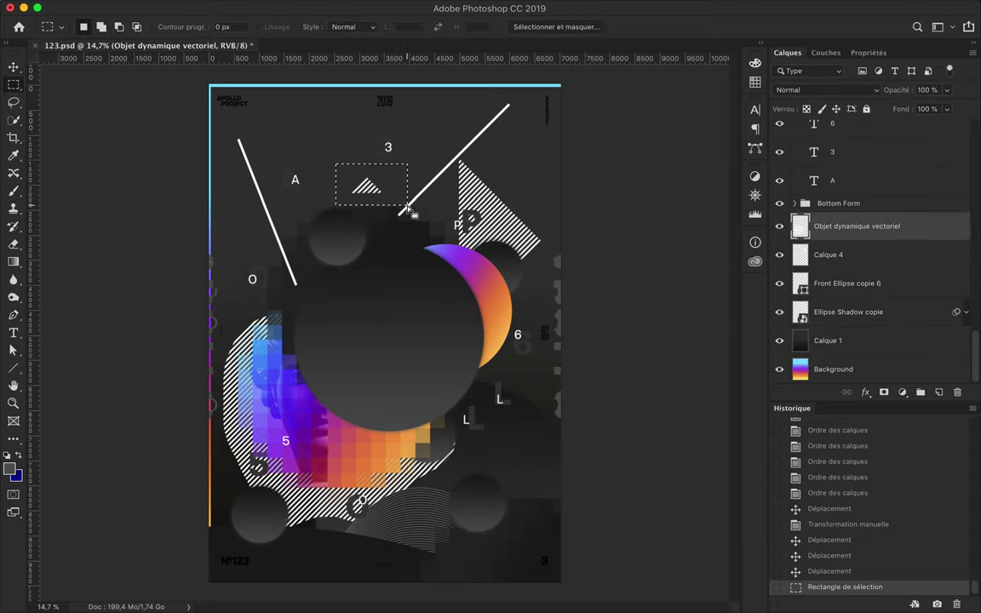
pyautogui.hotkey('ctrl', 'v')
pyautogui.press('v')
pyautogui.moveTo(355, 185); pyautogui.dragTo(364, 184)
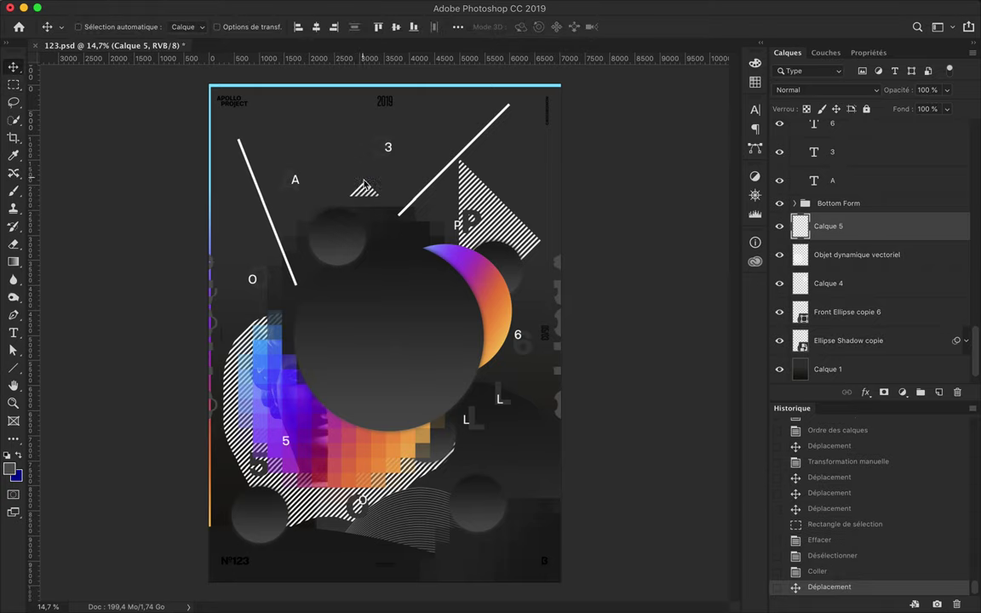
# - Send the large hatched shape lower in the stack and move it down-right behind the circles
pyautogui.click(230, 392)
pyautogui.hotkey('ctrl', '[')
pyautogui.hotkey('ctrl', '[')
pyautogui.hotkey('ctrl', '[')
pyautogui.moveTo(215, 357)
pyautogui.mouseDown()
pyautogui.moveTo(314, 514)
pyautogui.moveTo(306, 522)
pyautogui.mouseUp()
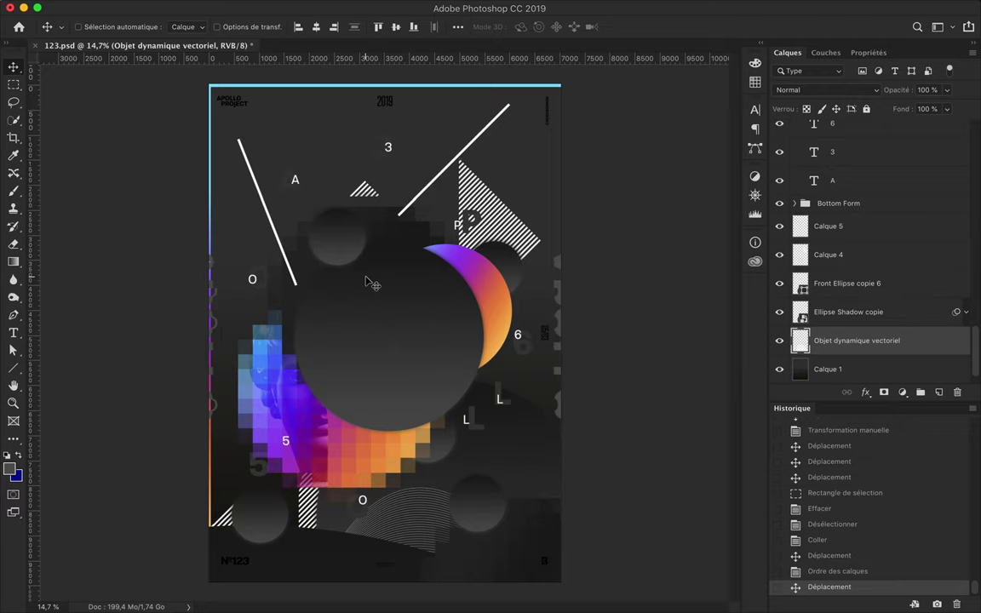
pyautogui.rightClick(13, 368)
# - Draw a rectangle with a white stroke near the top of the poster
pyautogui.click(77, 362)
pyautogui.click(160, 27)
pyautogui.click(205, 27)
pyautogui.click(289, 54)
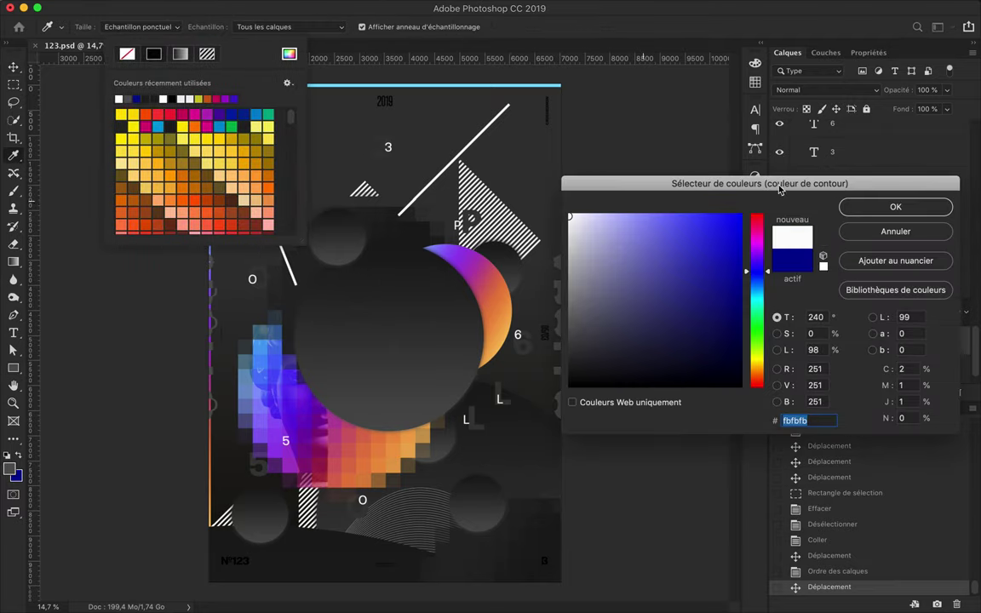
pyautogui.moveTo(433, 218); pyautogui.dragTo(432, 217)
pyautogui.press('v')
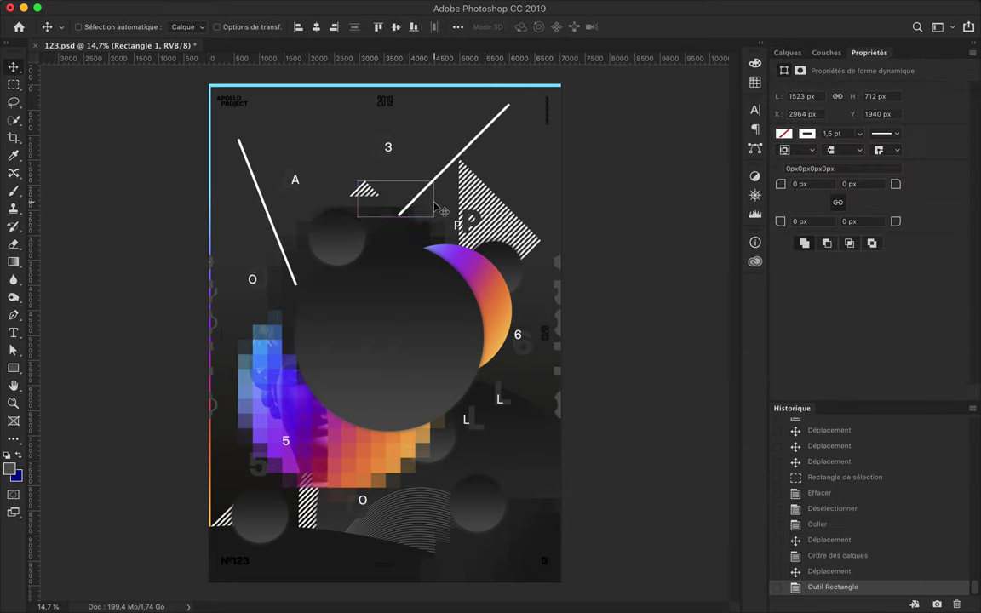
# - Widen a rectangle copy to about 147% over the pixel block and add another copy shrunk to about 40%
pyautogui.moveTo(379, 330)
pyautogui.mouseDown()
pyautogui.moveTo(321, 336)
pyautogui.moveTo(364, 334)
pyautogui.mouseUp()
pyautogui.hotkey('ctrl', 't')
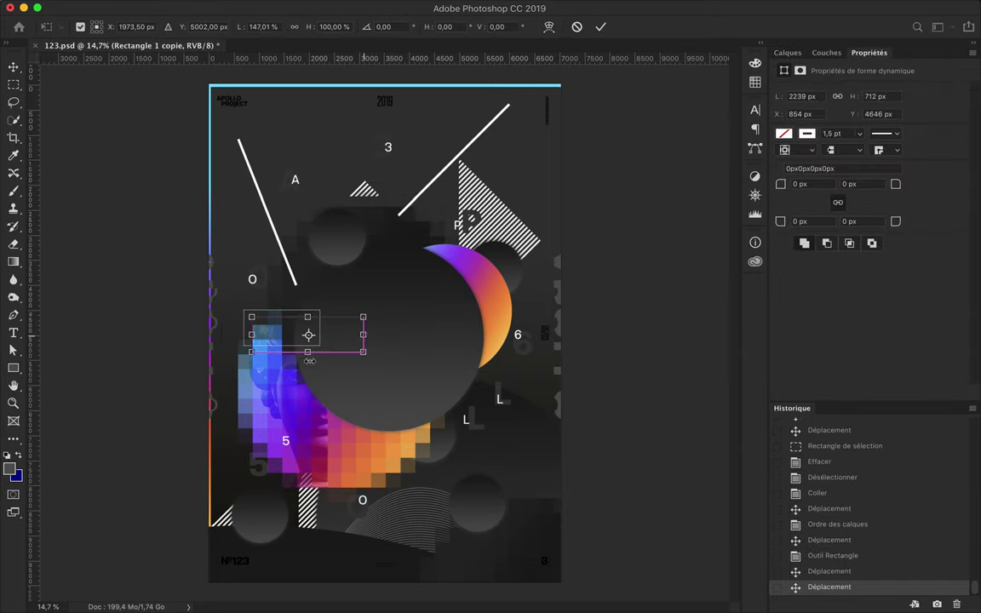
pyautogui.press('Return')
pyautogui.moveTo(368, 375); pyautogui.dragTo(443, 311)
pyautogui.hotkey('ctrl', 't')
pyautogui.moveTo(469, 260)
pyautogui.mouseDown()
pyautogui.moveTo(350, 331)
pyautogui.moveTo(368, 319)
pyautogui.mouseUp()
pyautogui.press('Return')
# - Fill one rectangle with solid white and place it as a bar over the dark circle
pyautogui.scroll(2, 334, 332)
pyautogui.click(788, 52)
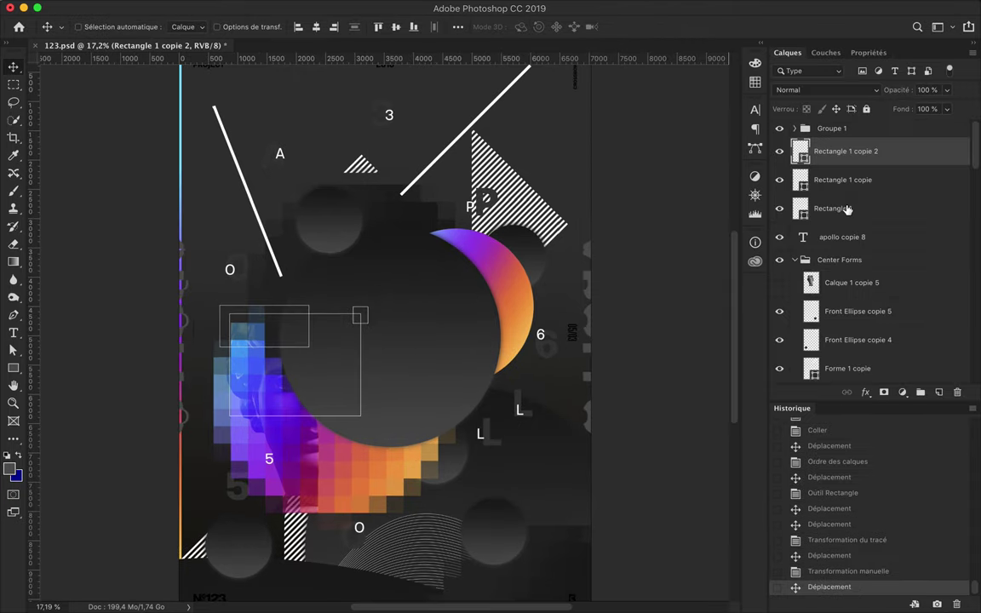
pyautogui.click(844, 179)
pyautogui.hotkey('ctrl', 't')
pyautogui.press('Return')
pyautogui.press('u')
pyautogui.click(157, 27)
pyautogui.click(158, 103)
pyautogui.press('v')
pyautogui.hotkey('alt', '[')
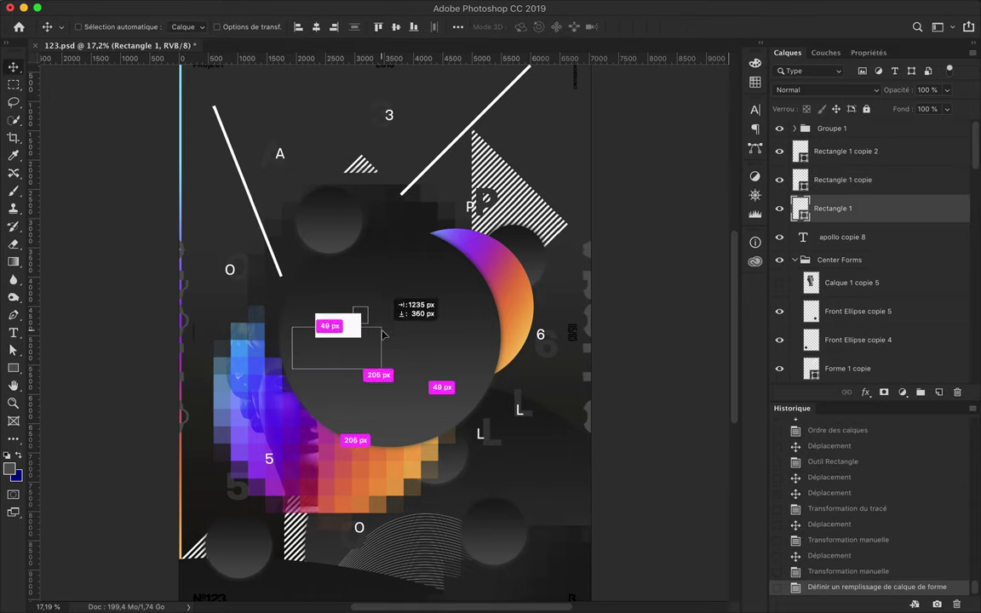
pyautogui.moveTo(382, 334); pyautogui.dragTo(383, 336)
pyautogui.scroll(-2, 385, 339)
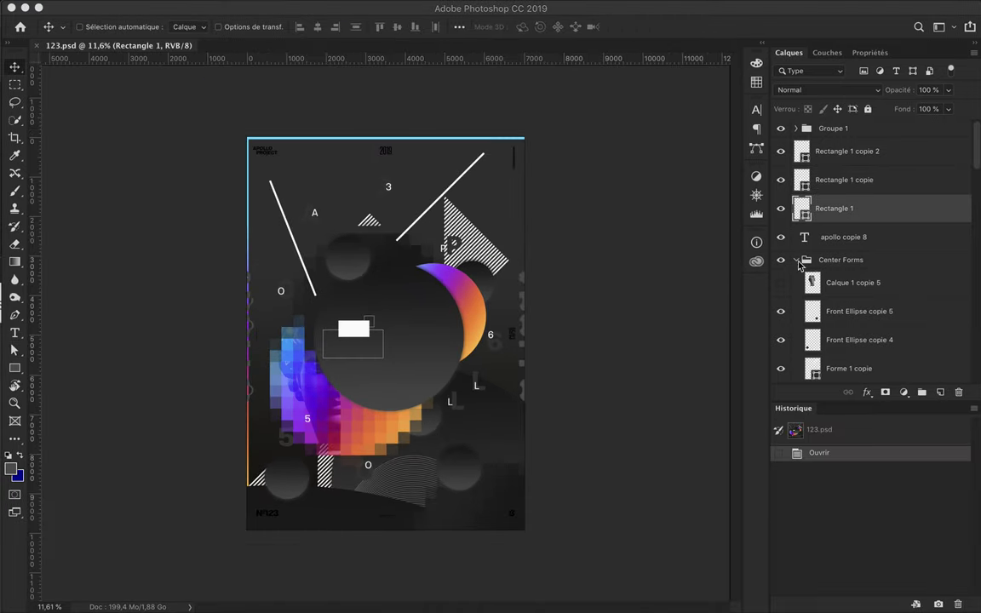
# - Attempt a transform on several selected layers and dismiss the resulting error
pyautogui.click(844, 151)
pyautogui.scroll(-5, 857, 233)
pyautogui.keyDown('shift'); pyautogui.click(858, 313); pyautogui.keyUp('shift')
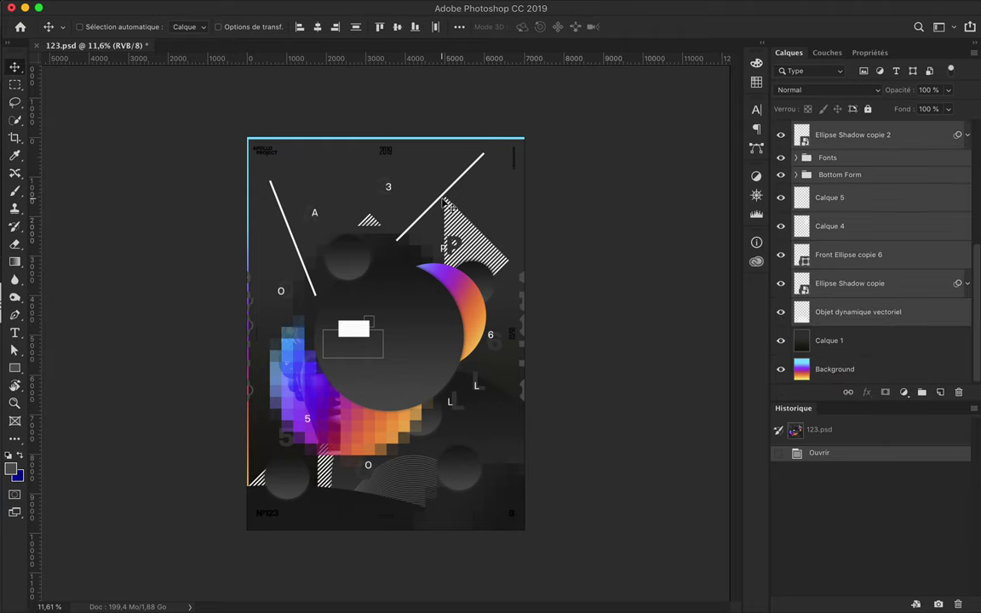
pyautogui.hotkey('ctrl', 't')
pyautogui.scroll(-2, 498, 275)
pyautogui.press('Return')
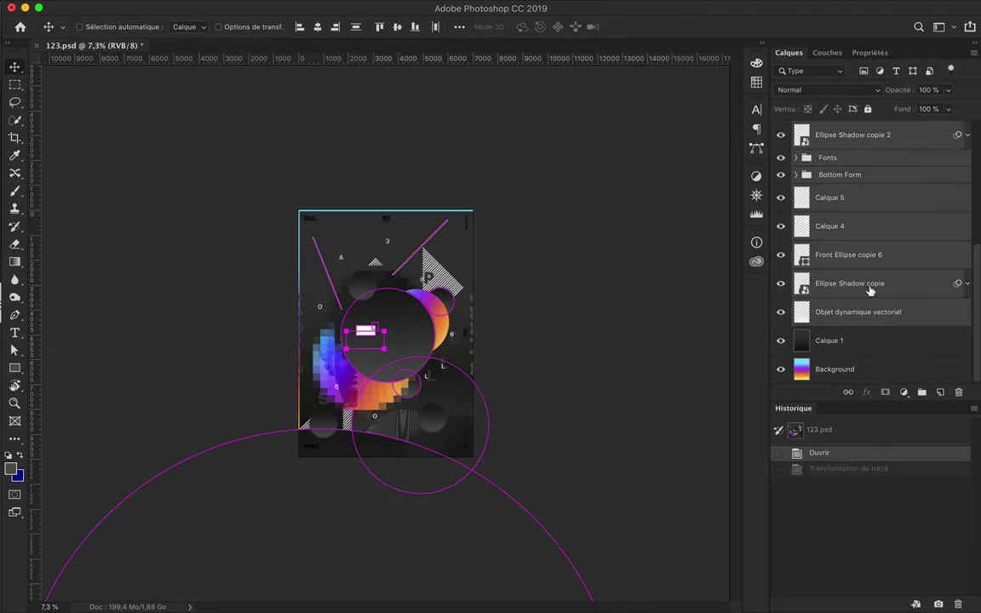
pyautogui.click(599, 213)
# - Resize the front ellipse, then nudge the pixelated colour block up-left and the gradient crescent right
pyautogui.keyDown('ctrl'); pyautogui.click(442, 304); pyautogui.keyUp('ctrl')
pyautogui.hotkey('ctrl', '0')
pyautogui.hotkey('ctrl', 't')
pyautogui.moveTo(375, 408); pyautogui.dragTo(392, 426)
pyautogui.press('Return')
pyautogui.moveTo(372, 482); pyautogui.dragTo(361, 471)
pyautogui.moveTo(504, 301)
pyautogui.mouseDown()
pyautogui.moveTo(522, 294)
pyautogui.moveTo(519, 301)
pyautogui.mouseUp()
pyautogui.click(421, 224)
# - Shift the dark Calque 1 panel down-right so a cyan band shows along the top
pyautogui.scroll(-1, 380, 357)
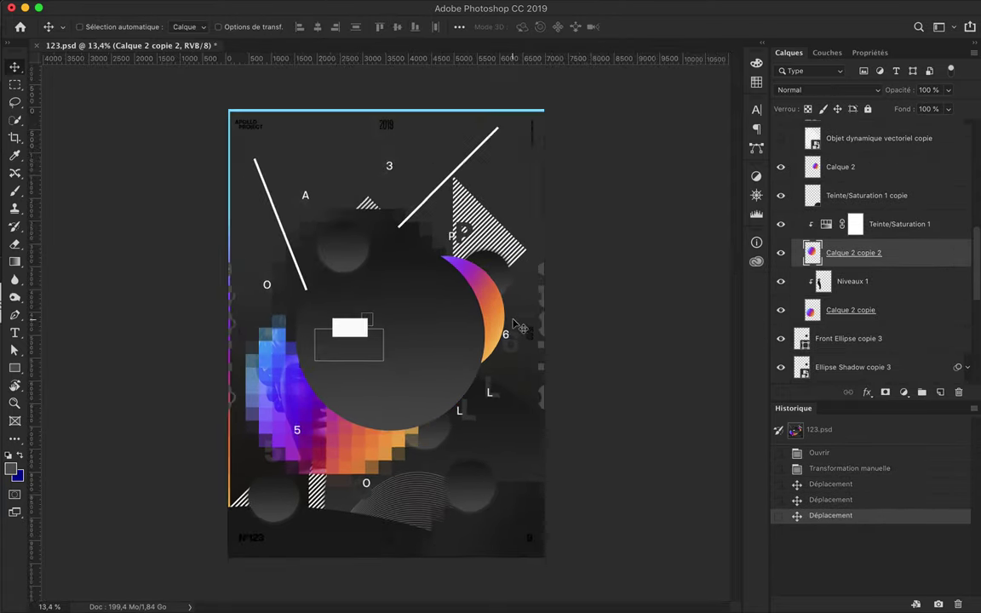
pyautogui.keyDown('ctrl'); pyautogui.click(285, 134); pyautogui.keyUp('ctrl')
pyautogui.moveTo(296, 136); pyautogui.dragTo(340, 179)
pyautogui.scroll(2, 339, 179)
pyautogui.keyDown('ctrl'); pyautogui.click(340, 180); pyautogui.keyUp('ctrl')
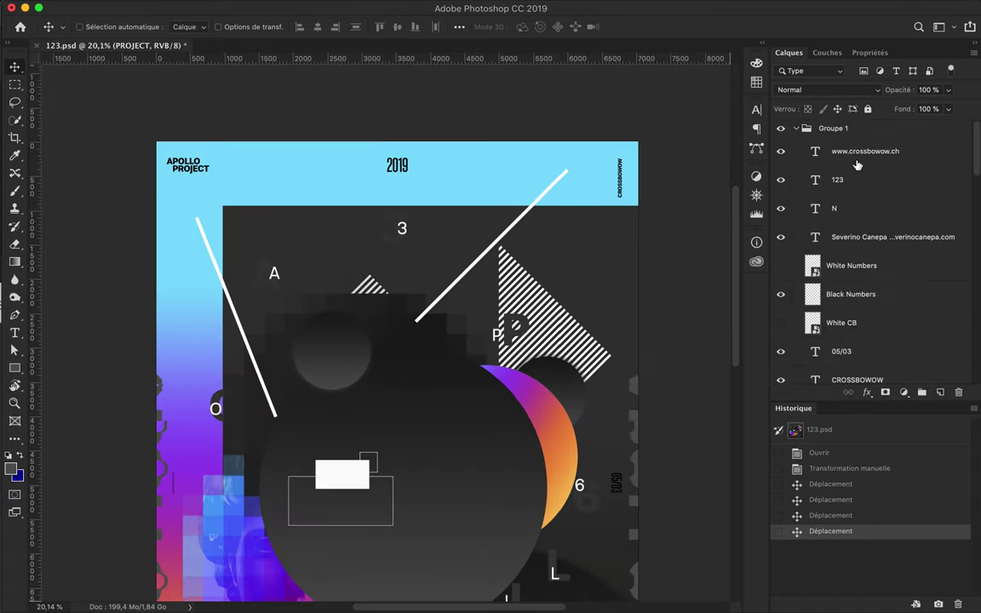
# - Recolour the header text layers, down to APOLLO, dark grey
pyautogui.keyDown('shift'); pyautogui.click(856, 311); pyautogui.keyUp('shift')
pyautogui.scroll(2, 883, 241)
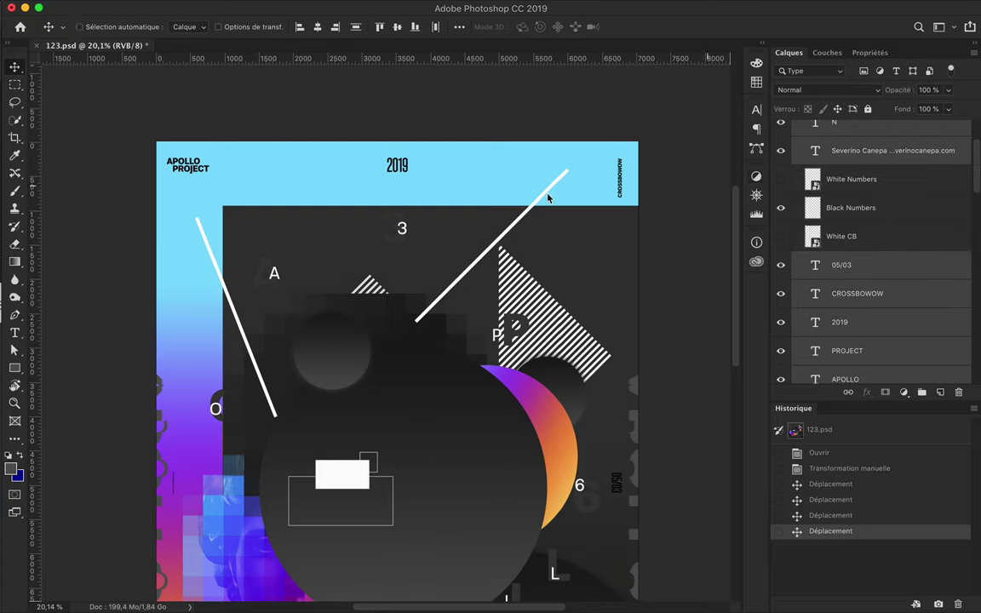
pyautogui.press('t')
pyautogui.click(555, 26)
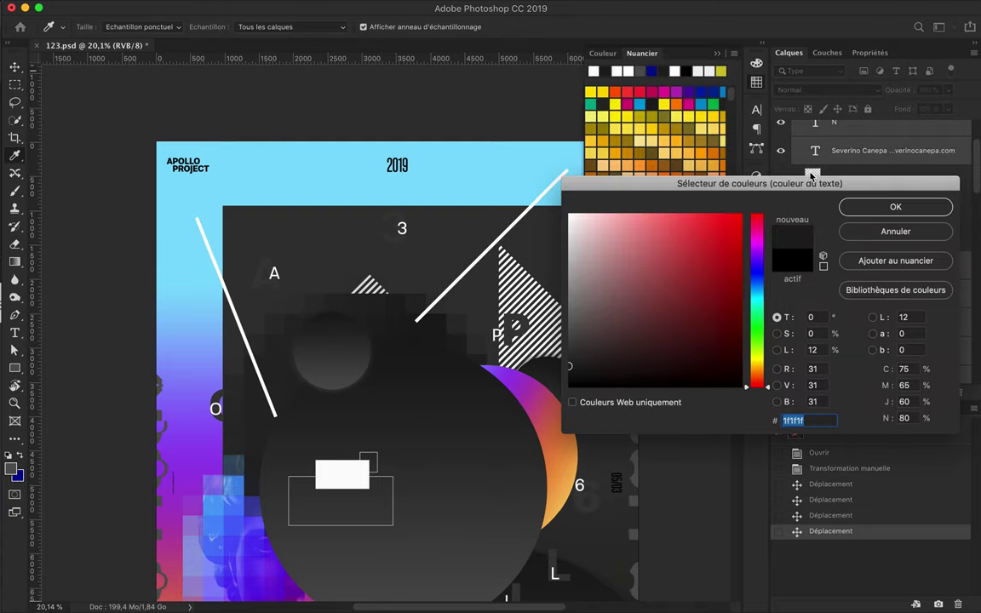
pyautogui.hotkey('ctrl', 'shift', 'd')
pyautogui.scroll(-5, 449, 387)
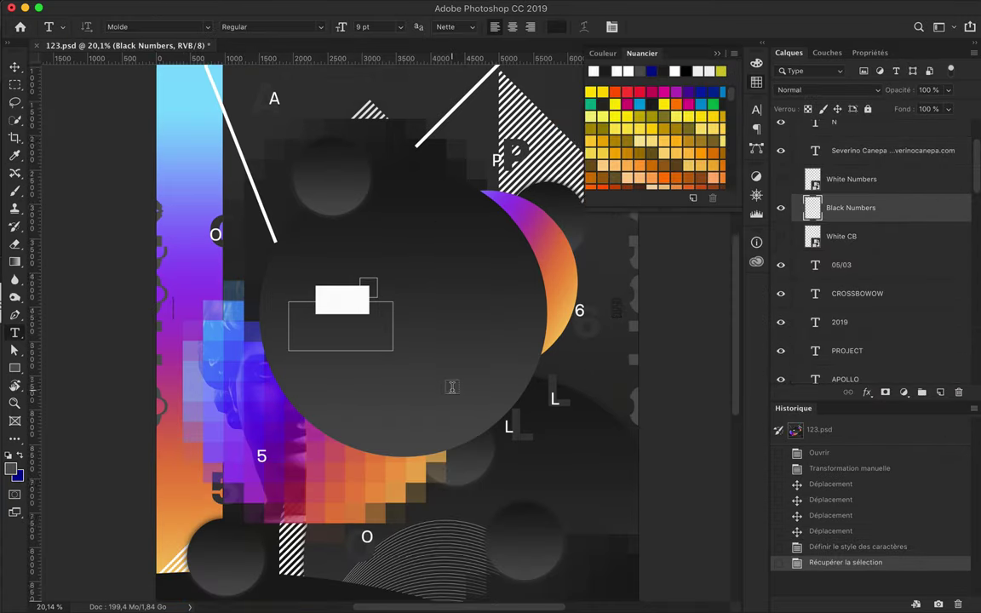
# - Brush-touch the small marks in the bottom-left and bottom-right corners
pyautogui.press('b')
pyautogui.click(184, 530)
pyautogui.keyDown('shift'); pyautogui.click(617, 530); pyautogui.keyUp('shift')
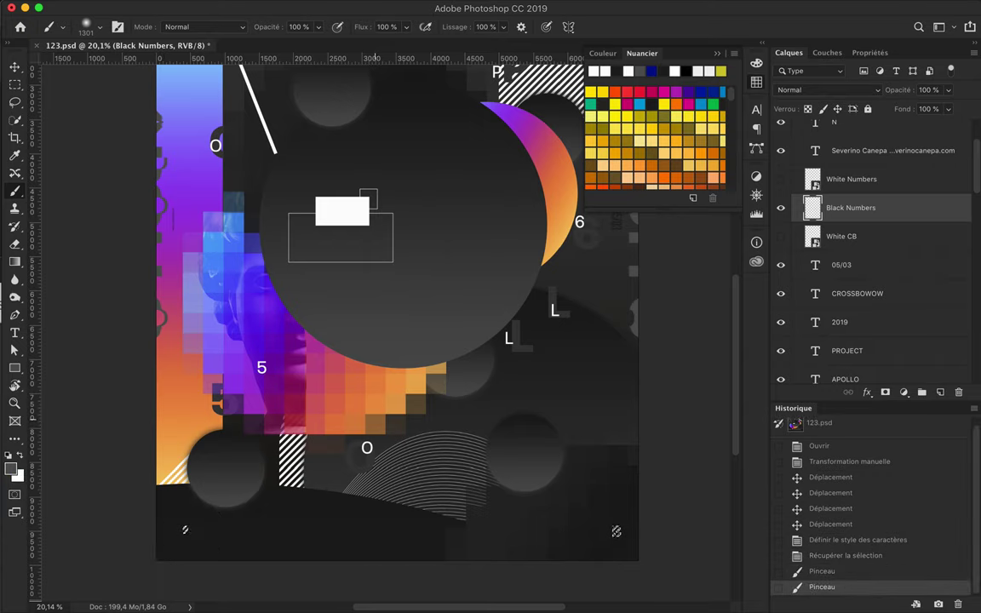
pyautogui.click(617, 531)
pyautogui.scroll(1, 628, 542)
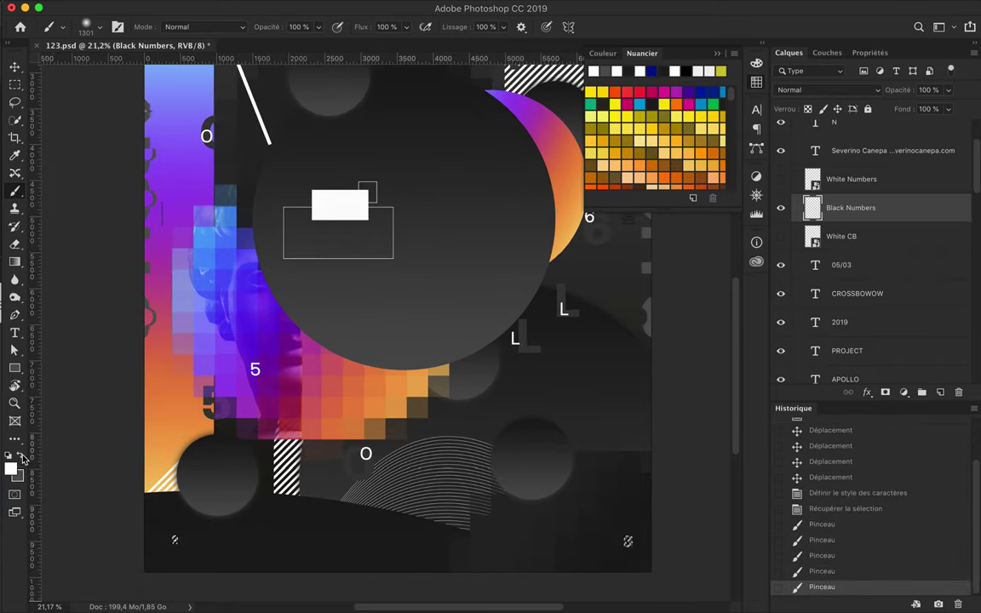
pyautogui.press('v')
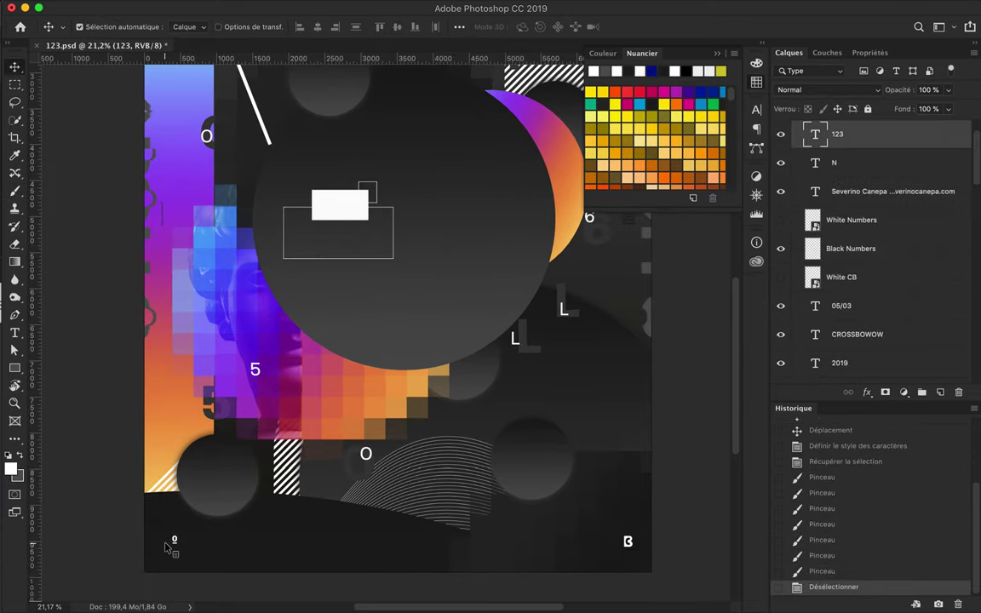
# - Move the dark Calque 1 panel right to sit inside the frame
pyautogui.scroll(-2, 623, 351)
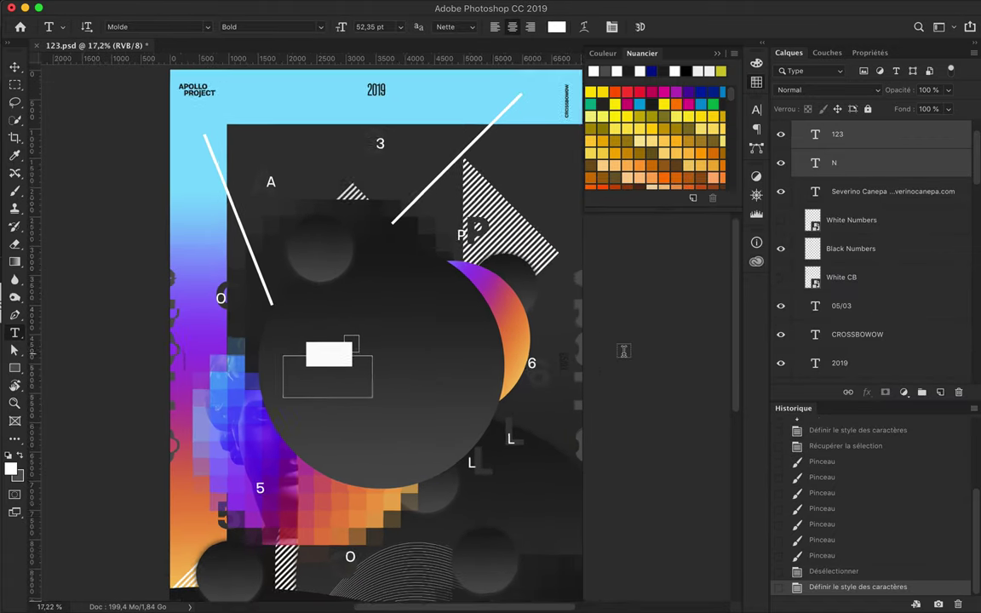
pyautogui.press('v')
pyautogui.moveTo(263, 135)
pyautogui.mouseDown()
pyautogui.moveTo(306, 154)
pyautogui.moveTo(318, 135)
pyautogui.mouseUp()
pyautogui.press('super+0')
pyautogui.click(816, 368)
# - Fill the Background with a vertical blue-purple-orange preset linear gradient
pyautogui.press('g')
pyautogui.click(102, 26)
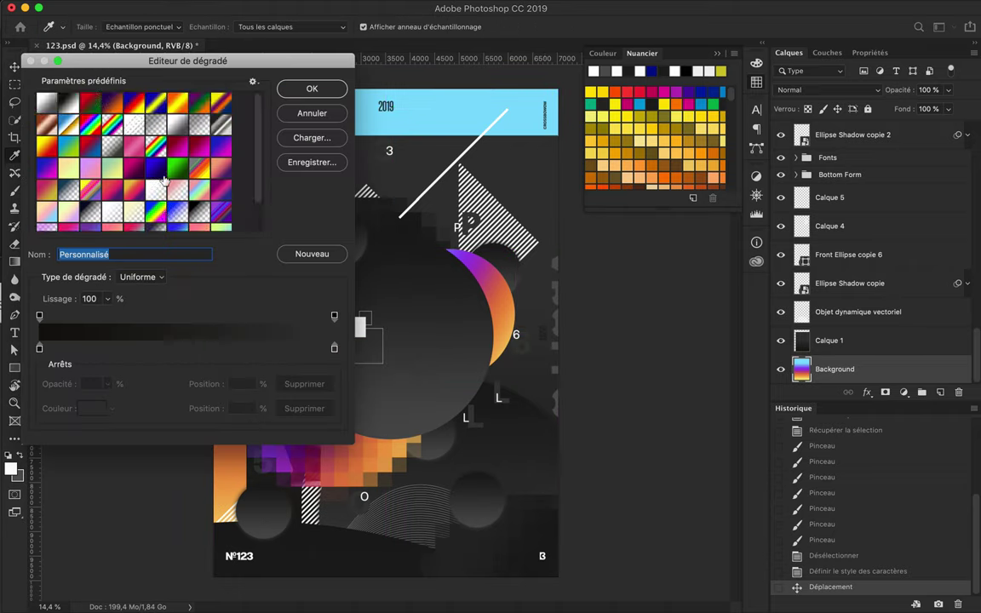
pyautogui.click(128, 136)
pyautogui.click(314, 88)
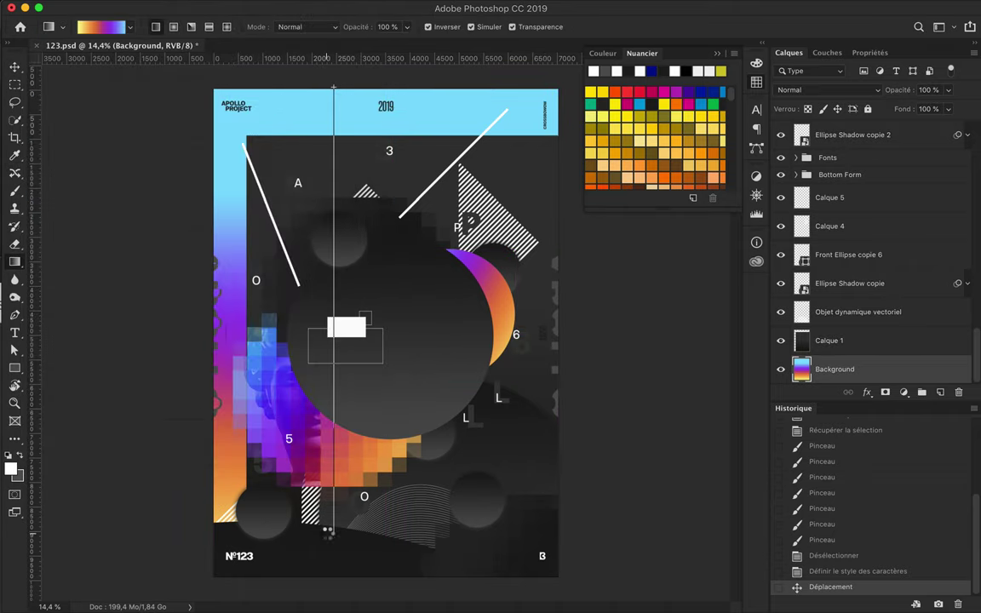
pyautogui.moveTo(333, 87); pyautogui.dragTo(328, 531)
pyautogui.press('v')
# - Change the 05/03 text to a new colour
pyautogui.scroll(1, 579, 372)
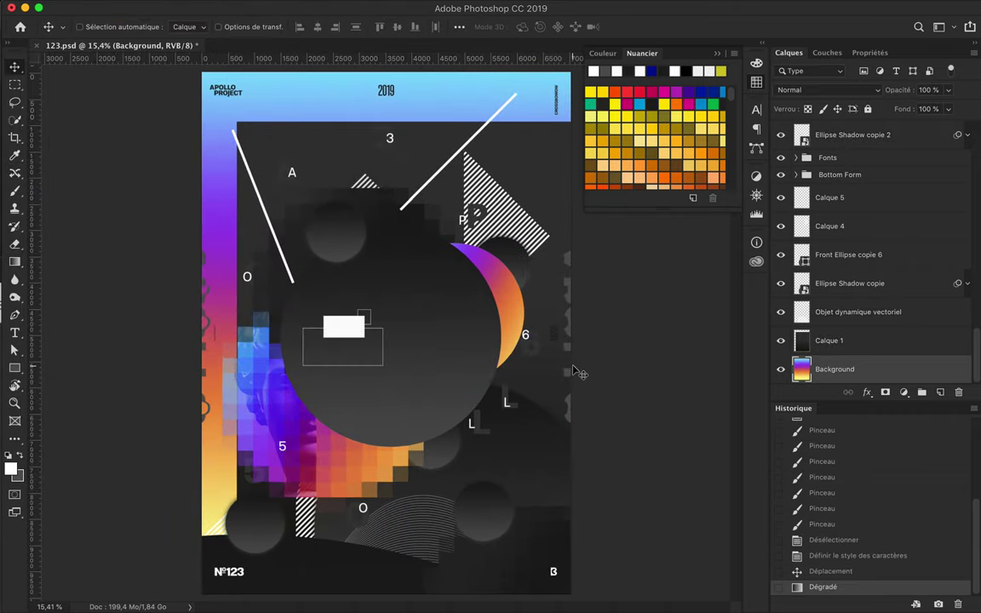
pyautogui.click(558, 339)
pyautogui.doubleClick(556, 332)
pyautogui.click(423, 26)
pyautogui.click(896, 207)
pyautogui.scroll(3, 430, 392)
pyautogui.scroll(2, 430, 392)
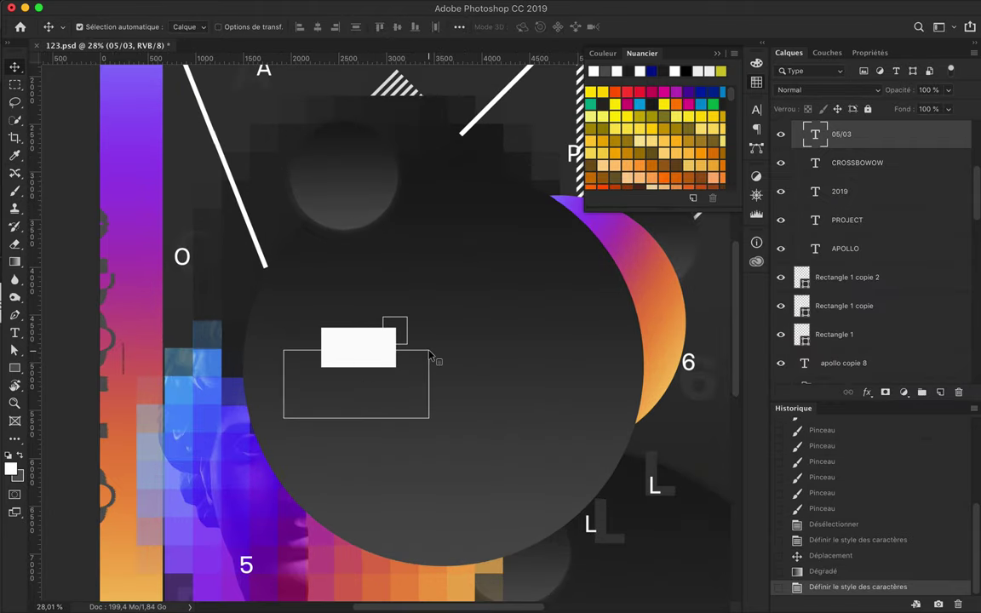
# - Duplicate the white bar downward into copies beneath the centre bar
pyautogui.click(430, 393)
pyautogui.moveTo(396, 333)
pyautogui.mouseDown()
pyautogui.moveTo(348, 420)
pyautogui.moveTo(361, 521)
pyautogui.mouseUp()
pyautogui.hotkey('ctrl', 'alt', 't')
pyautogui.press('Return')
pyautogui.scroll(-2, 347, 464)
pyautogui.scroll(-1, 361, 522)
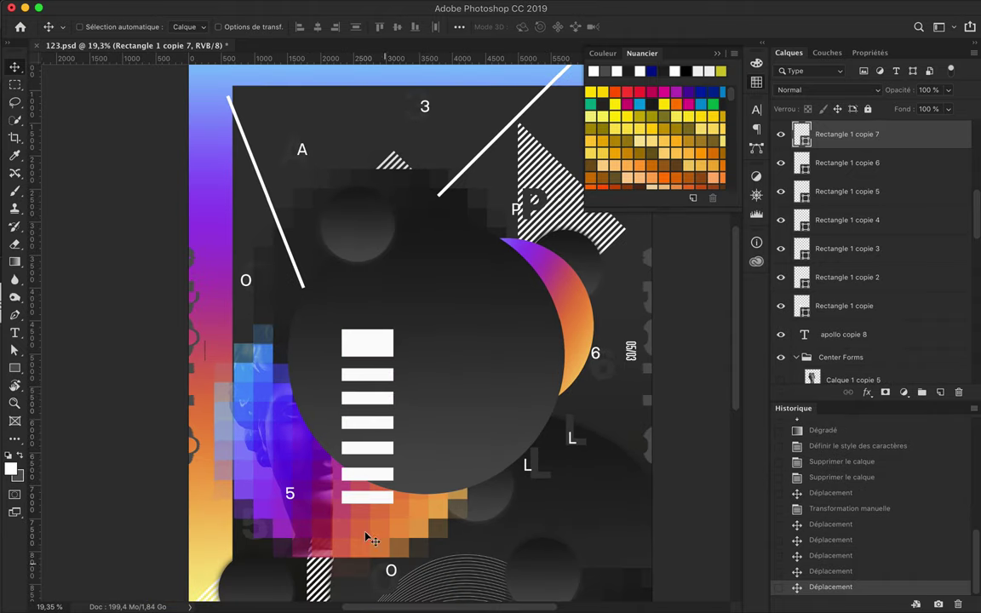
# - Delete the three surplus white bar copies
pyautogui.click(383, 376)
pyautogui.press('Delete')
pyautogui.click(381, 400)
pyautogui.press('Delete')
pyautogui.click(384, 422)
pyautogui.press('Delete')
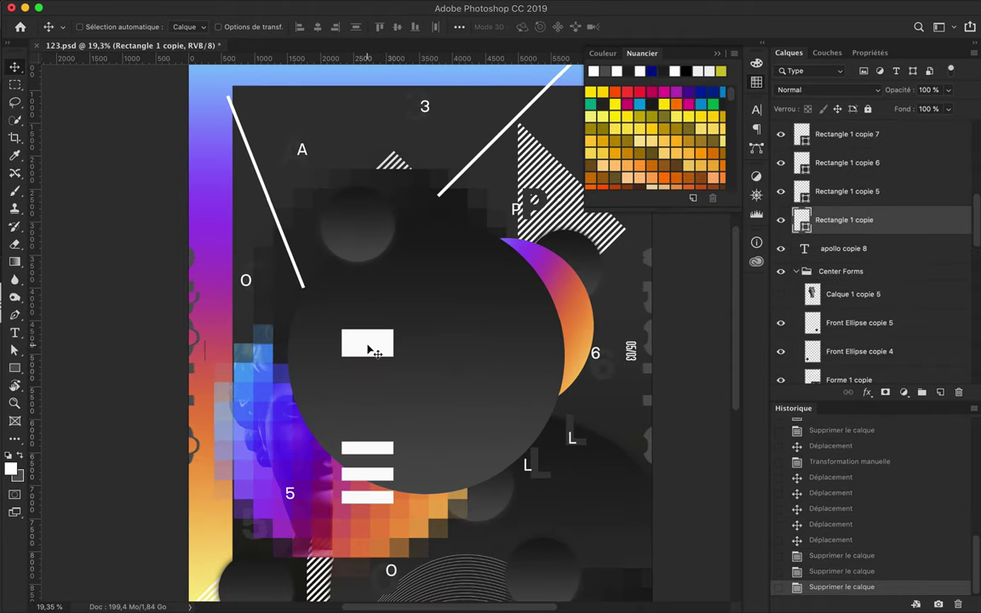
# - Align the selected bars' left edges and move them up to the top of the poster
pyautogui.keyDown('shift'); pyautogui.click(367, 473); pyautogui.keyUp('shift')
pyautogui.keyDown('shift'); pyautogui.click(334, 452); pyautogui.keyUp('shift')
pyautogui.scroll(-1, 475, 314)
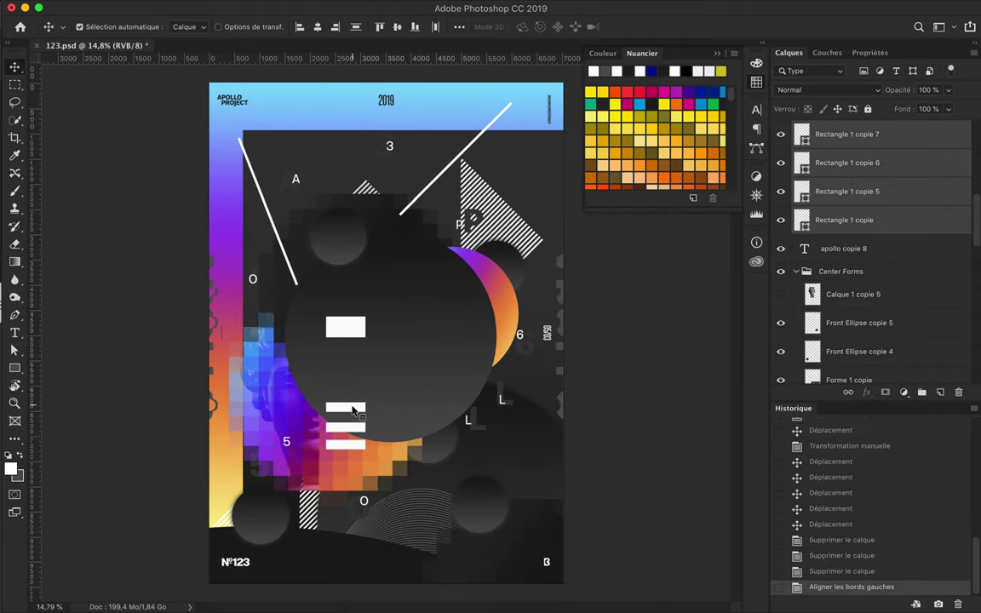
pyautogui.moveTo(345, 421); pyautogui.dragTo(467, 100)
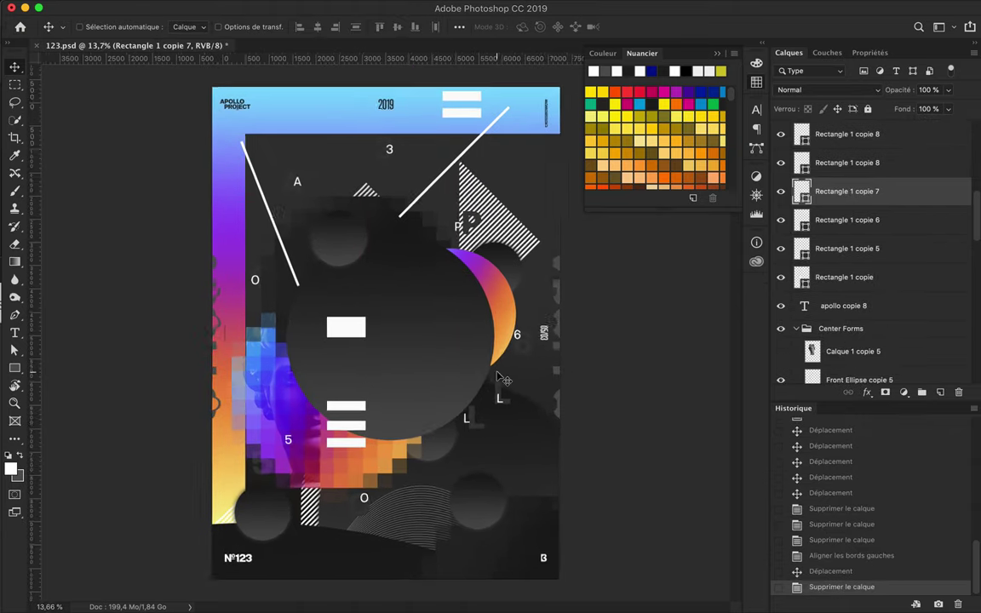